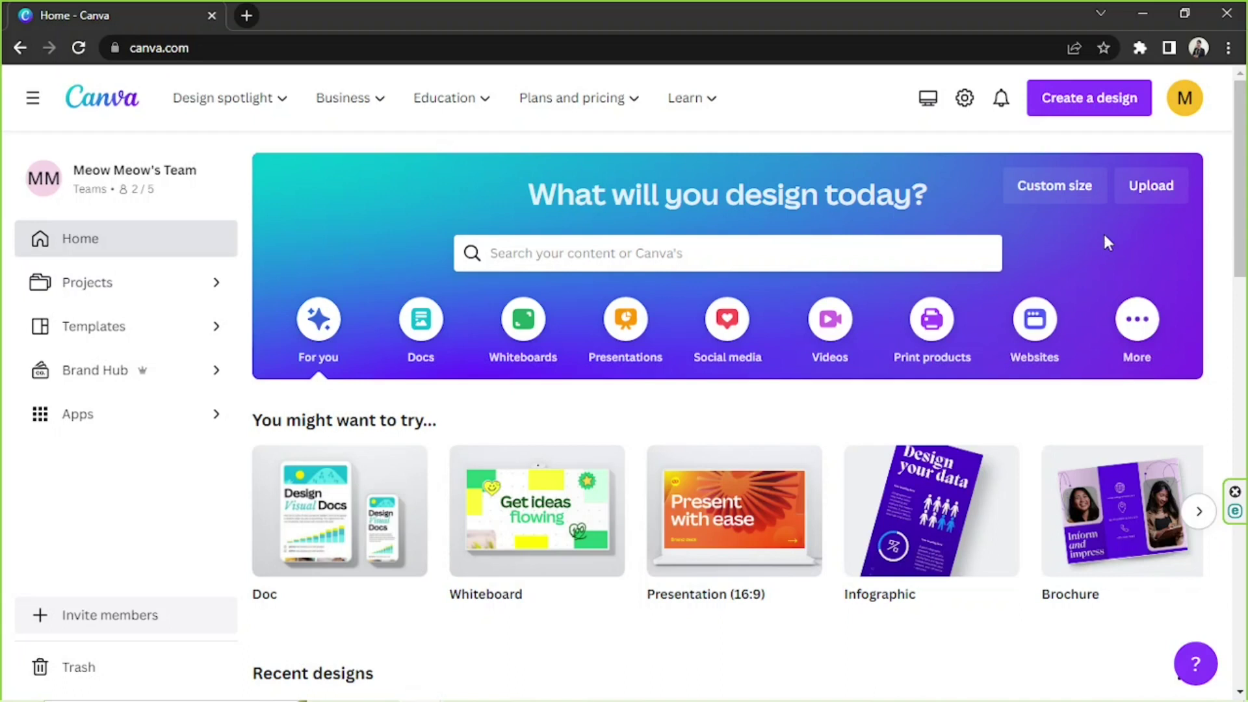
Step: Check the custom size units and keep pixels for the 1000 × 1000 size
{"action": "left_click", "coordinate": [1035, 188]}
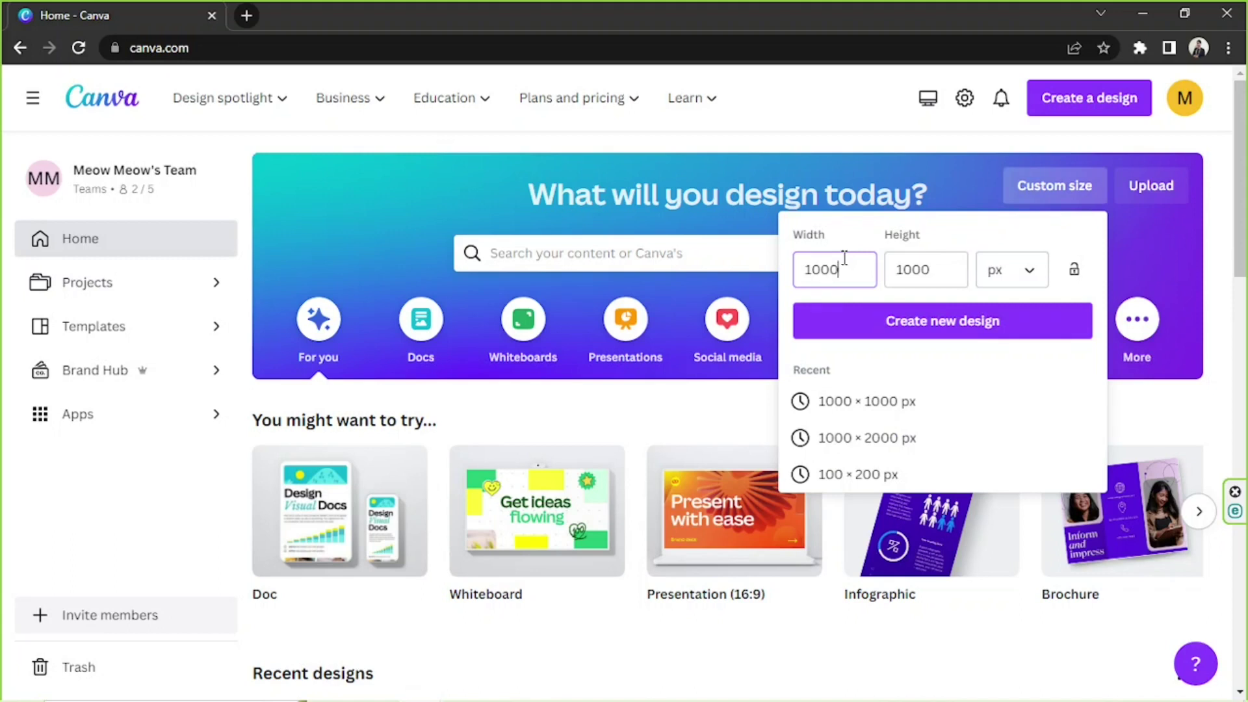
{"action": "left_click", "coordinate": [950, 272]}
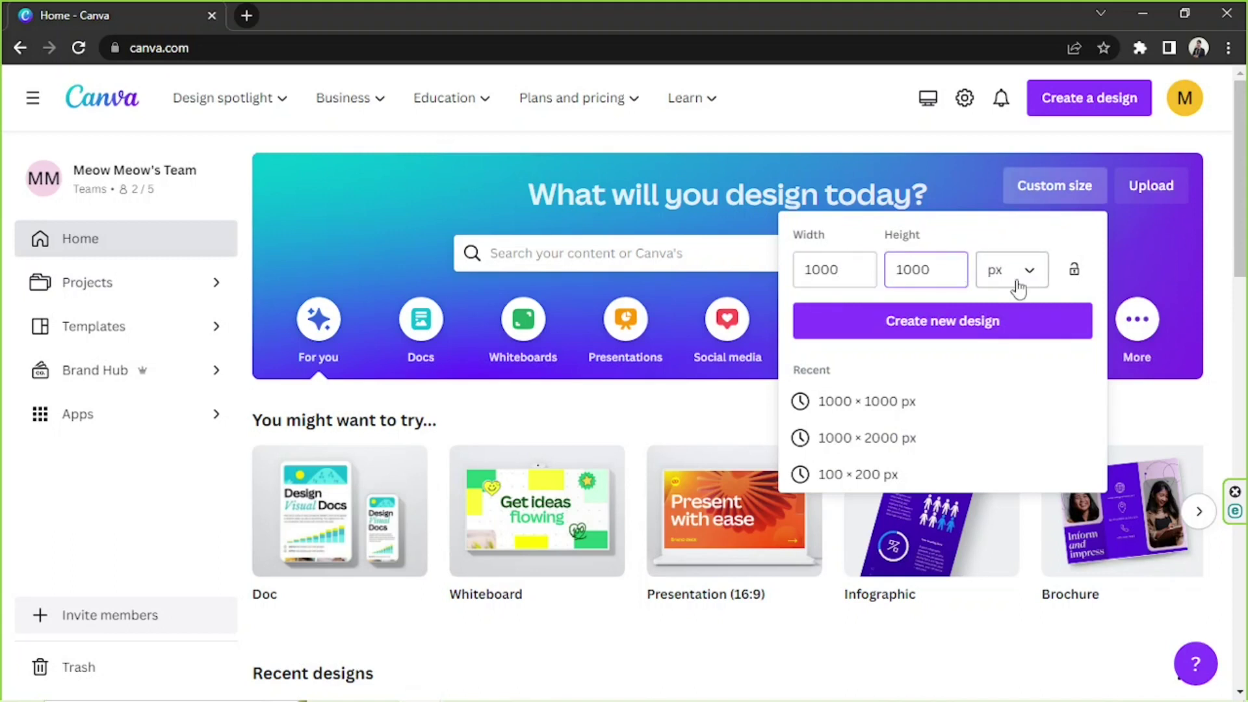
{"action": "left_click", "coordinate": [1022, 279]}
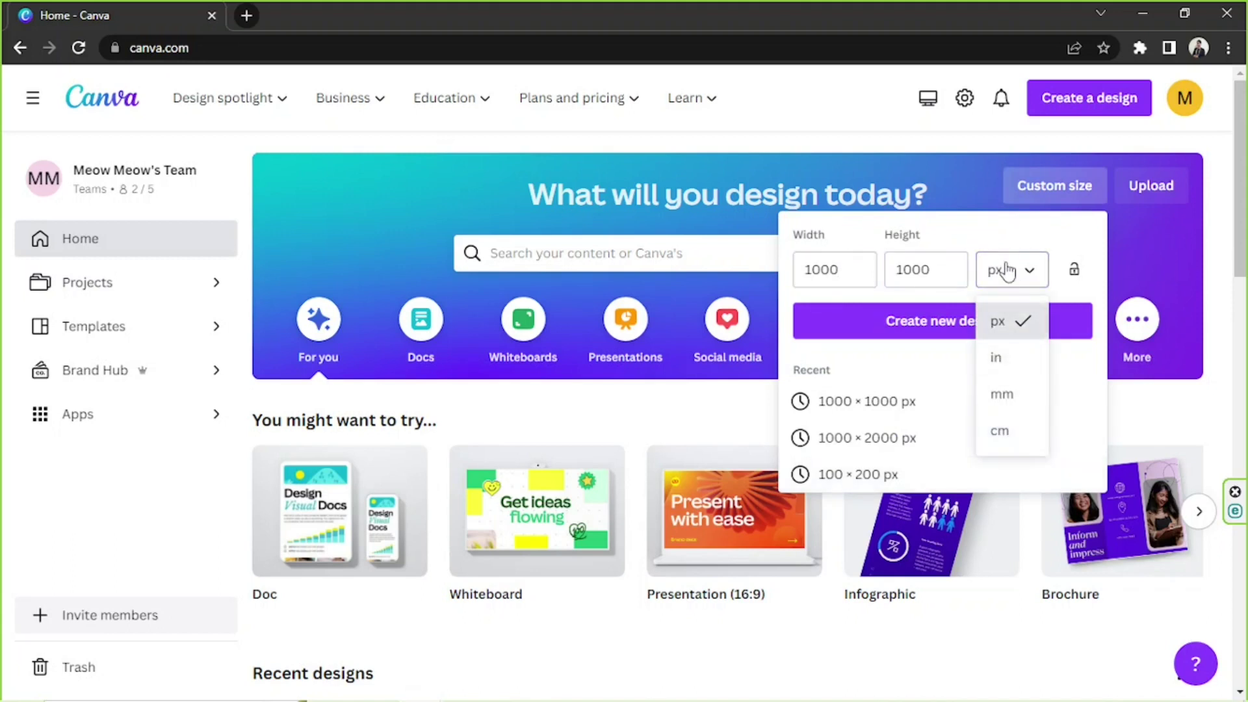
{"action": "left_click", "coordinate": [1005, 270]}
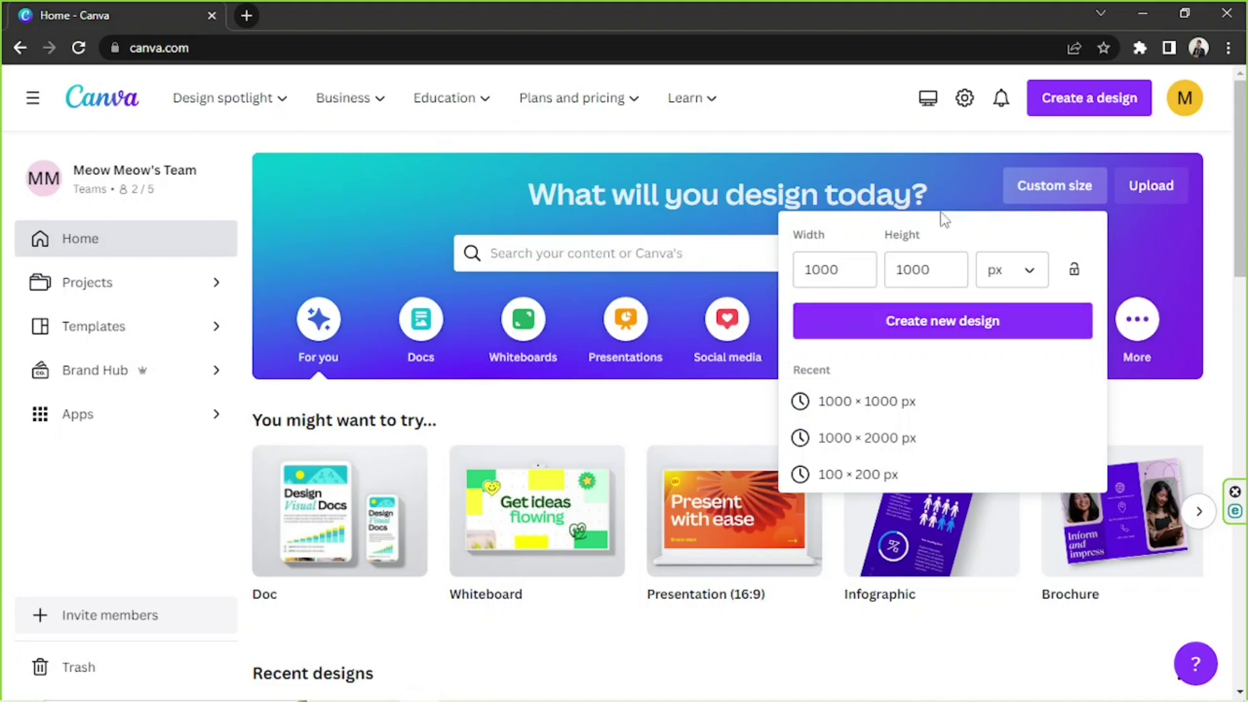
Step: Search templates for 'brochure' and show all suggested template results
{"action": "left_click", "coordinate": [935, 187]}
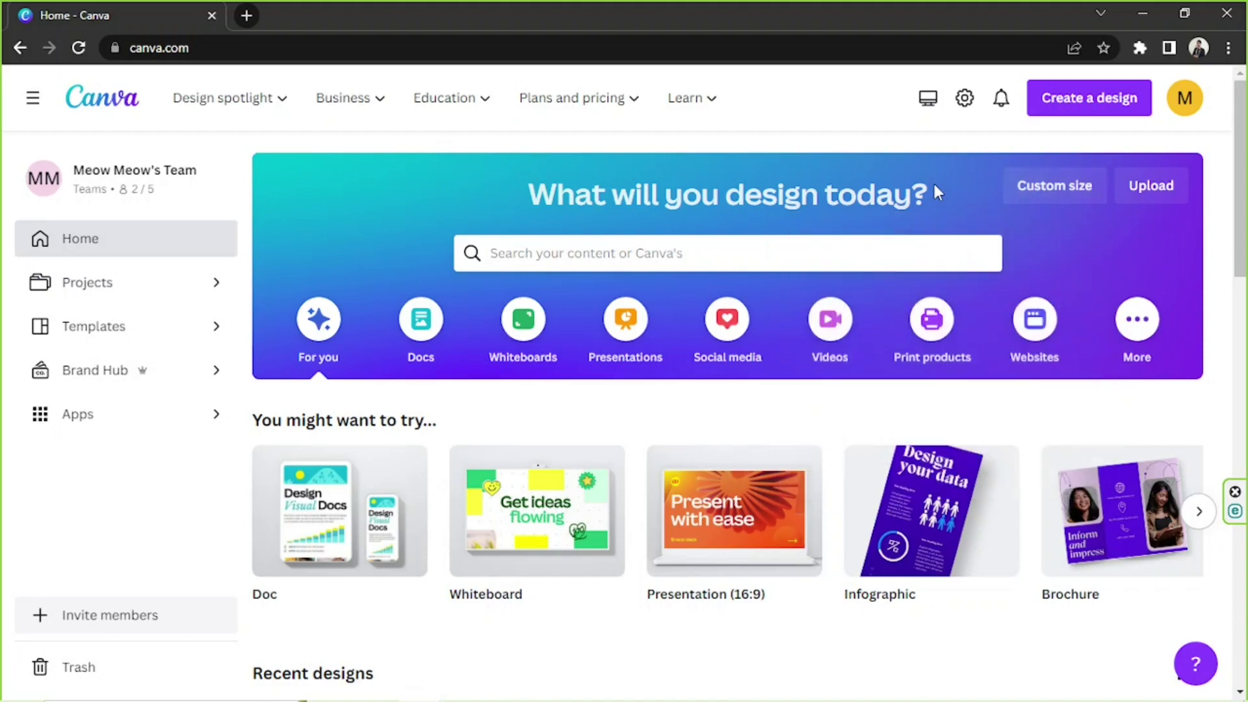
{"action": "left_click", "coordinate": [682, 243]}
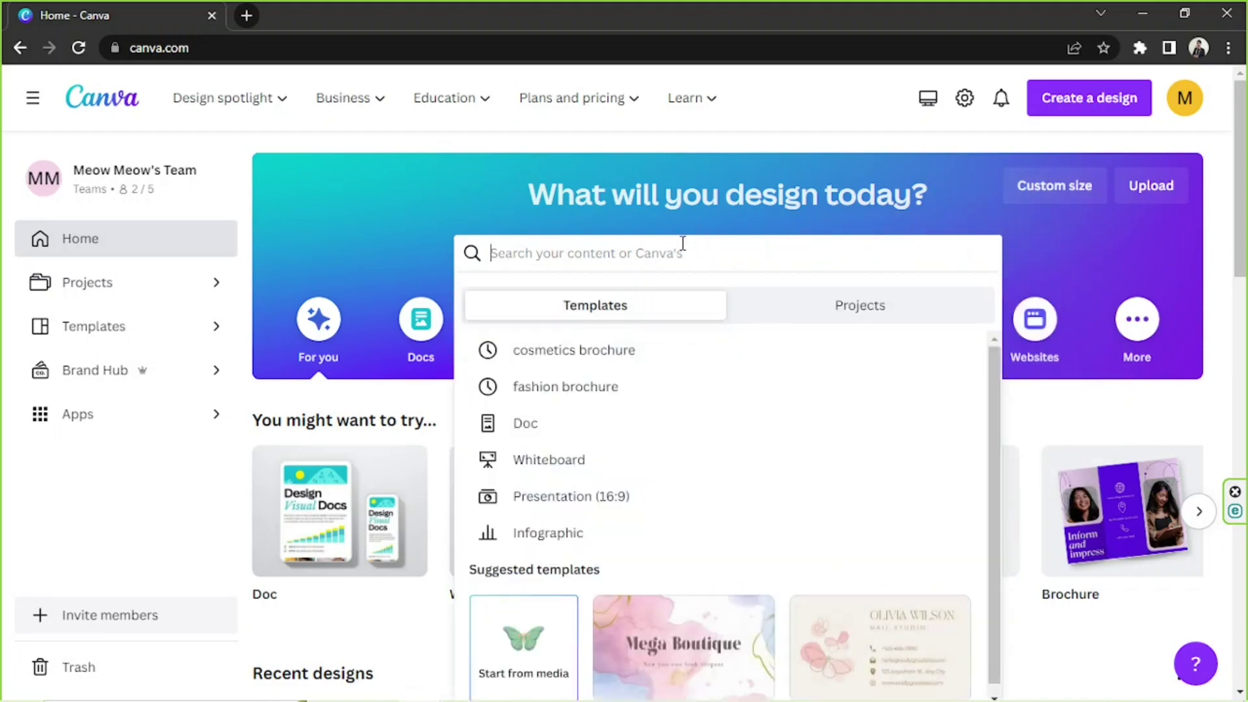
{"action": "type", "text": "brochure"}
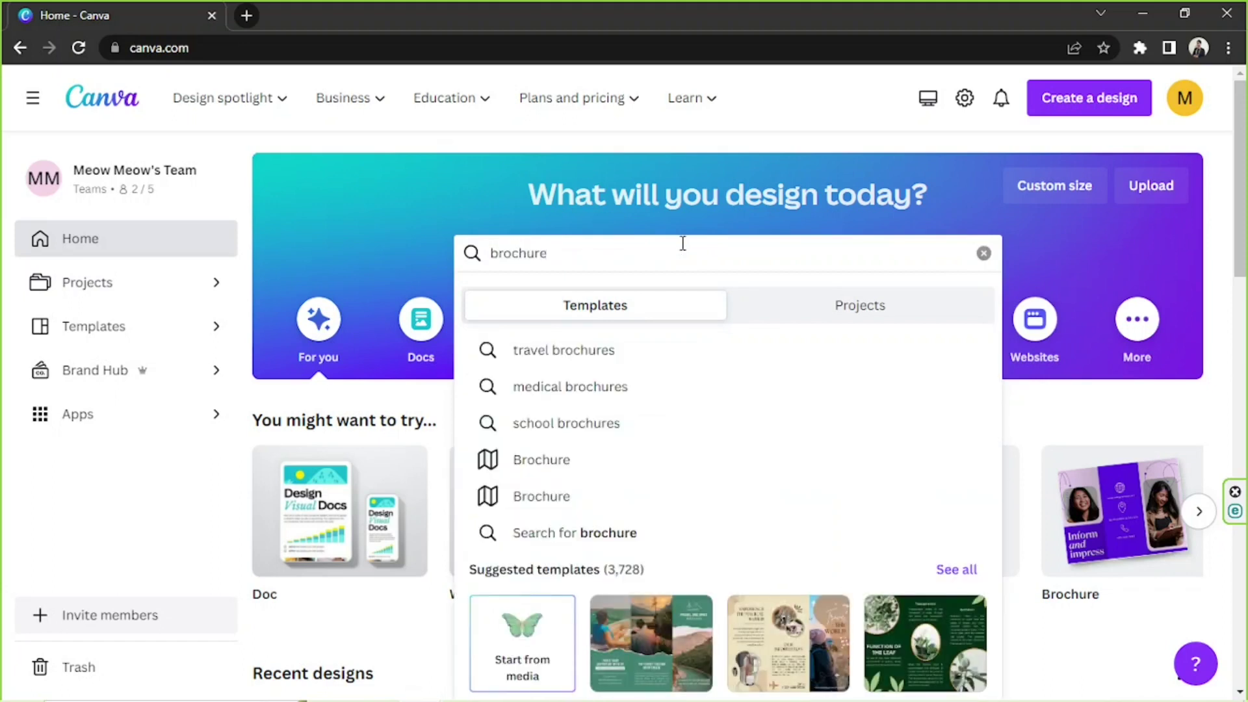
{"action": "left_click", "coordinate": [943, 571]}
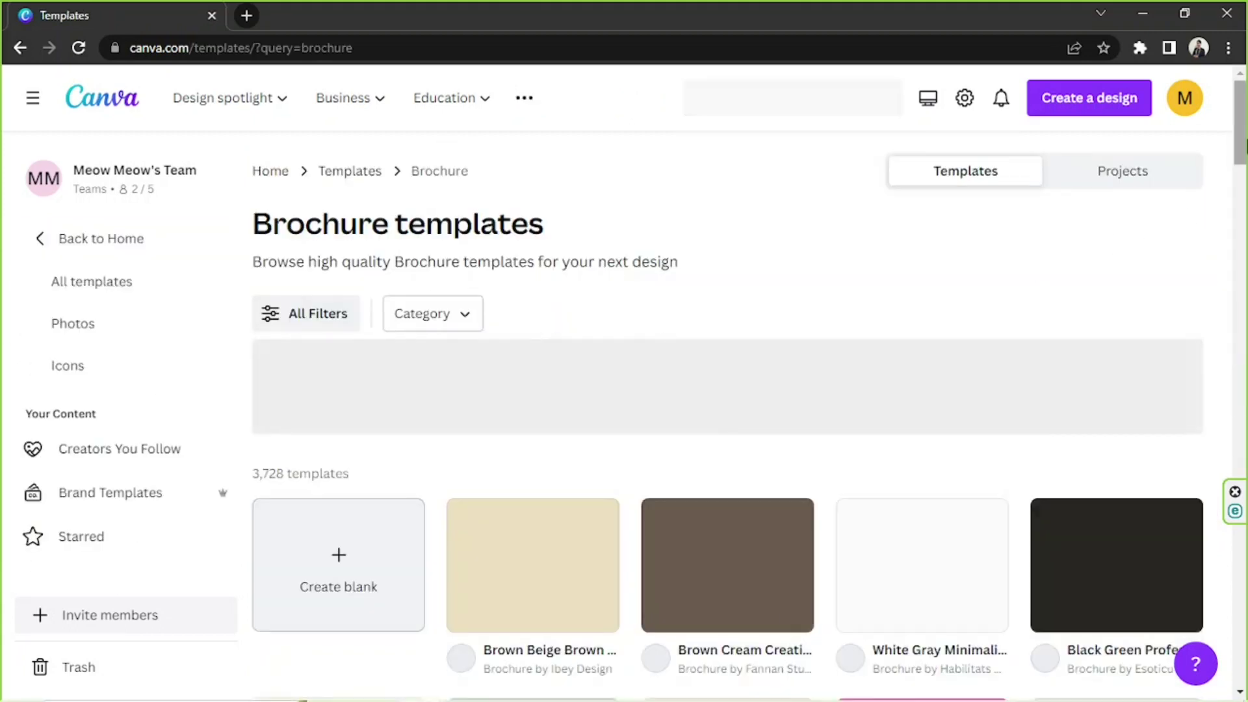
Step: Scroll through the 3,728 brochure template results
{"action": "scroll", "coordinate": [747, 389], "scroll_direction": "down", "scroll_amount": 2}
{"action": "scroll", "coordinate": [1173, 211], "scroll_direction": "down", "scroll_amount": 2}
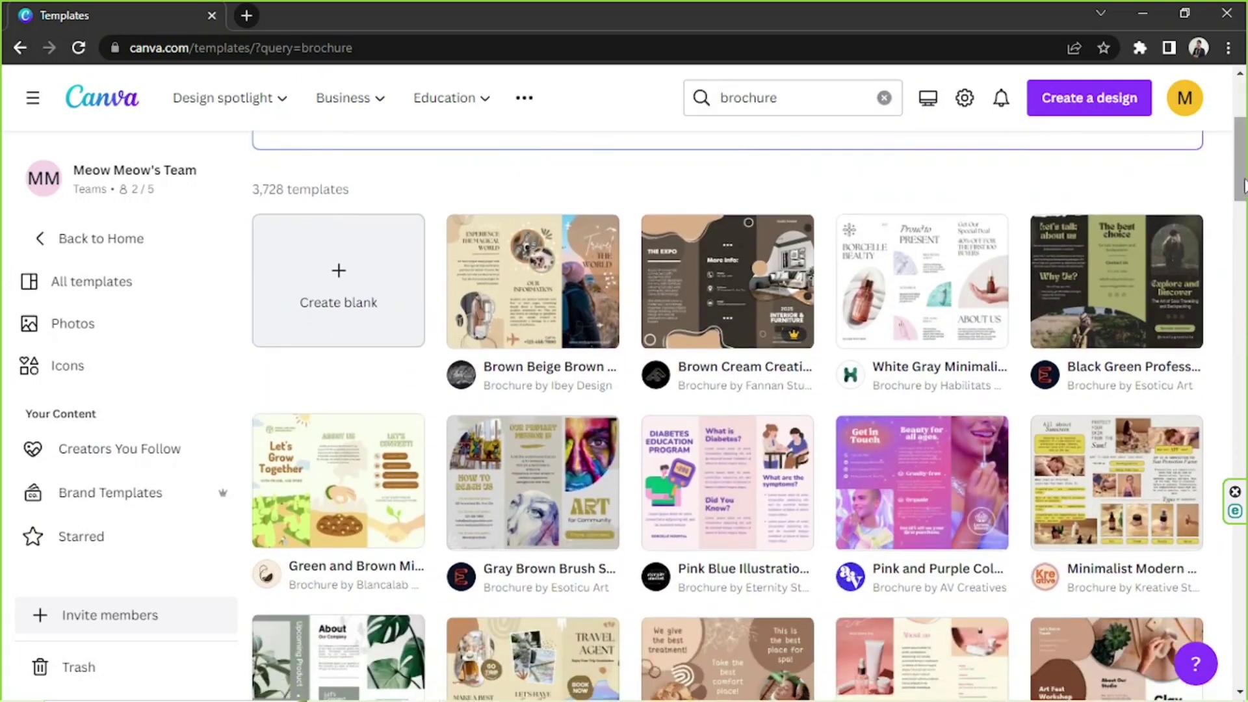
{"action": "scroll", "coordinate": [1173, 211], "scroll_direction": "down", "scroll_amount": 5}
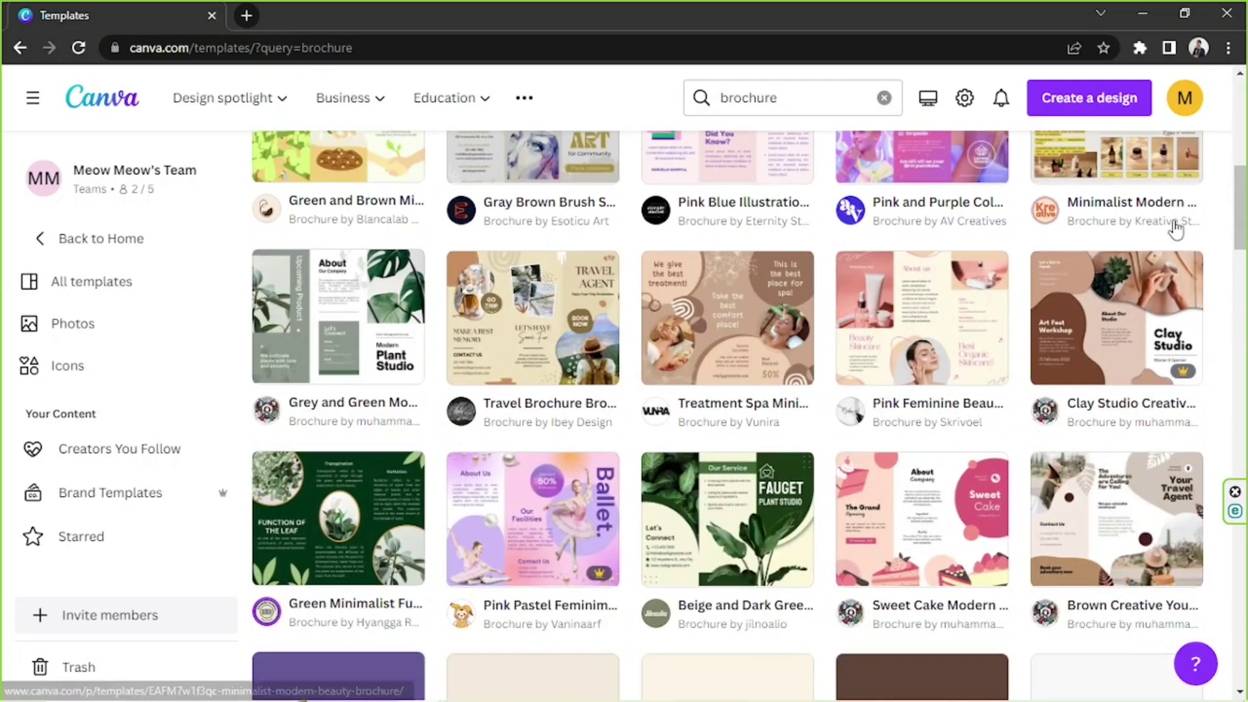
{"action": "scroll", "coordinate": [1174, 228], "scroll_direction": "down", "scroll_amount": 8}
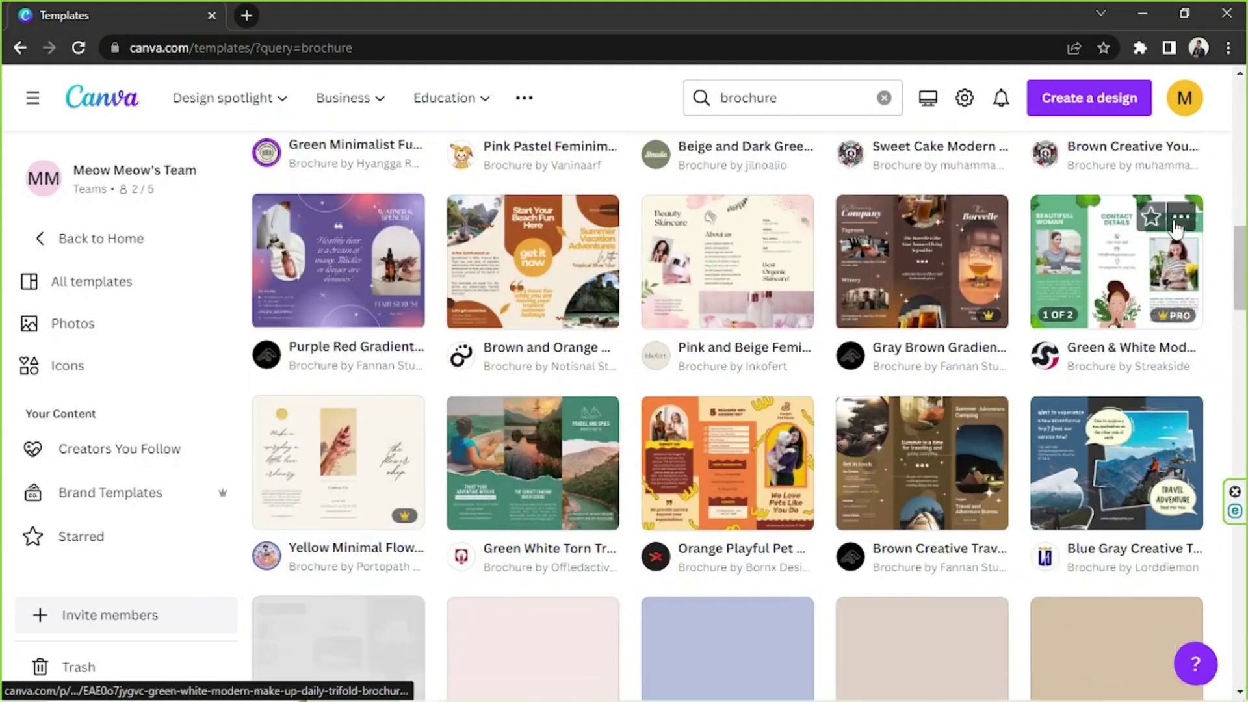
{"action": "scroll", "coordinate": [1175, 227], "scroll_direction": "down", "scroll_amount": 5}
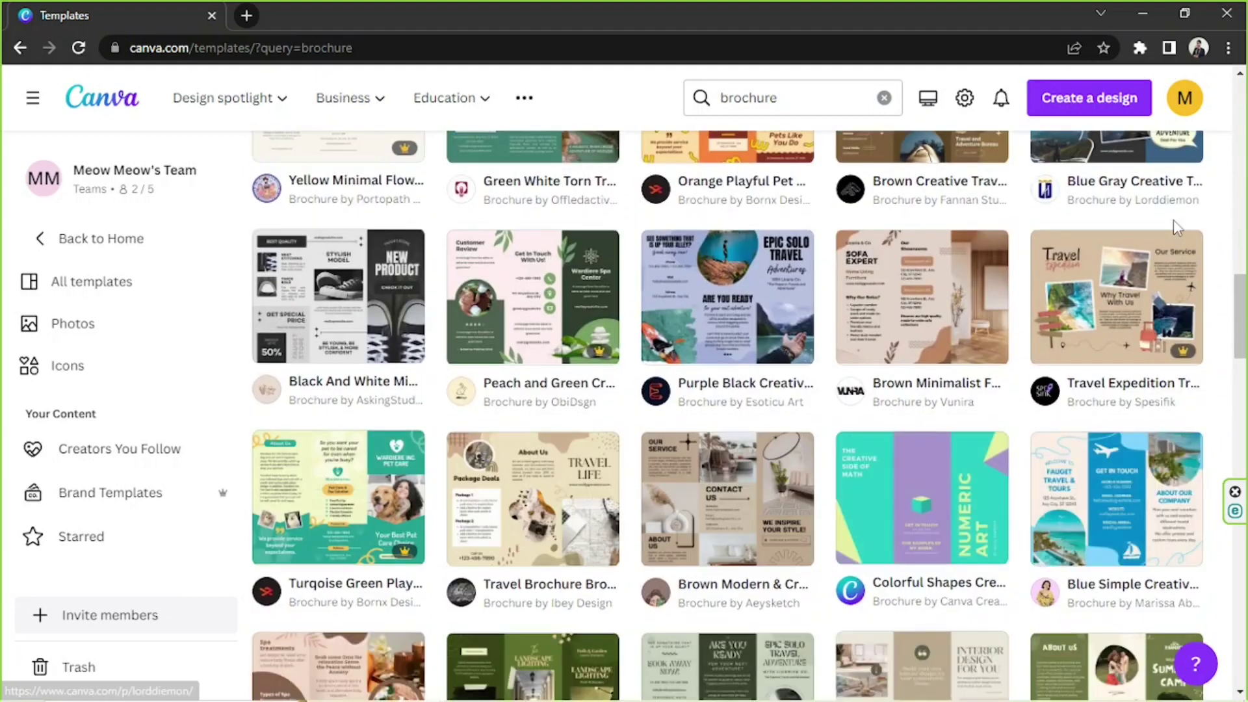
{"action": "scroll", "coordinate": [1175, 228], "scroll_direction": "down", "scroll_amount": 9}
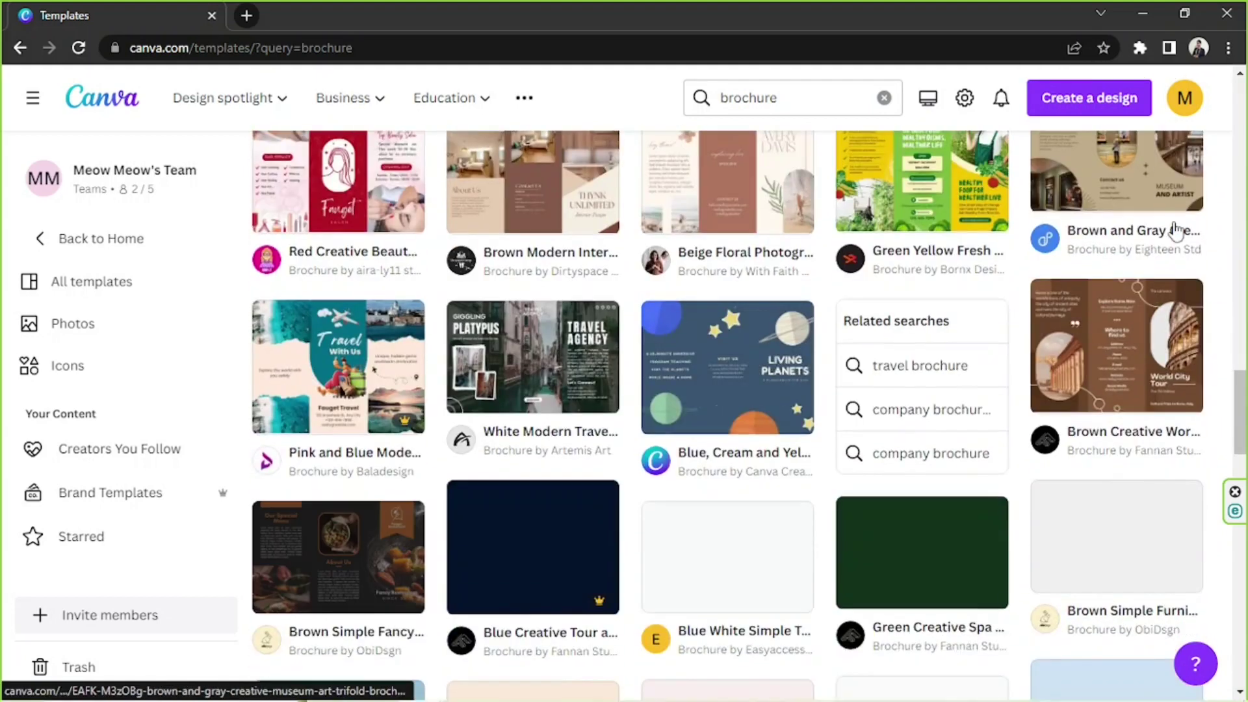
{"action": "scroll", "coordinate": [1176, 229], "scroll_direction": "down", "scroll_amount": 15}
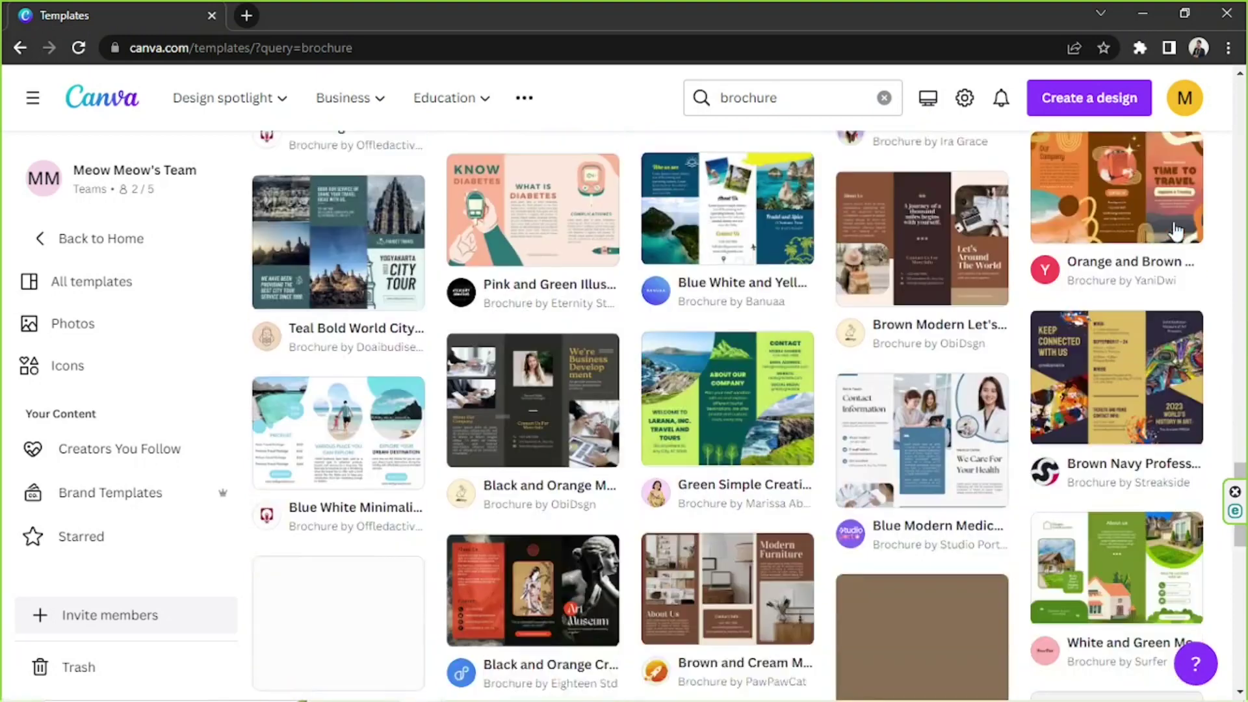
{"action": "scroll", "coordinate": [1176, 229], "scroll_direction": "down", "scroll_amount": 10}
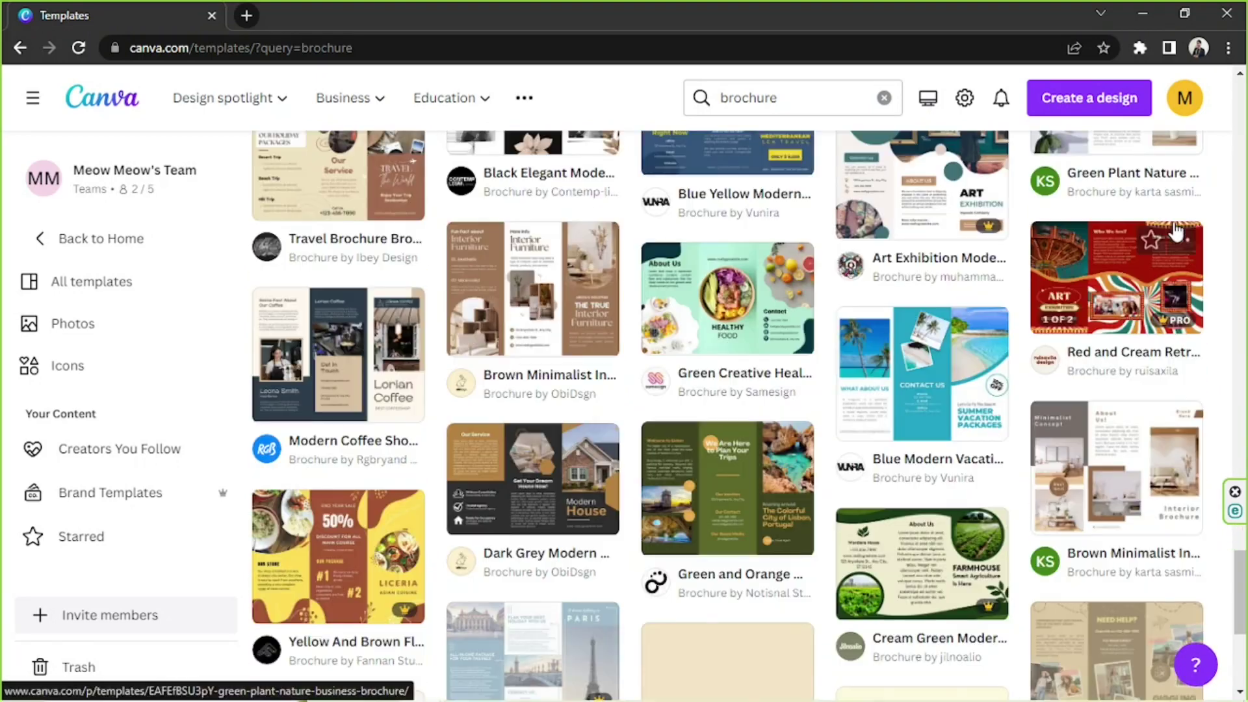
{"action": "scroll", "coordinate": [1176, 229], "scroll_direction": "down", "scroll_amount": 7}
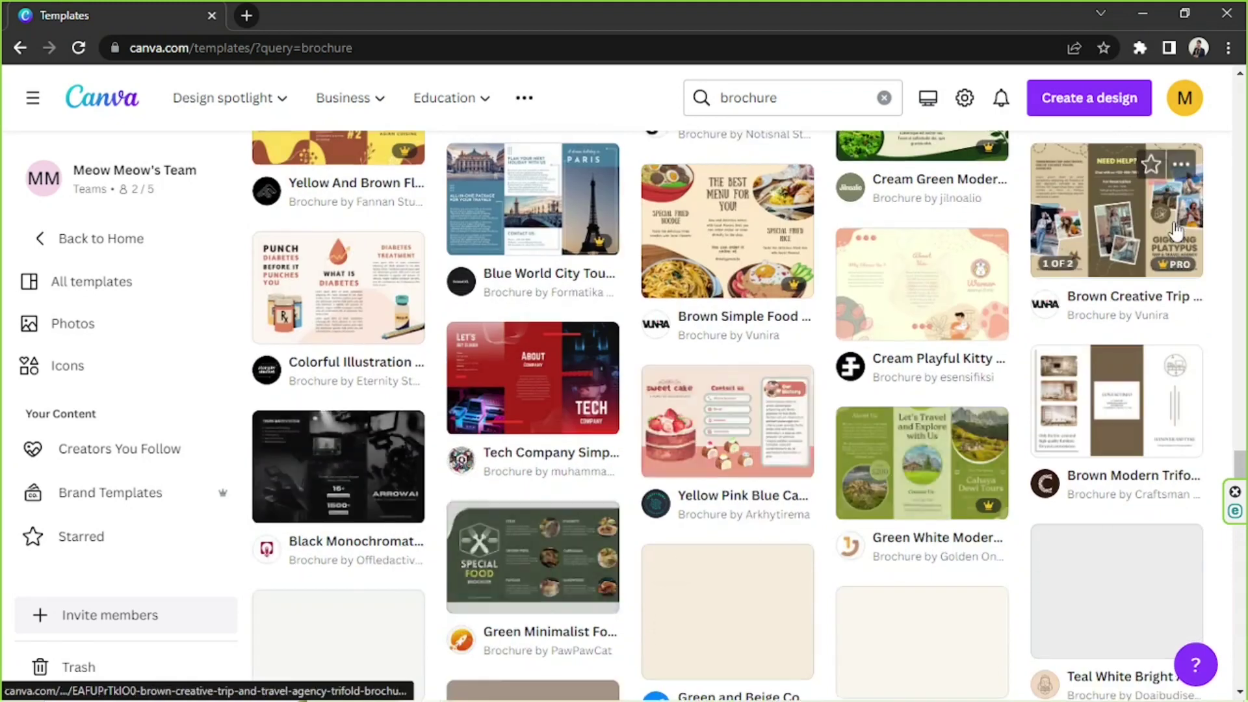
{"action": "scroll", "coordinate": [1176, 229], "scroll_direction": "down", "scroll_amount": 13}
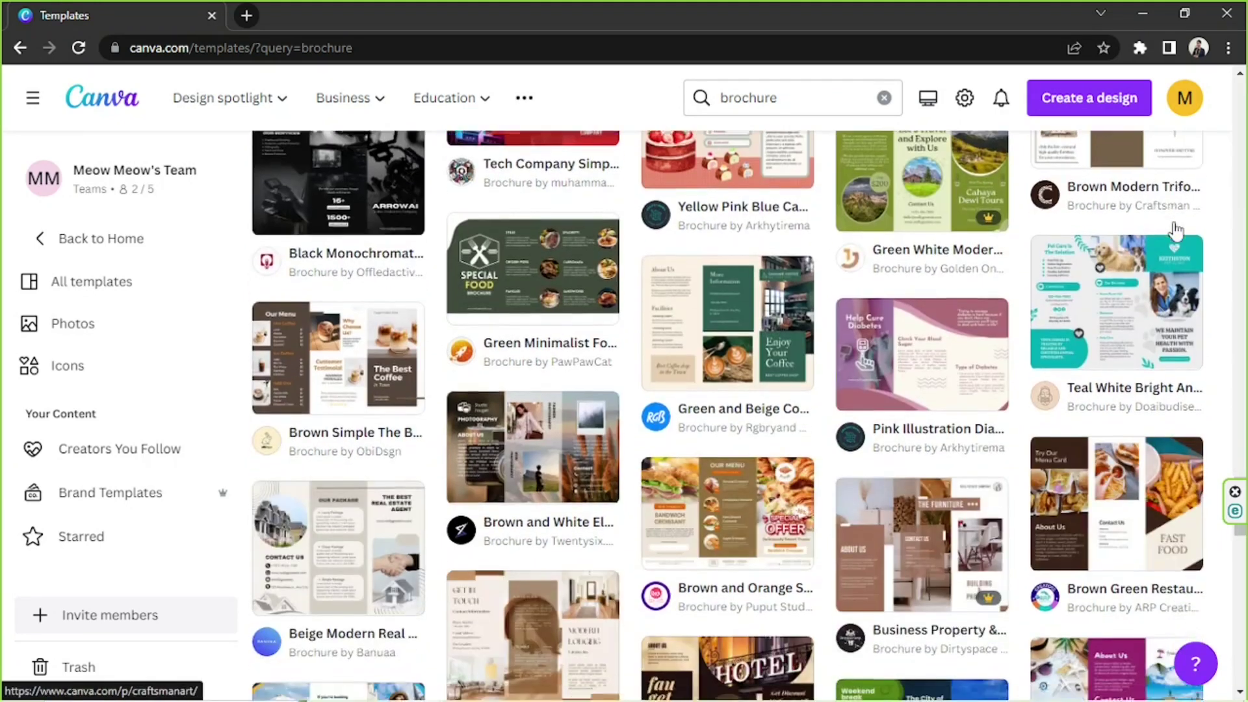
{"action": "scroll", "coordinate": [1176, 228], "scroll_direction": "down", "scroll_amount": 7}
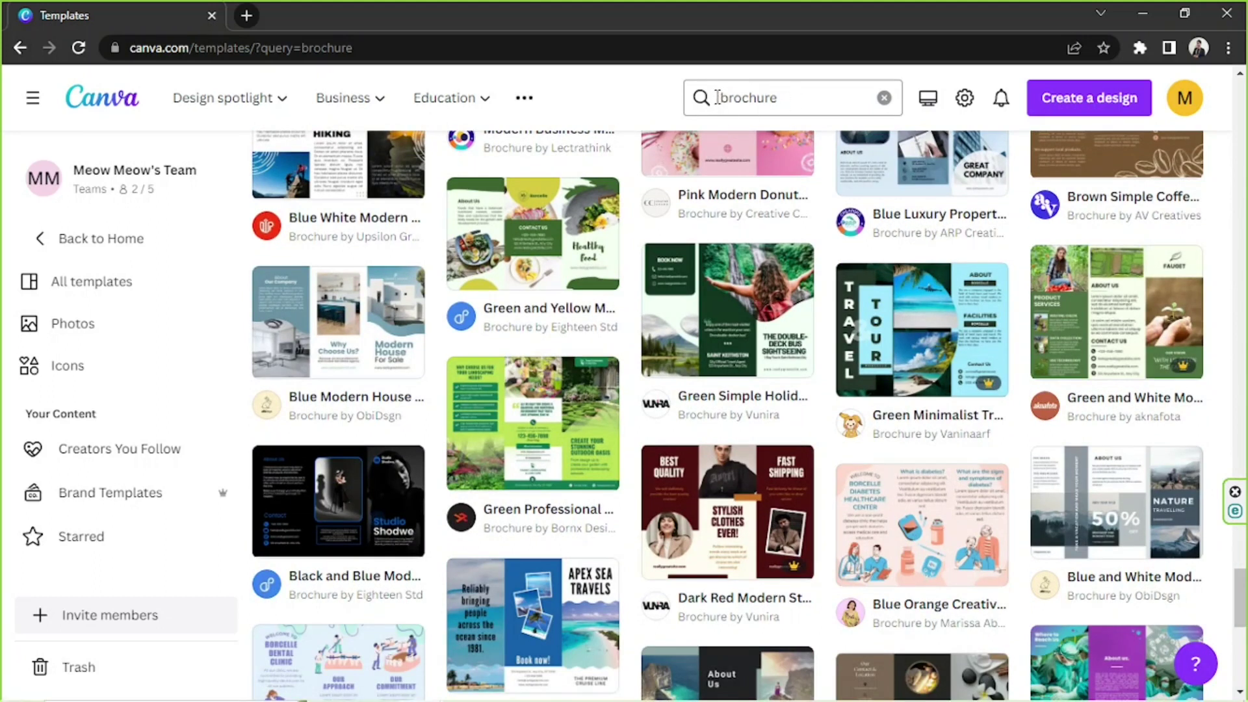
Step: Search for 'fashion brochure' templates and browse the results
{"action": "left_click", "coordinate": [718, 98]}
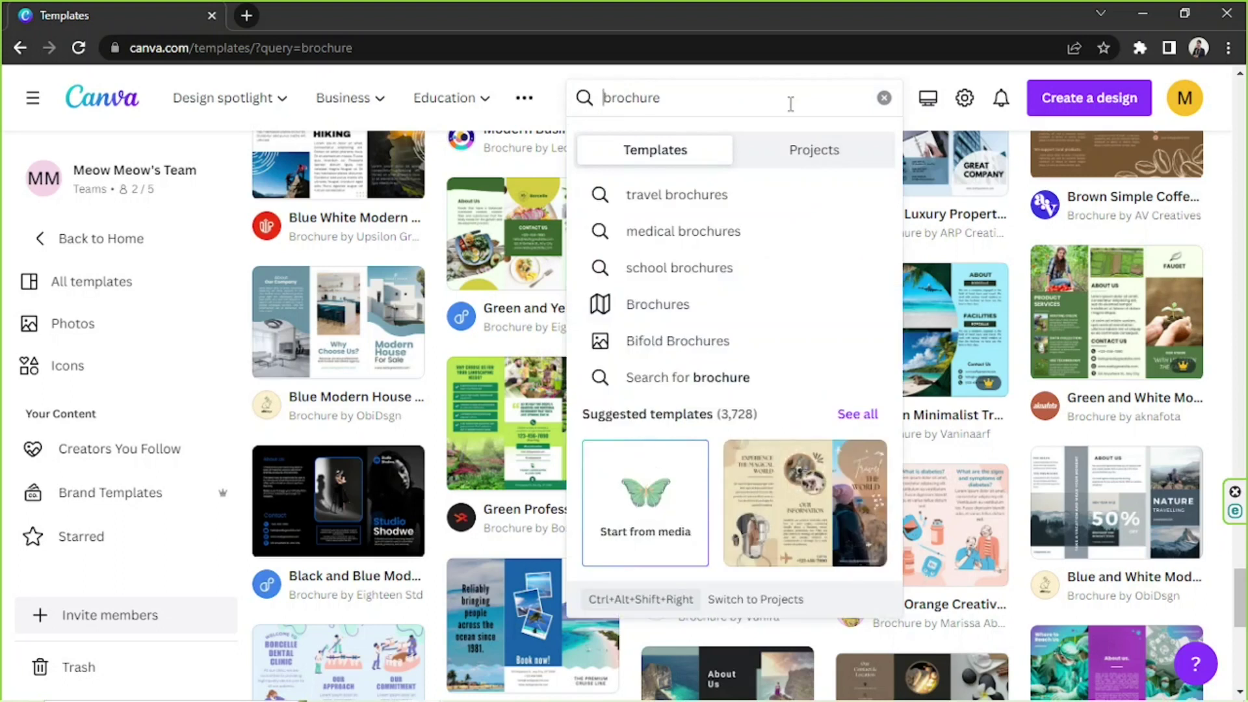
{"action": "key", "text": "Home"}
{"action": "type", "text": "fashion"}
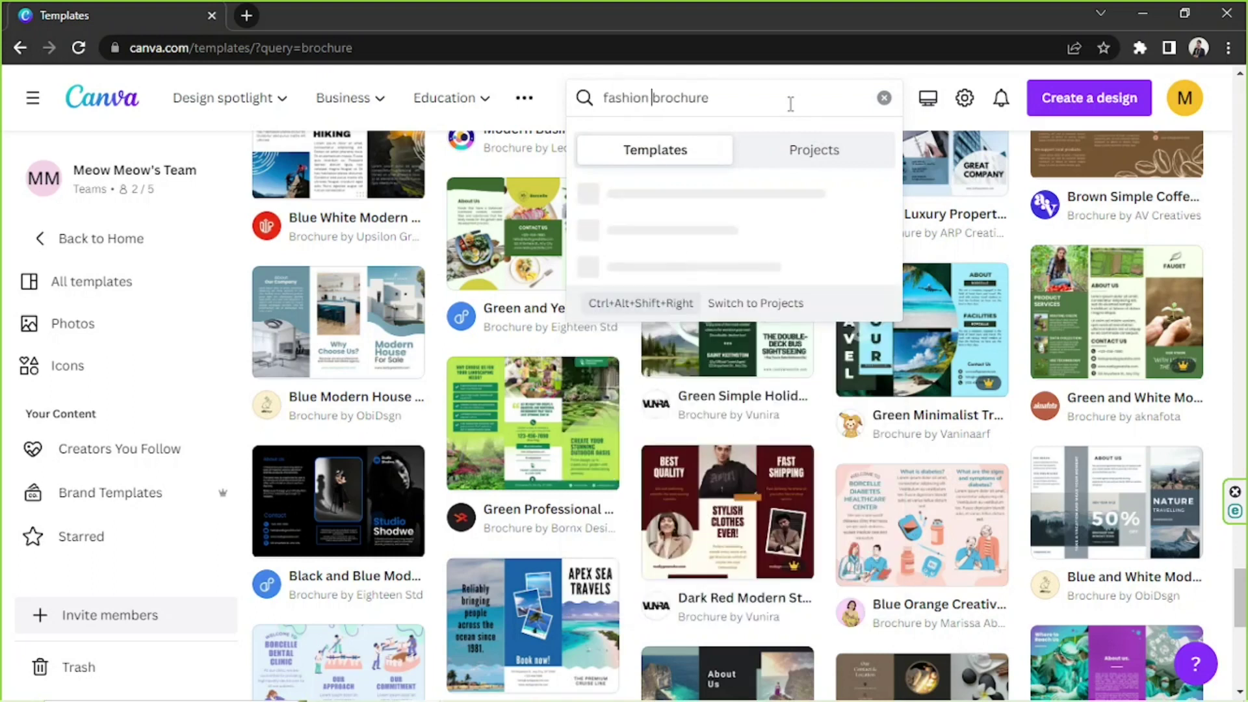
{"action": "key", "text": "Return"}
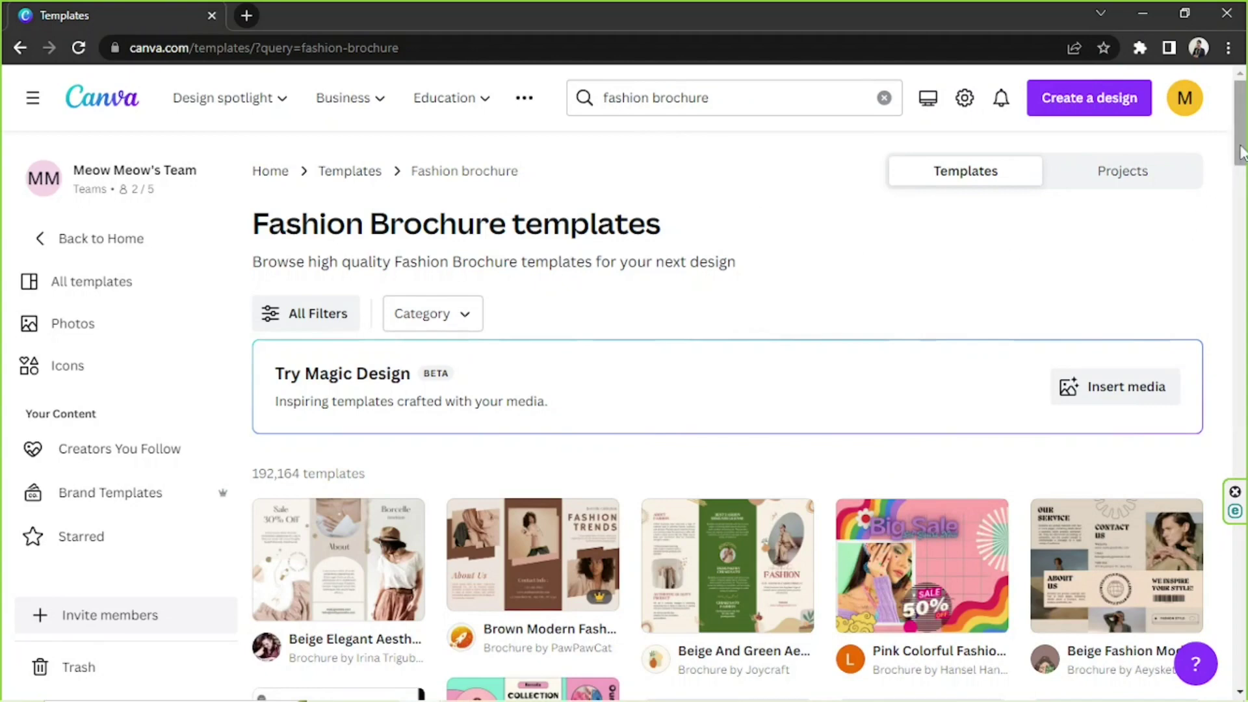
{"action": "scroll", "coordinate": [1021, 331], "scroll_direction": "down", "scroll_amount": 7}
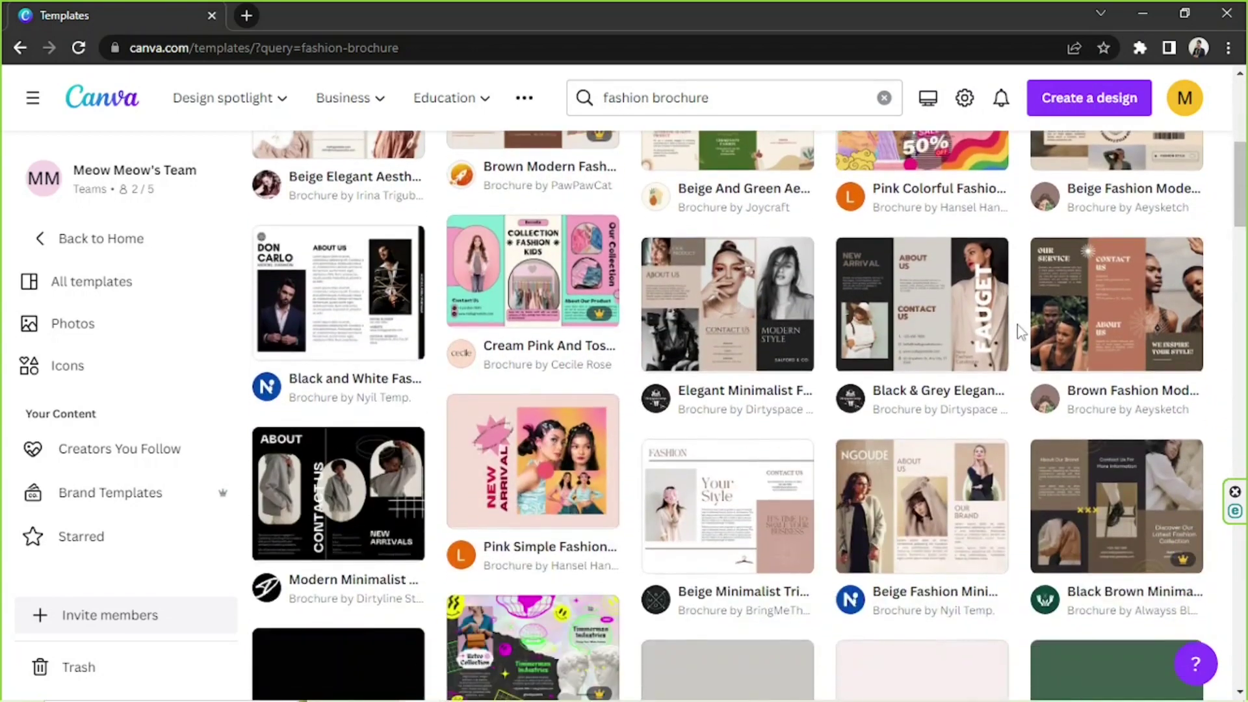
{"action": "scroll", "coordinate": [1021, 332], "scroll_direction": "down", "scroll_amount": 7}
{"action": "scroll", "coordinate": [1017, 327], "scroll_direction": "down", "scroll_amount": 10}
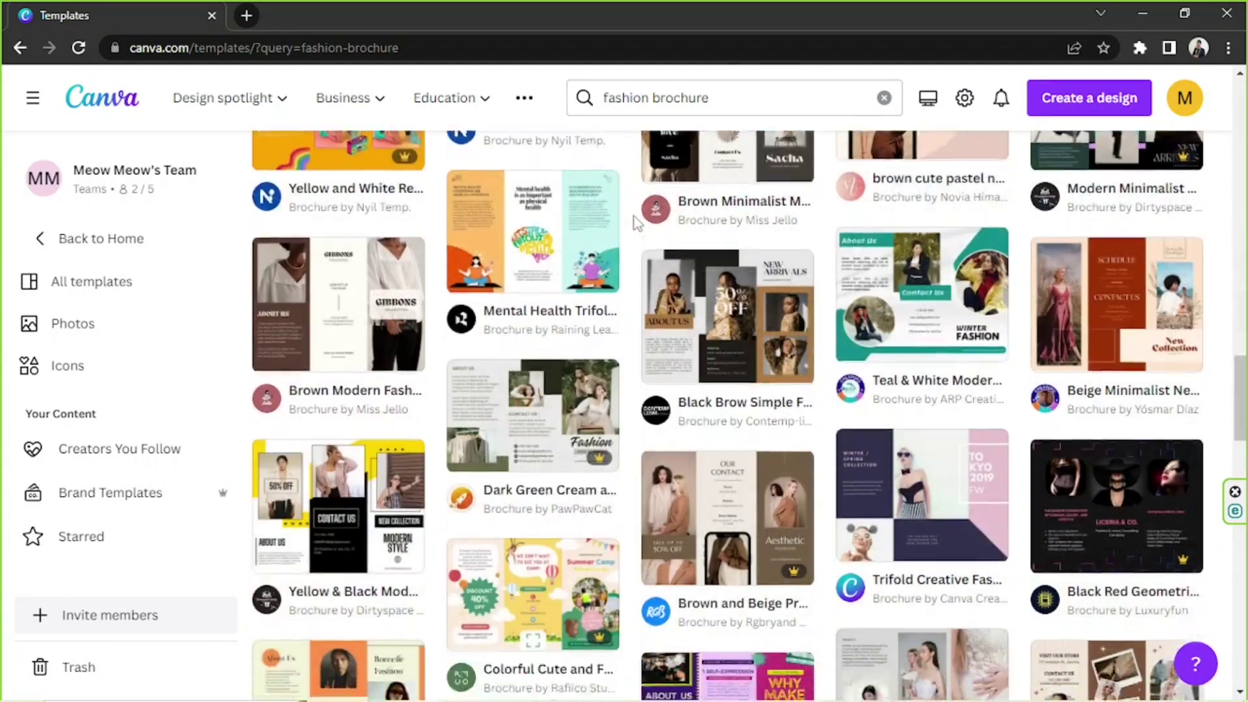
Step: Search 'cosmetic brochure' instead and open the pink and beige skincare trifold template
{"action": "double_click", "coordinate": [632, 99]}
{"action": "type", "text": "cosmetic"}
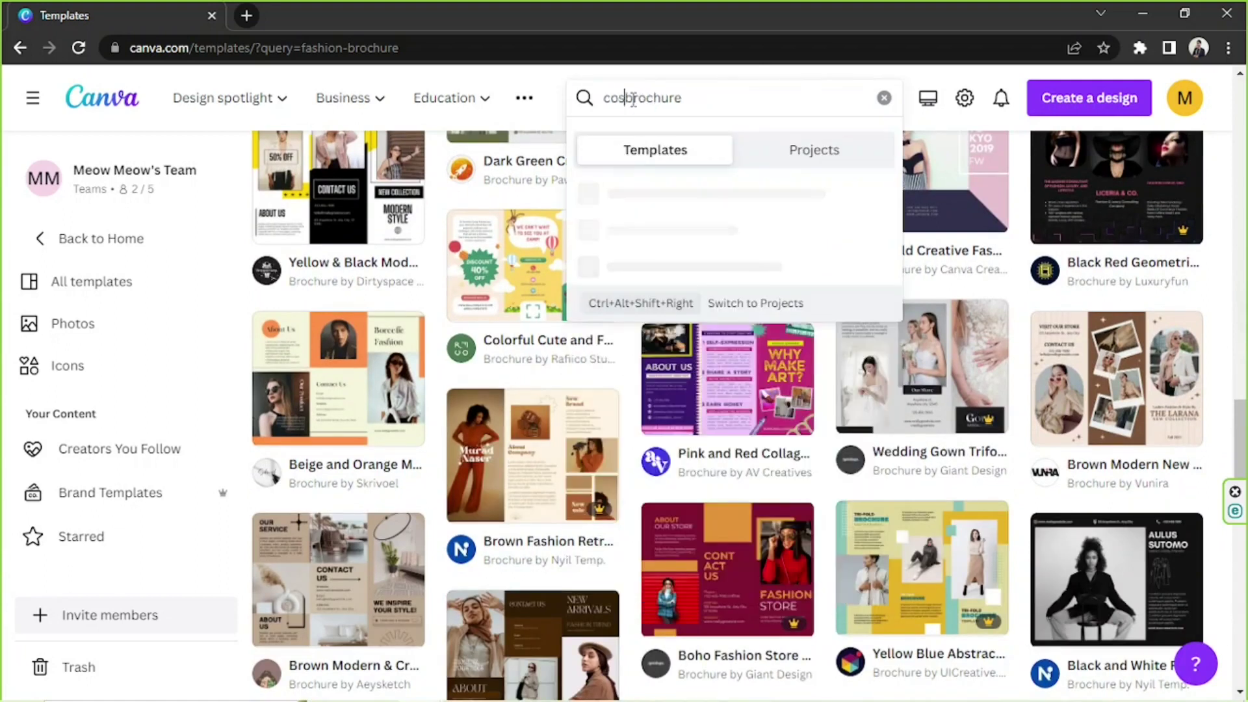
{"action": "key", "text": "Return"}
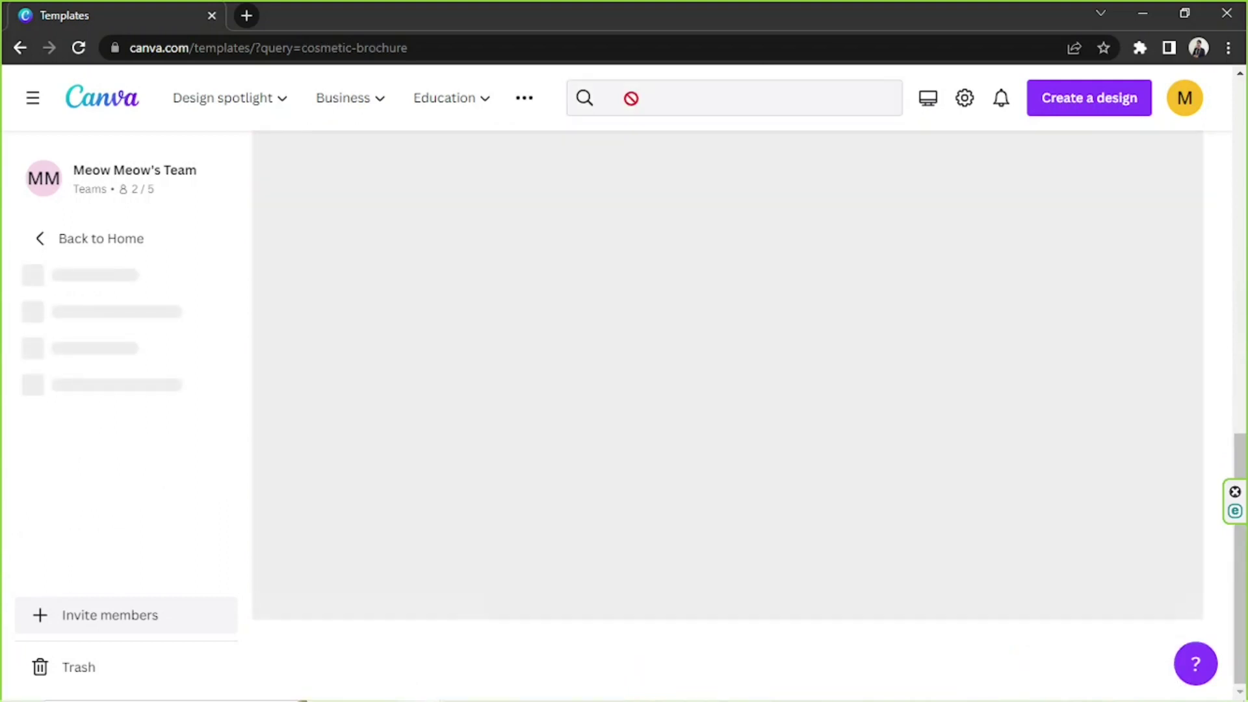
{"action": "scroll", "coordinate": [822, 363], "scroll_direction": "down", "scroll_amount": 5}
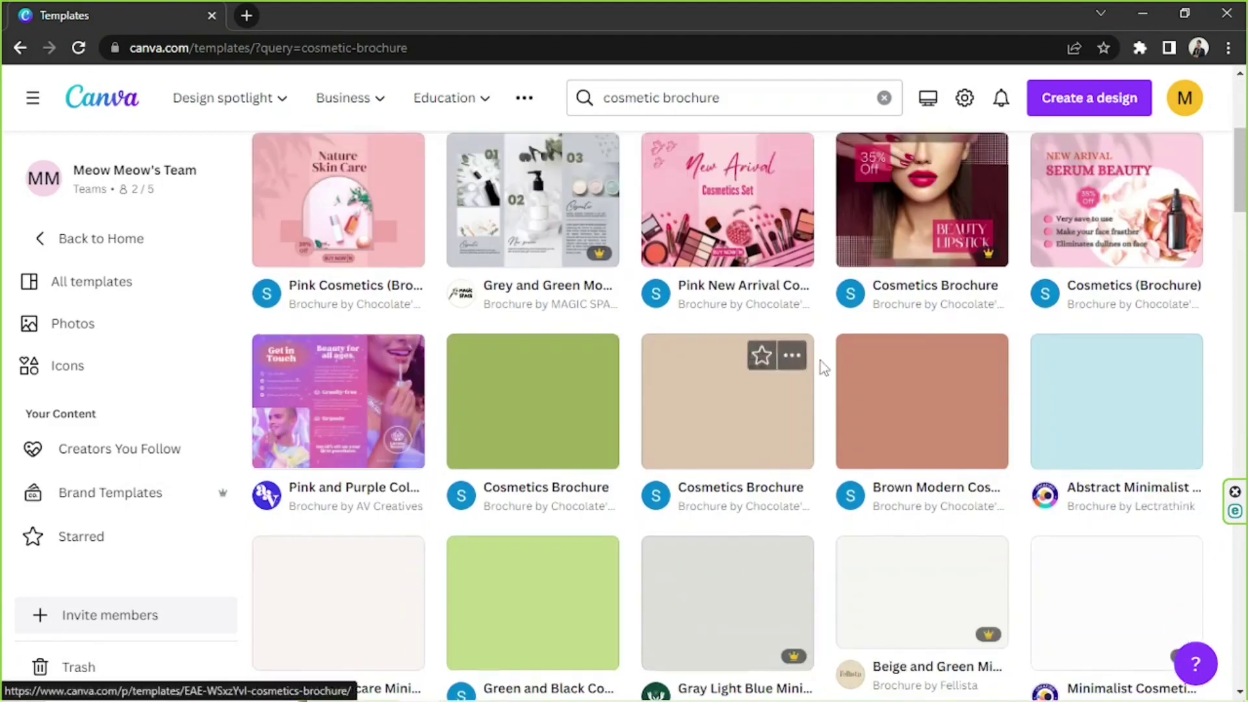
{"action": "scroll", "coordinate": [819, 352], "scroll_direction": "down", "scroll_amount": 8}
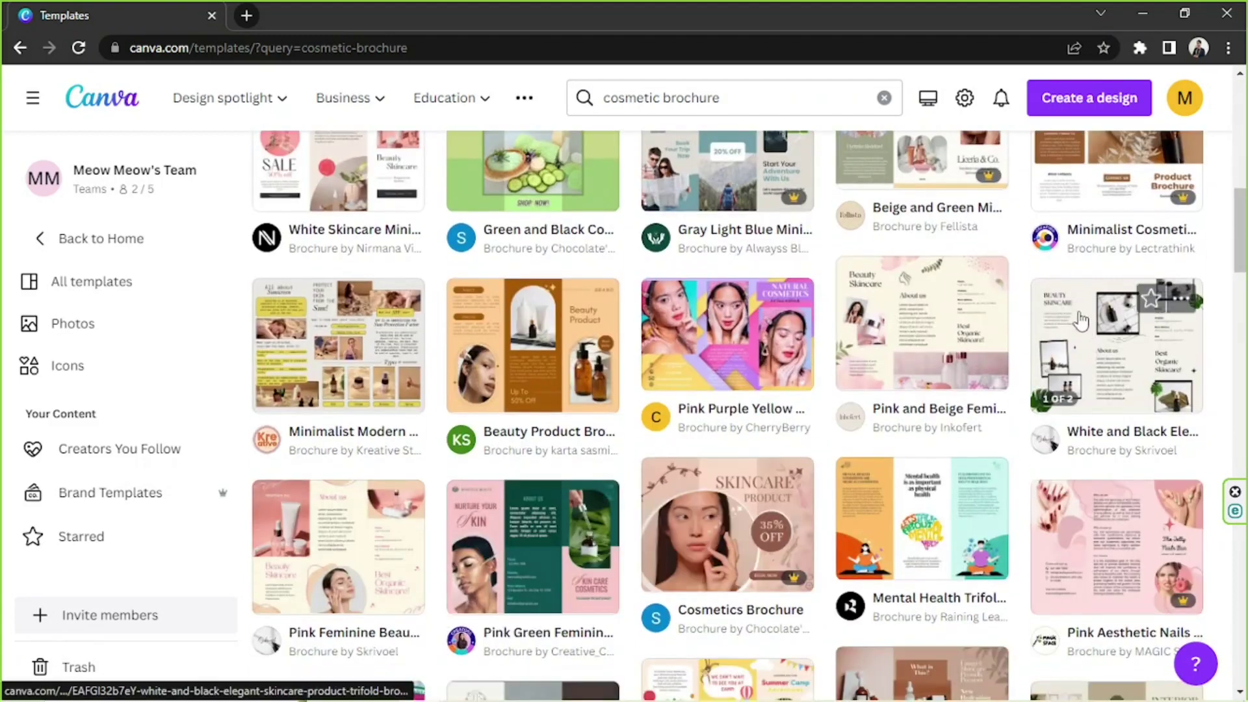
{"action": "scroll", "coordinate": [1078, 310], "scroll_direction": "down", "scroll_amount": 8}
{"action": "scroll", "coordinate": [1075, 306], "scroll_direction": "up", "scroll_amount": 6}
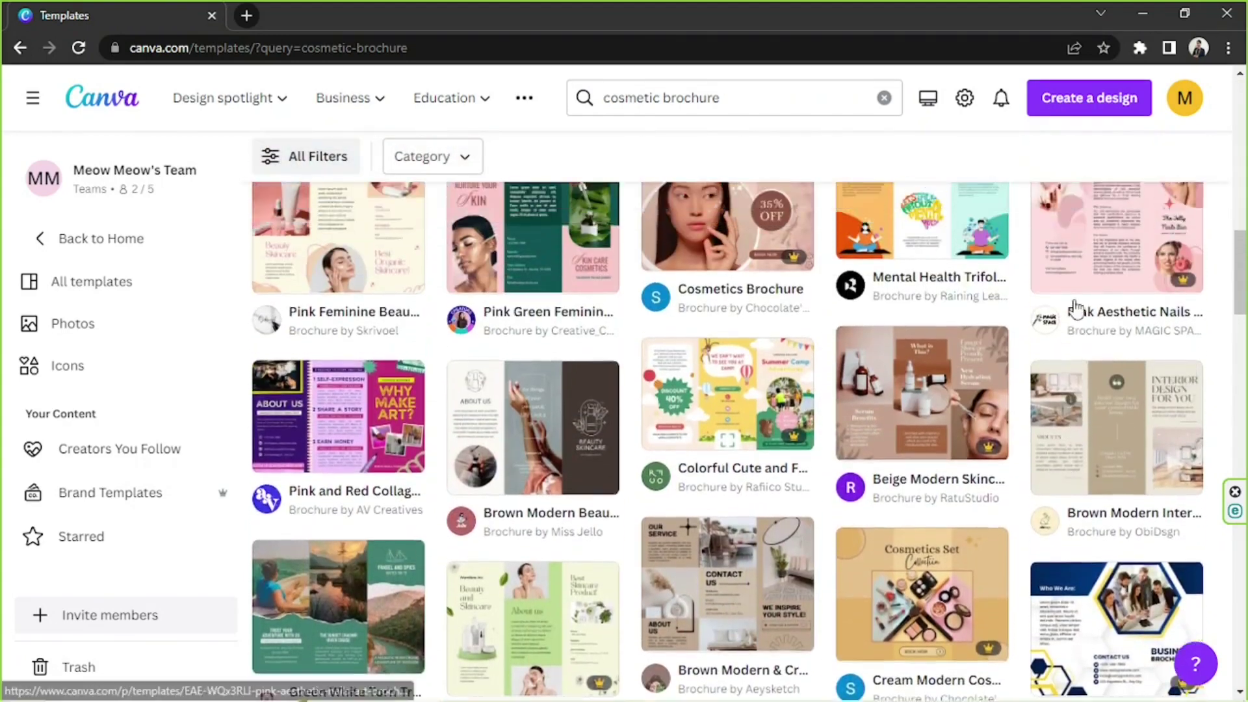
{"action": "scroll", "coordinate": [1076, 306], "scroll_direction": "up", "scroll_amount": 1}
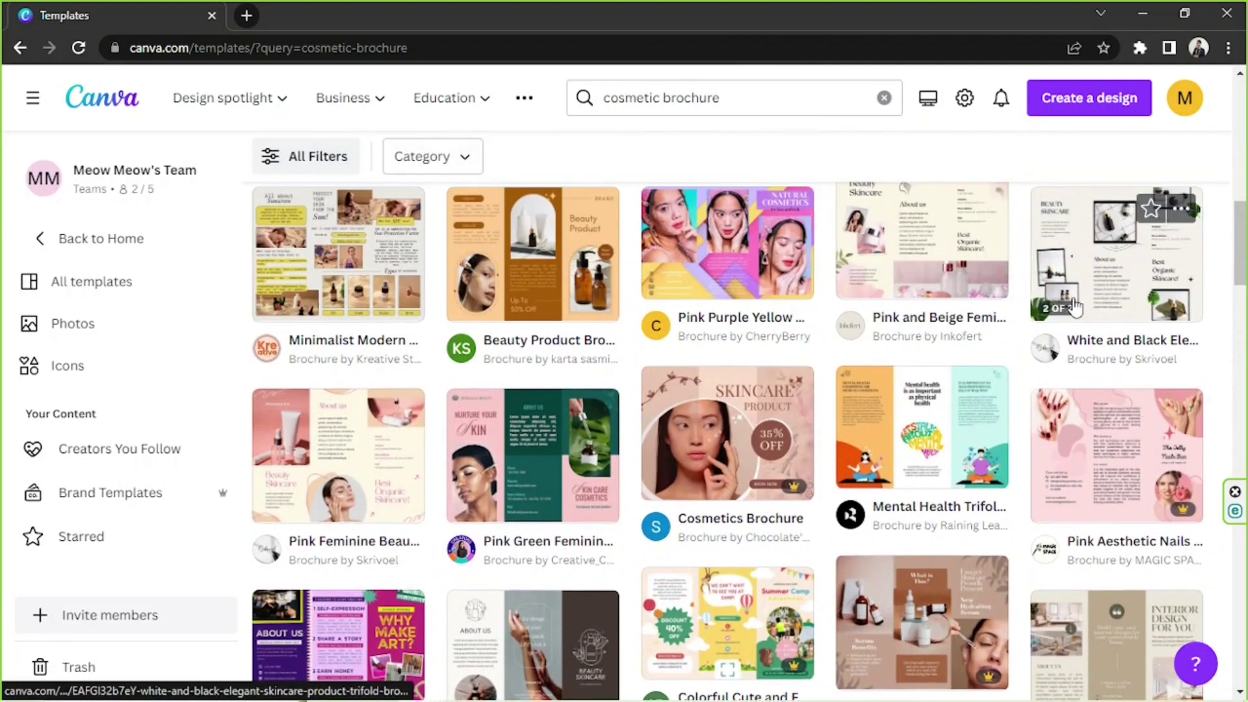
{"action": "scroll", "coordinate": [1076, 306], "scroll_direction": "up", "scroll_amount": 3}
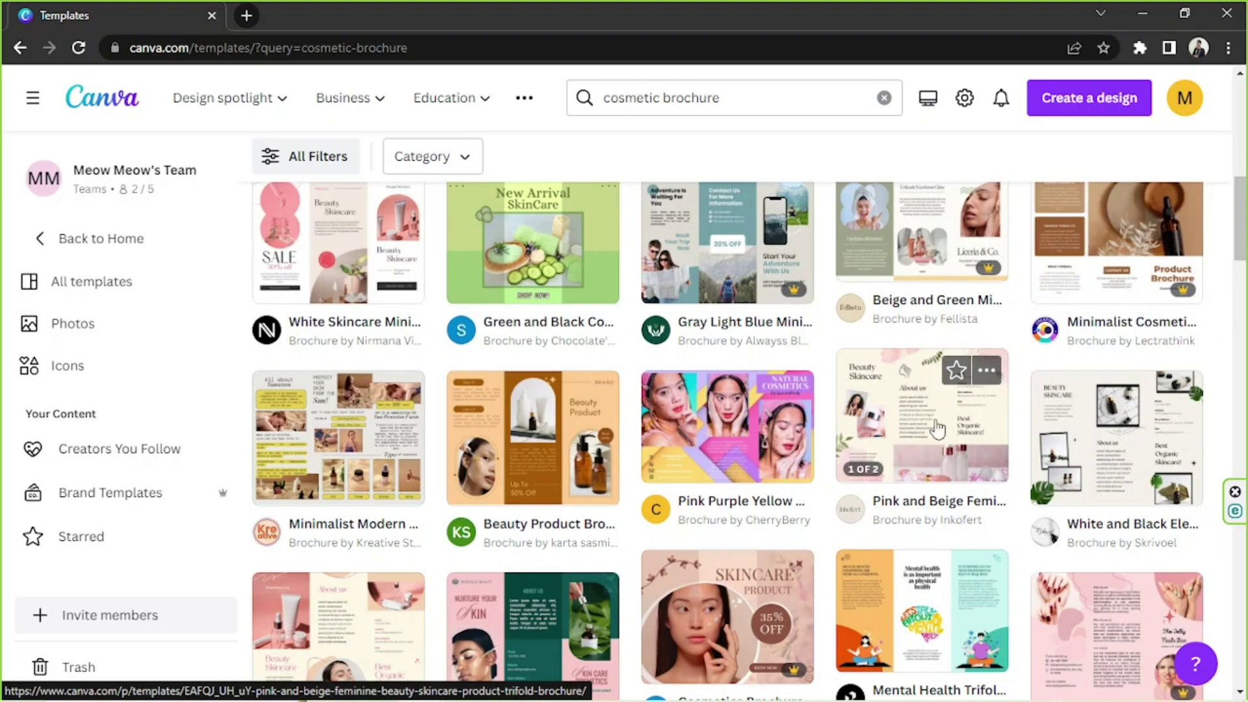
{"action": "left_click", "coordinate": [917, 428]}
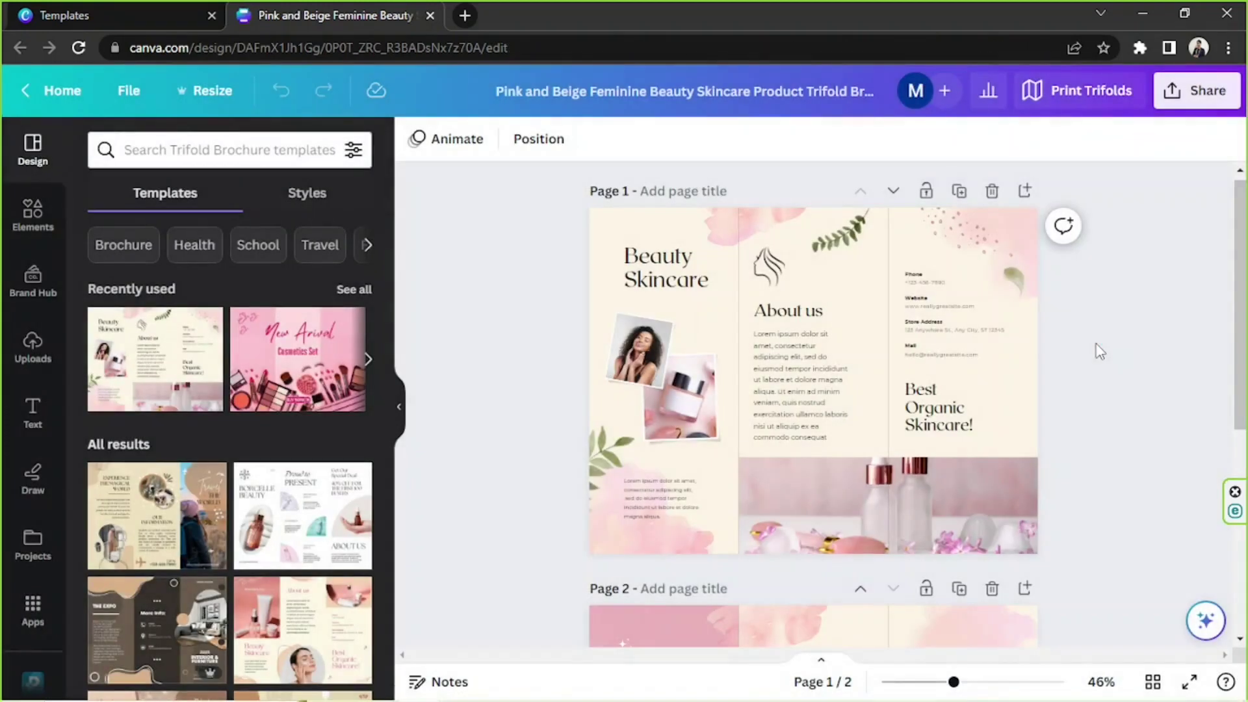
Step: Select all of page 1's elements, clear the selection, and look over both brochure pages
{"action": "left_click_drag", "start_coordinate": [505, 255], "coordinate": [1145, 497]}
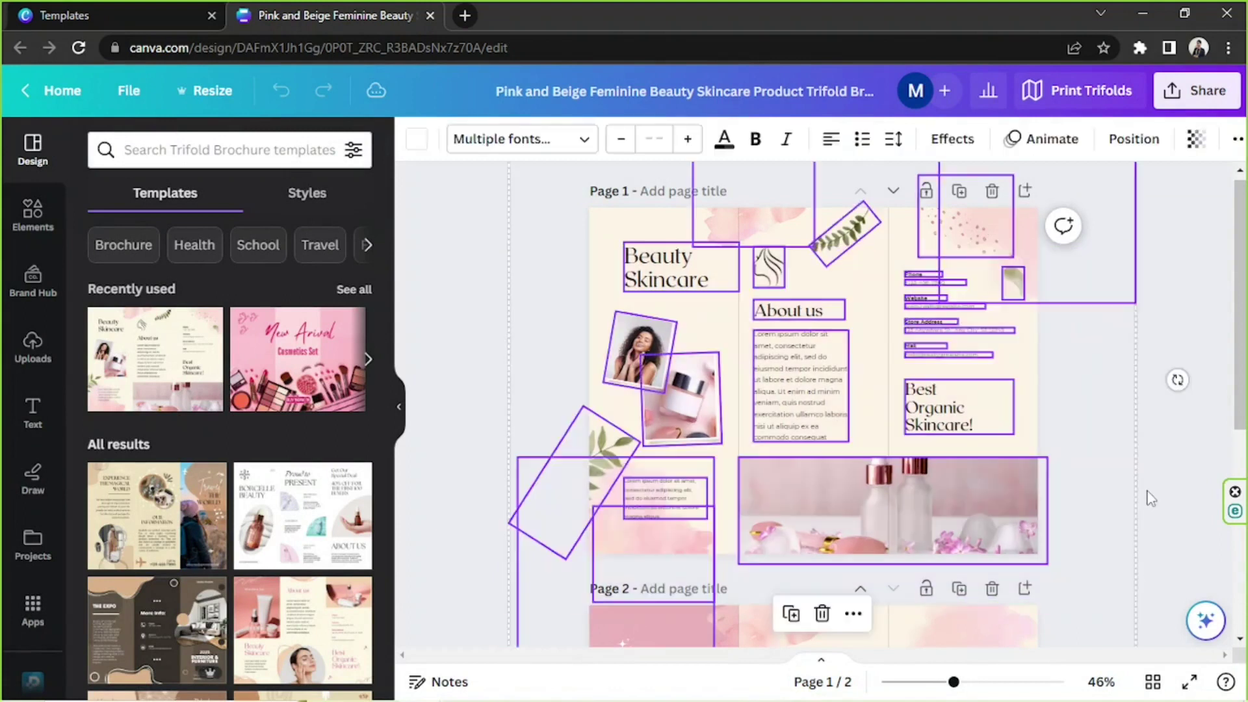
{"action": "left_click", "coordinate": [1141, 442]}
{"action": "scroll", "coordinate": [1141, 442], "scroll_direction": "down", "scroll_amount": 5}
{"action": "scroll", "coordinate": [1141, 442], "scroll_direction": "up", "scroll_amount": 5}
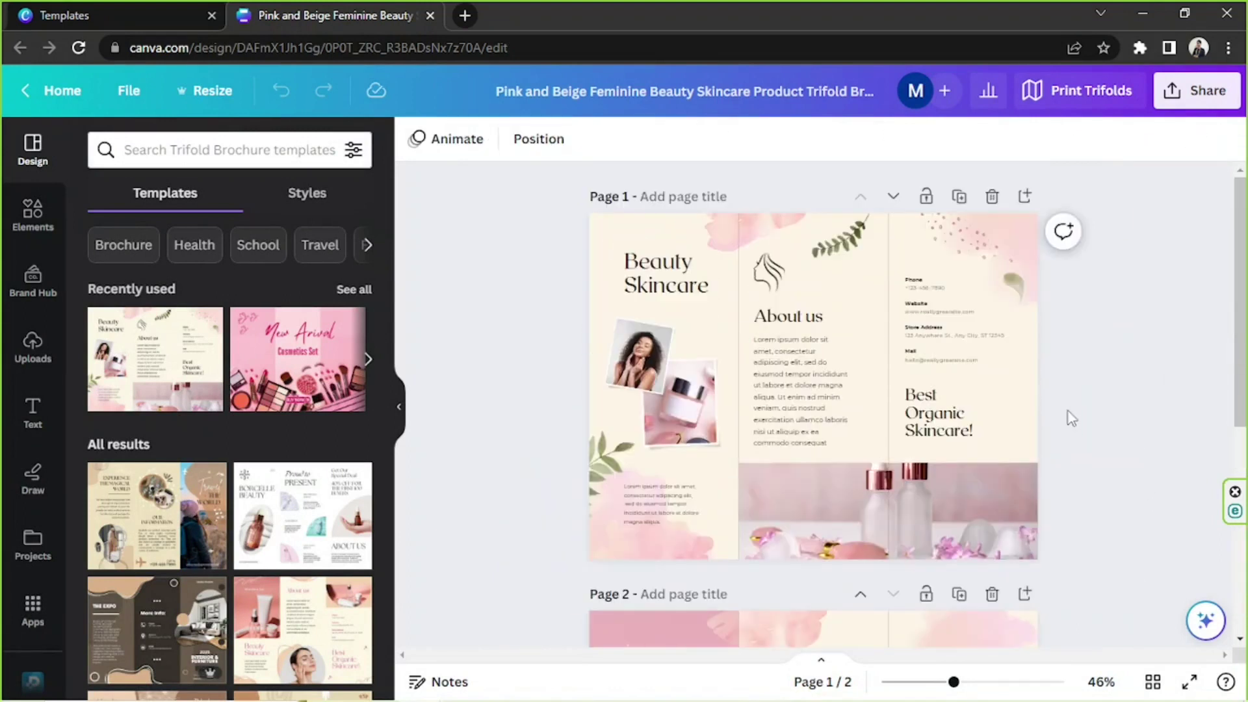
{"action": "scroll", "coordinate": [209, 413], "scroll_direction": "down", "scroll_amount": 4}
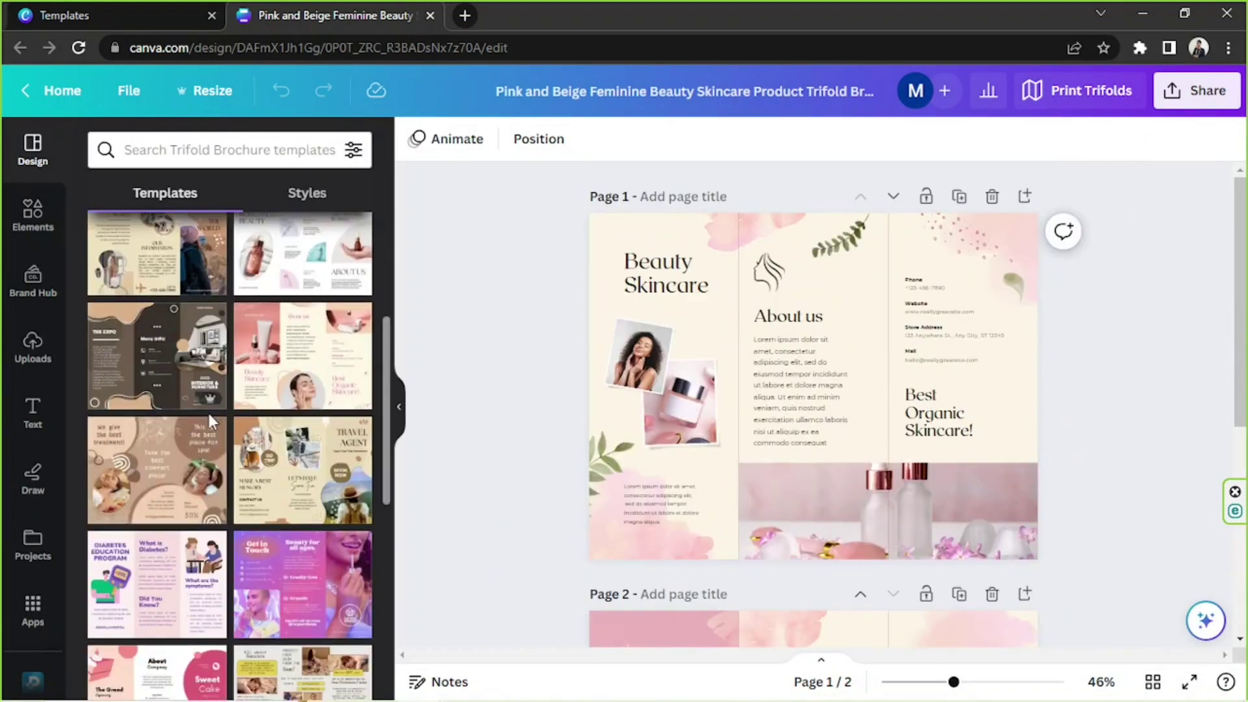
{"action": "scroll", "coordinate": [209, 414], "scroll_direction": "down", "scroll_amount": 3}
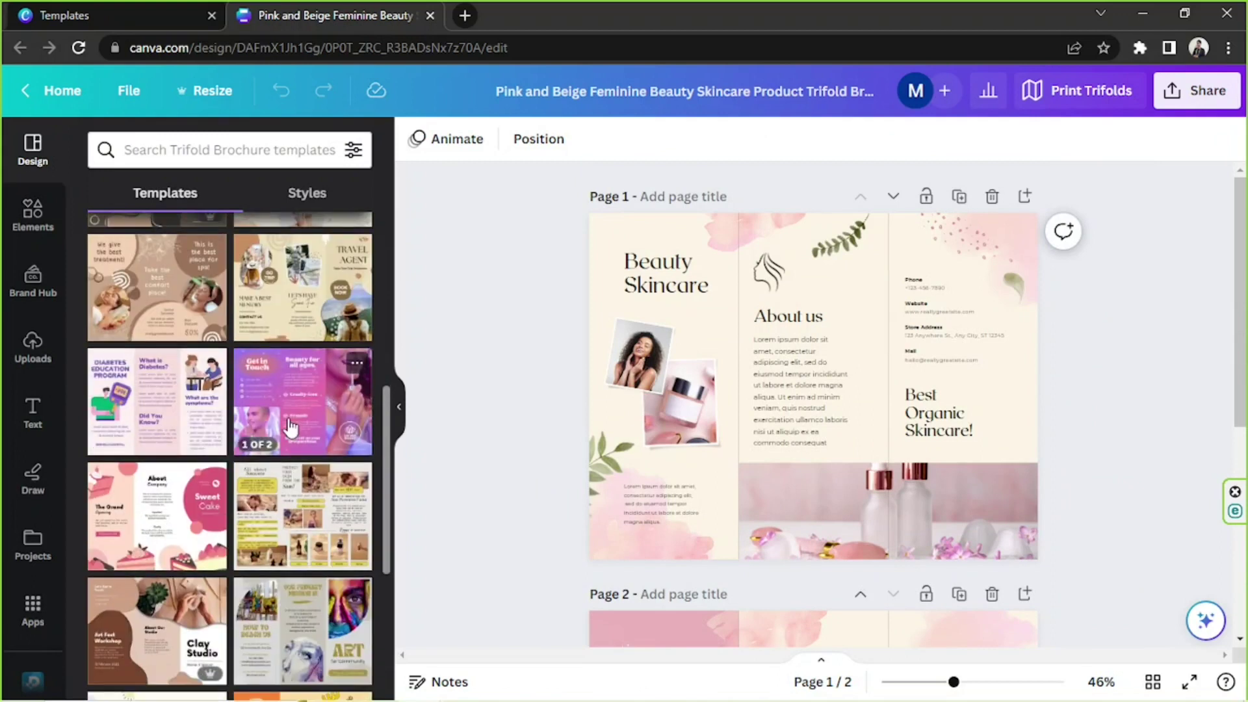
{"action": "scroll", "coordinate": [359, 410], "scroll_direction": "down", "scroll_amount": 6}
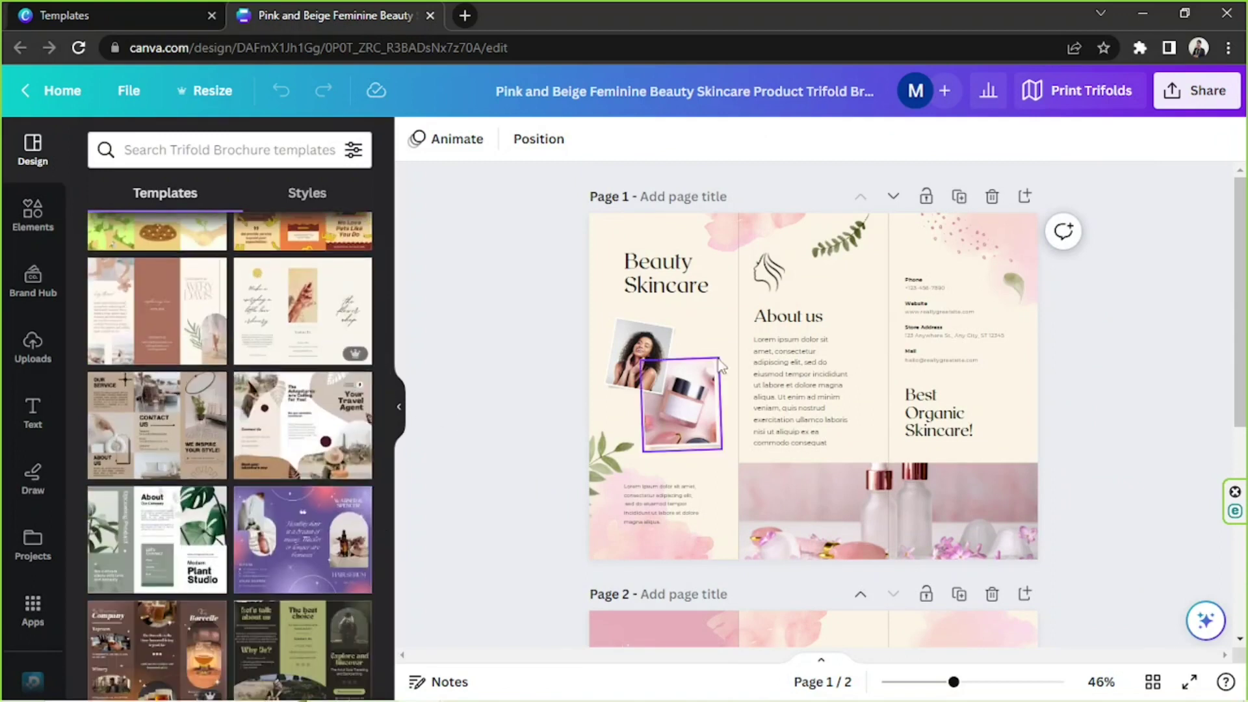
{"action": "scroll", "coordinate": [721, 367], "scroll_direction": "down", "scroll_amount": 5}
{"action": "scroll", "coordinate": [325, 382], "scroll_direction": "down", "scroll_amount": 4}
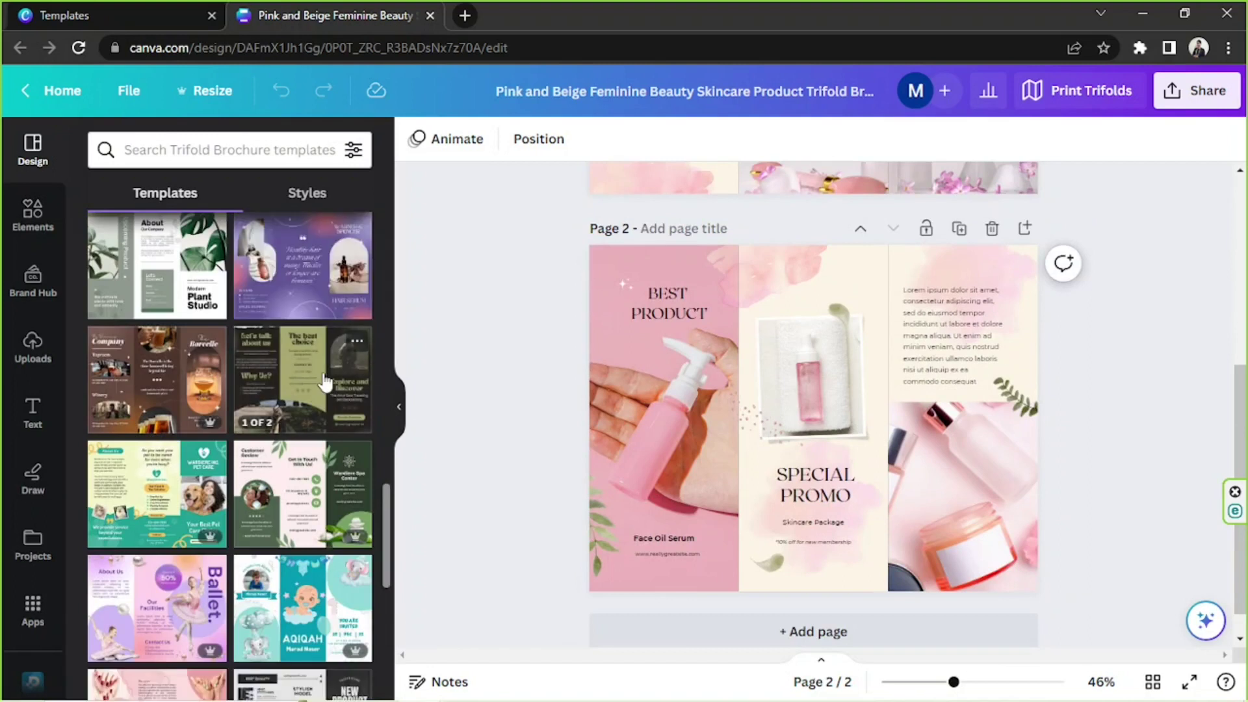
{"action": "scroll", "coordinate": [273, 325], "scroll_direction": "up", "scroll_amount": 15}
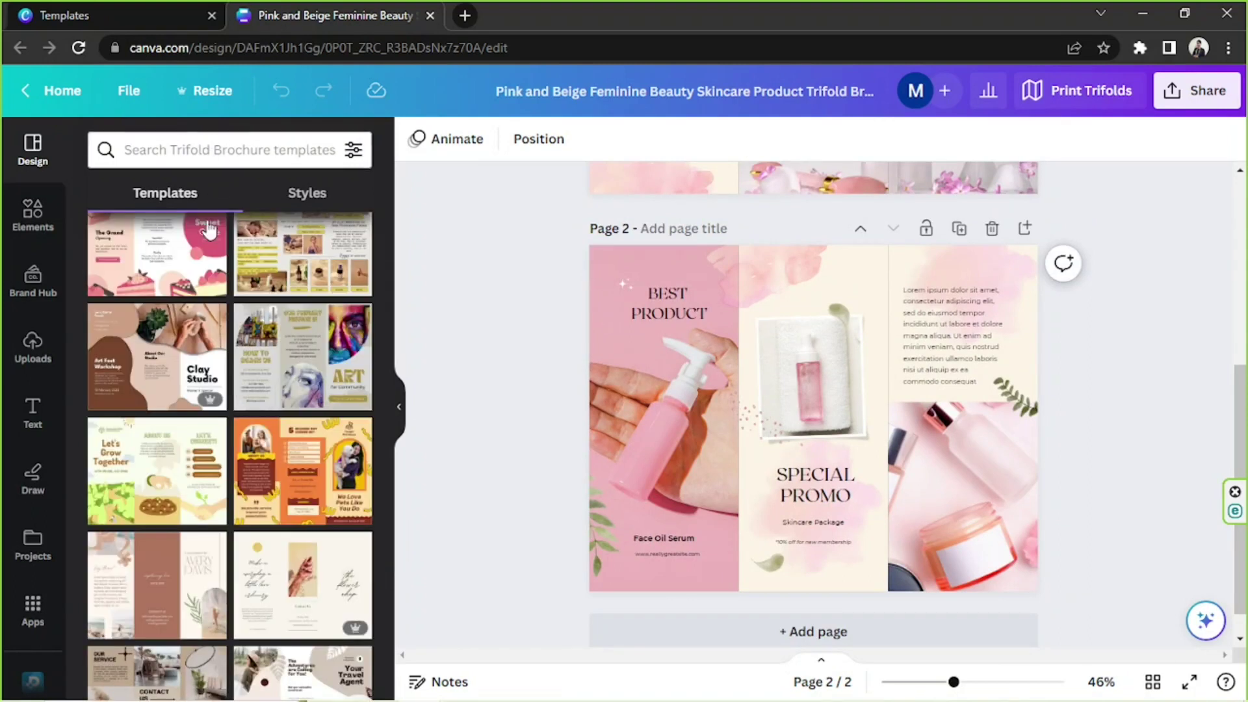
{"action": "scroll", "coordinate": [195, 299], "scroll_direction": "down", "scroll_amount": 10}
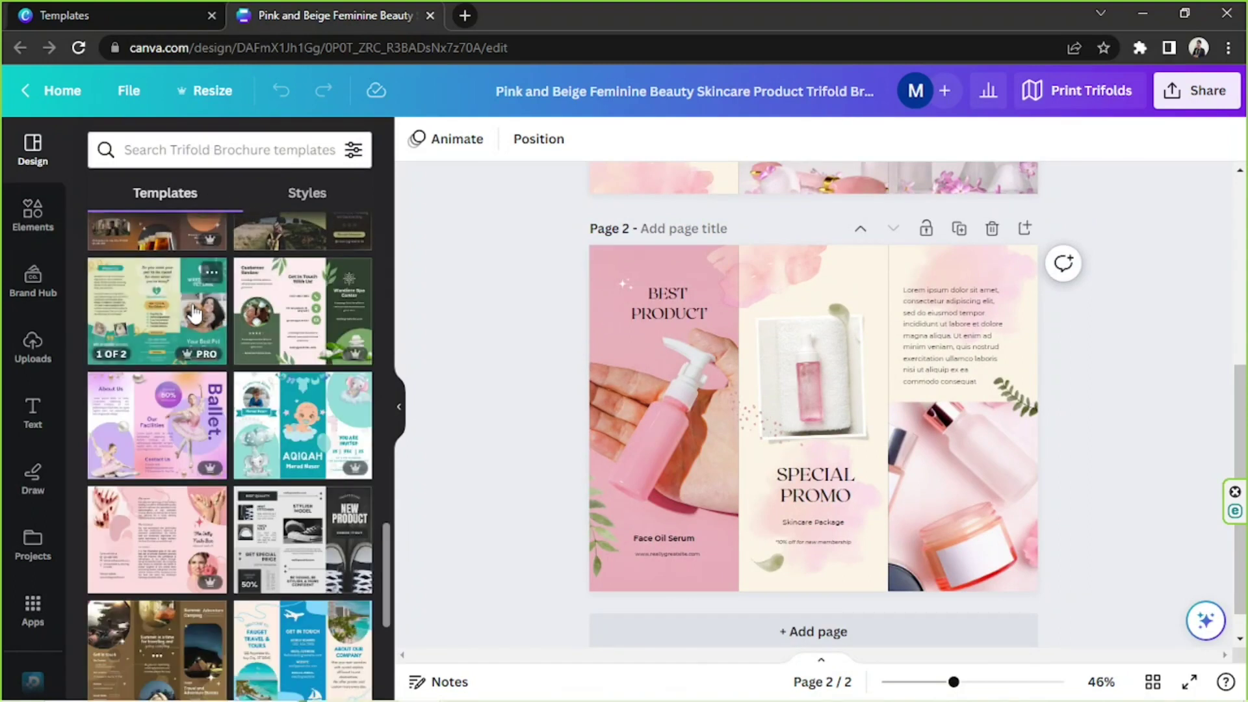
{"action": "scroll", "coordinate": [247, 417], "scroll_direction": "down", "scroll_amount": 3}
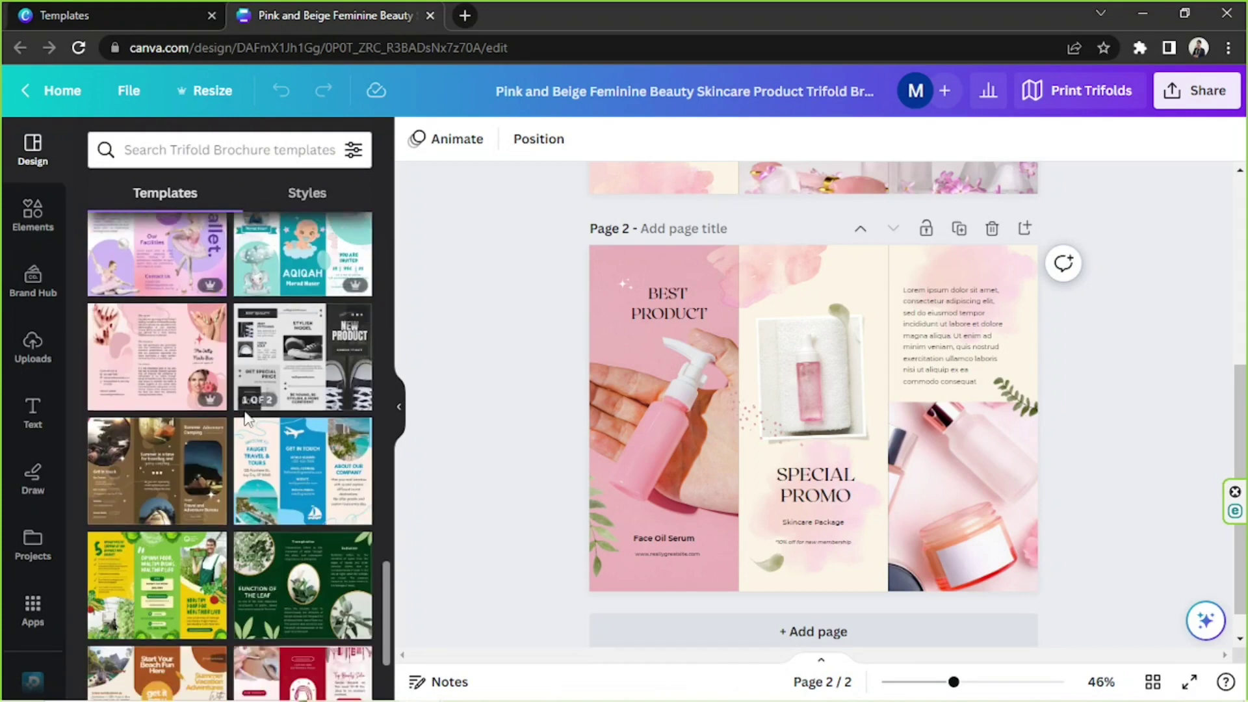
Step: Close the Templates panel, zoom to about 58%, and select page 1
{"action": "left_click", "coordinate": [399, 406]}
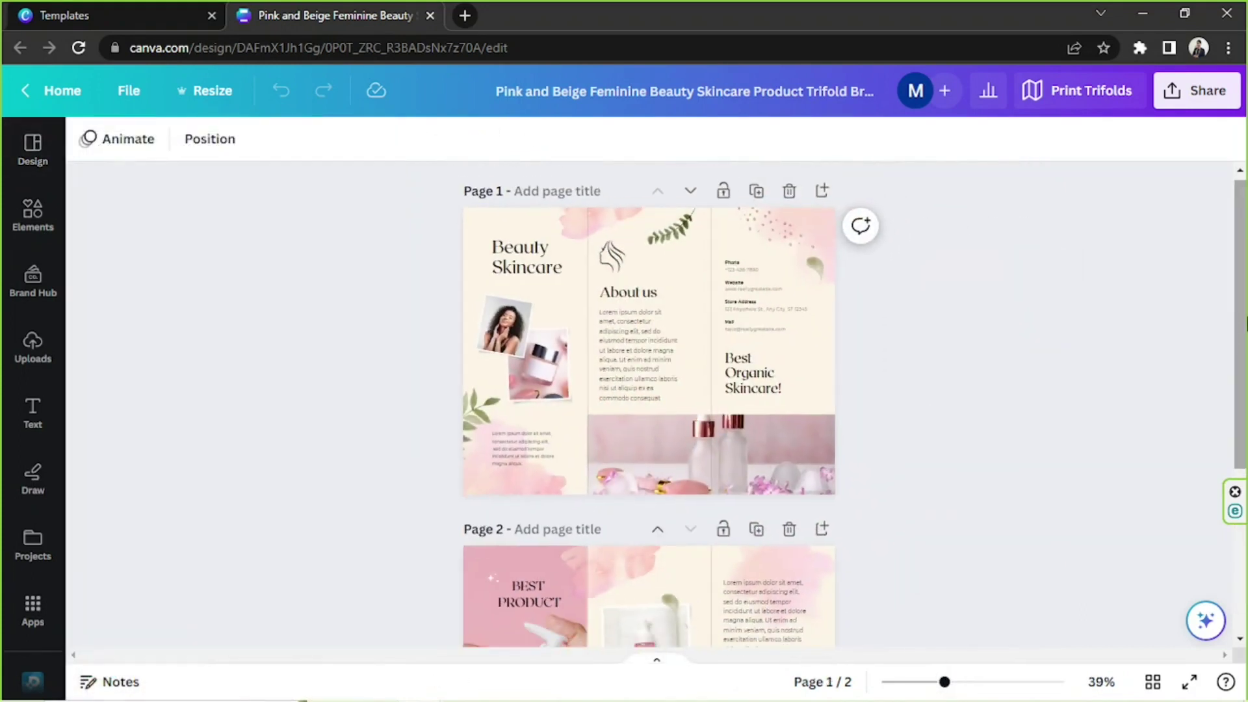
{"action": "left_click_drag", "start_coordinate": [944, 683], "coordinate": [967, 682]}
{"action": "scroll", "coordinate": [1097, 479], "scroll_direction": "down", "scroll_amount": 2}
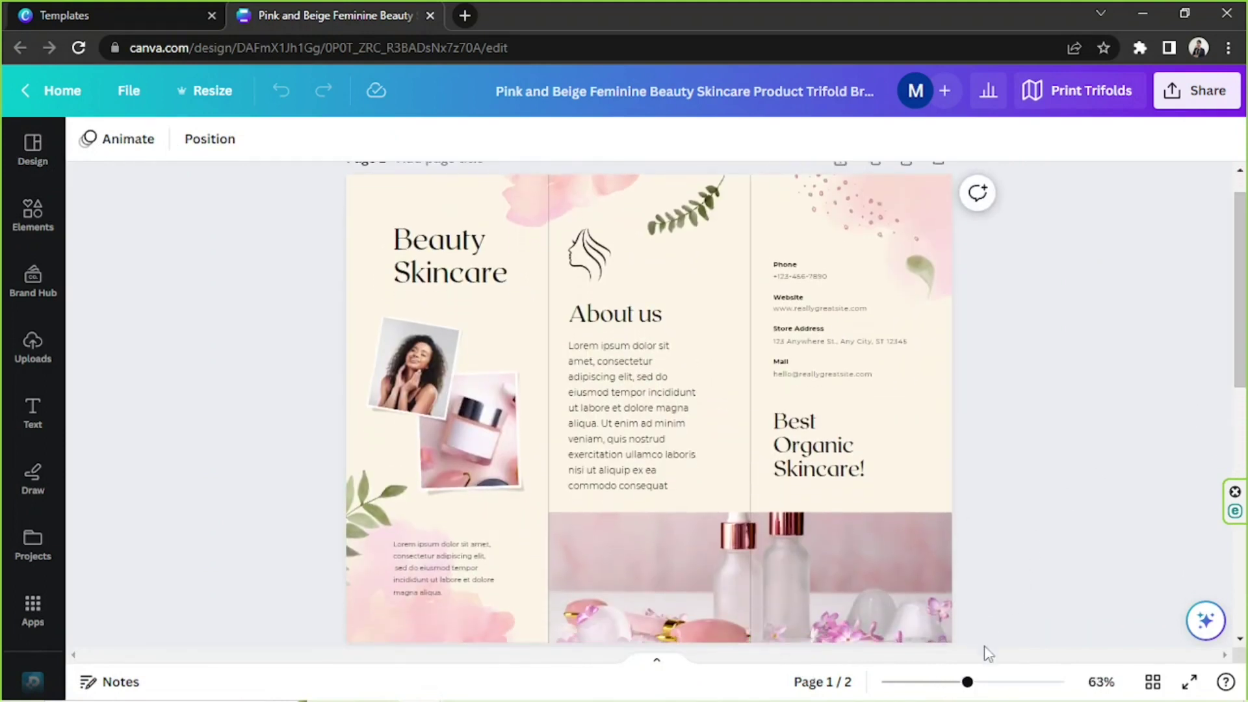
{"action": "left_click_drag", "start_coordinate": [969, 682], "coordinate": [963, 682]}
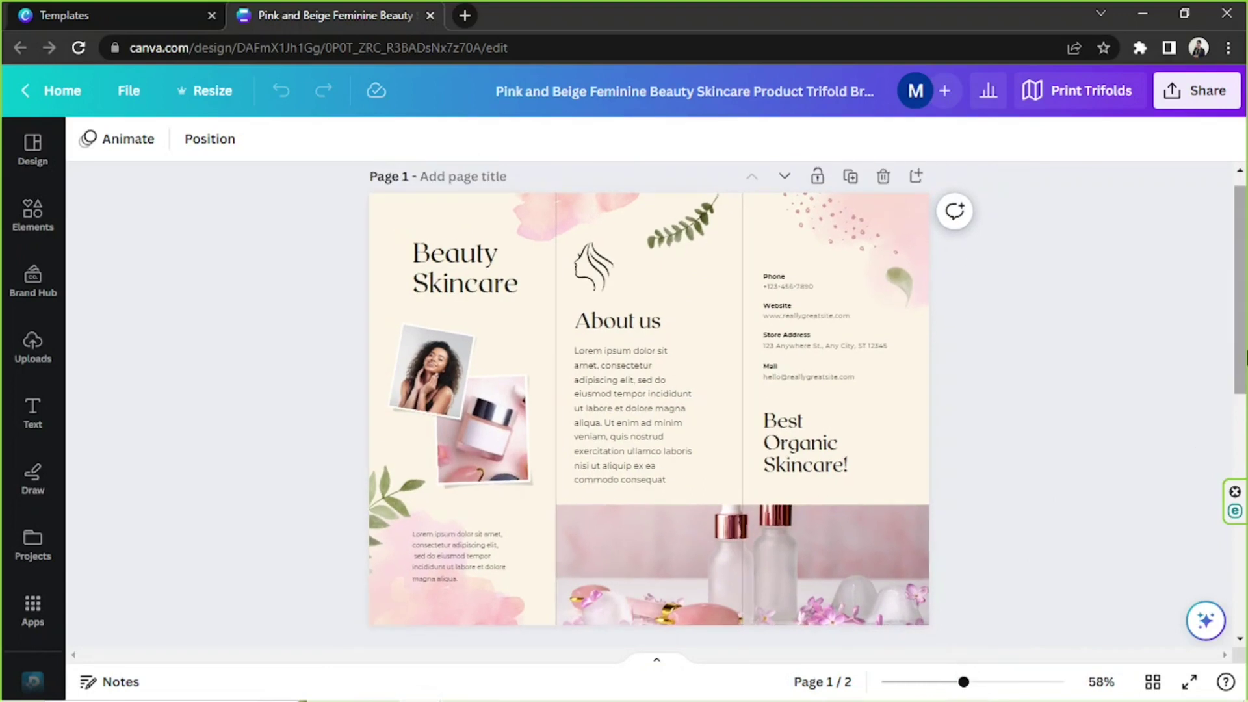
{"action": "scroll", "coordinate": [1245, 336], "scroll_direction": "up", "scroll_amount": 1}
{"action": "scroll", "coordinate": [1245, 336], "scroll_direction": "down", "scroll_amount": 1}
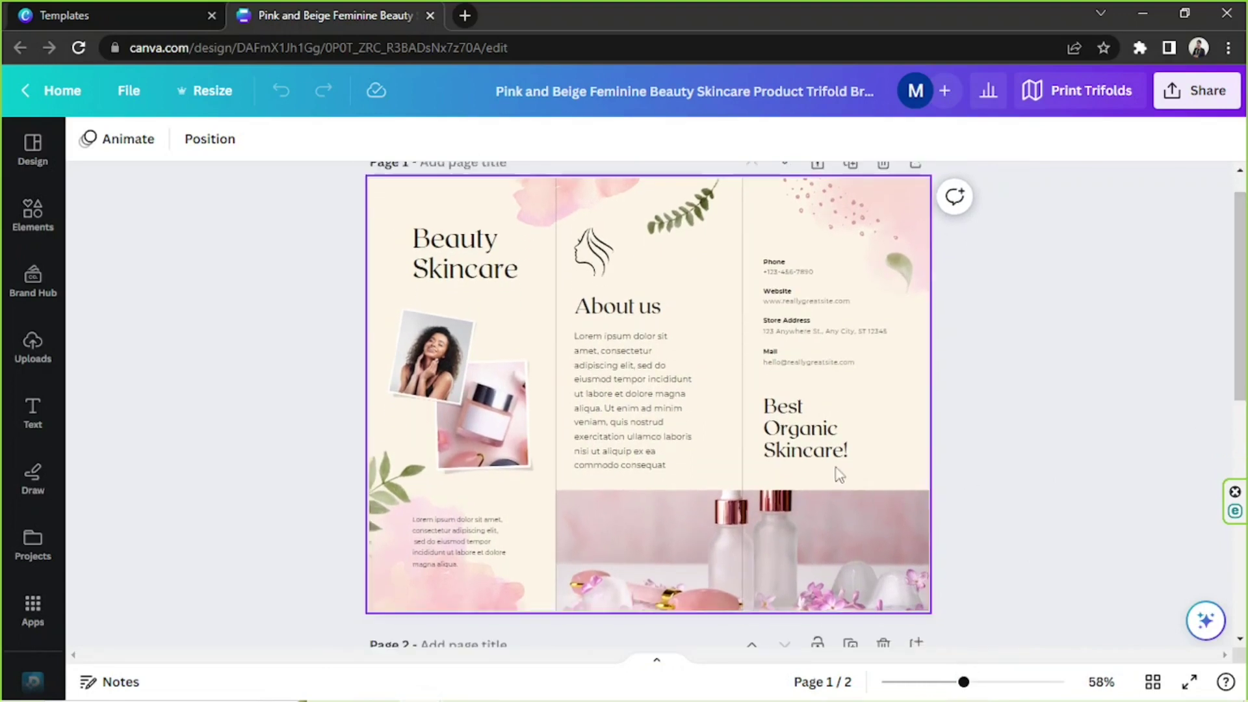
{"action": "left_click", "coordinate": [1005, 453]}
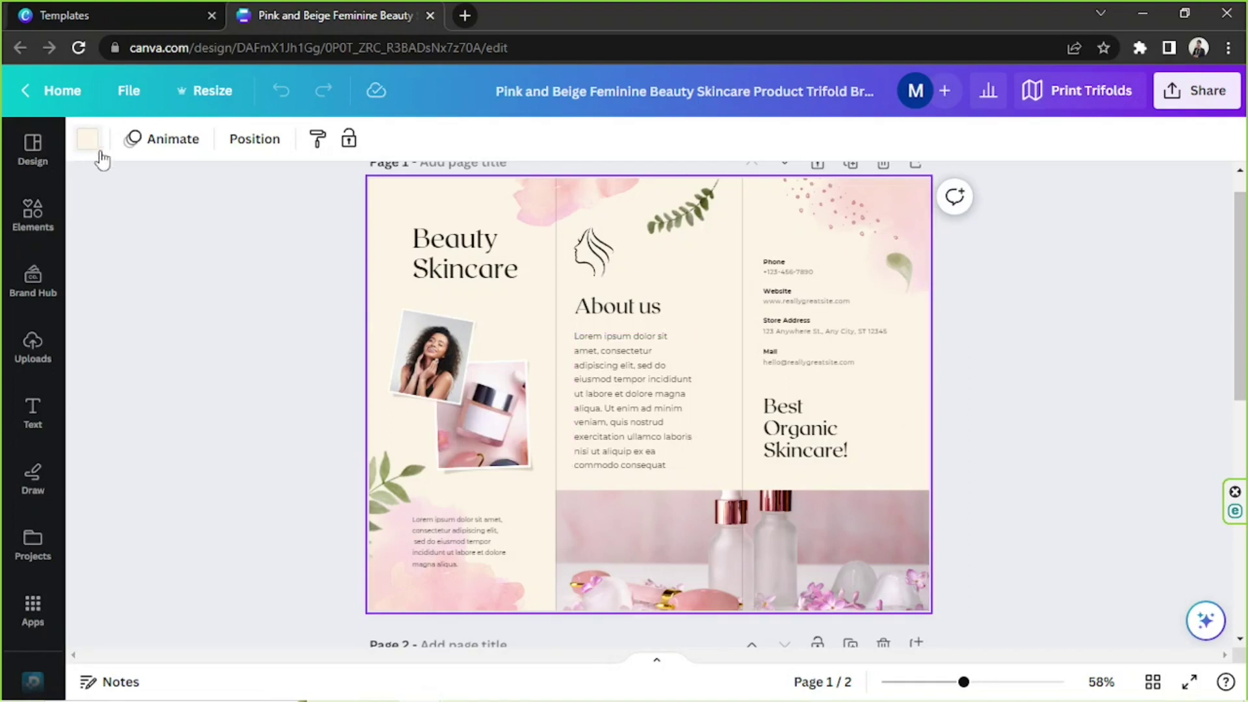
Step: Change page 1's beige background to white from the Default colors
{"action": "left_click", "coordinate": [87, 143]}
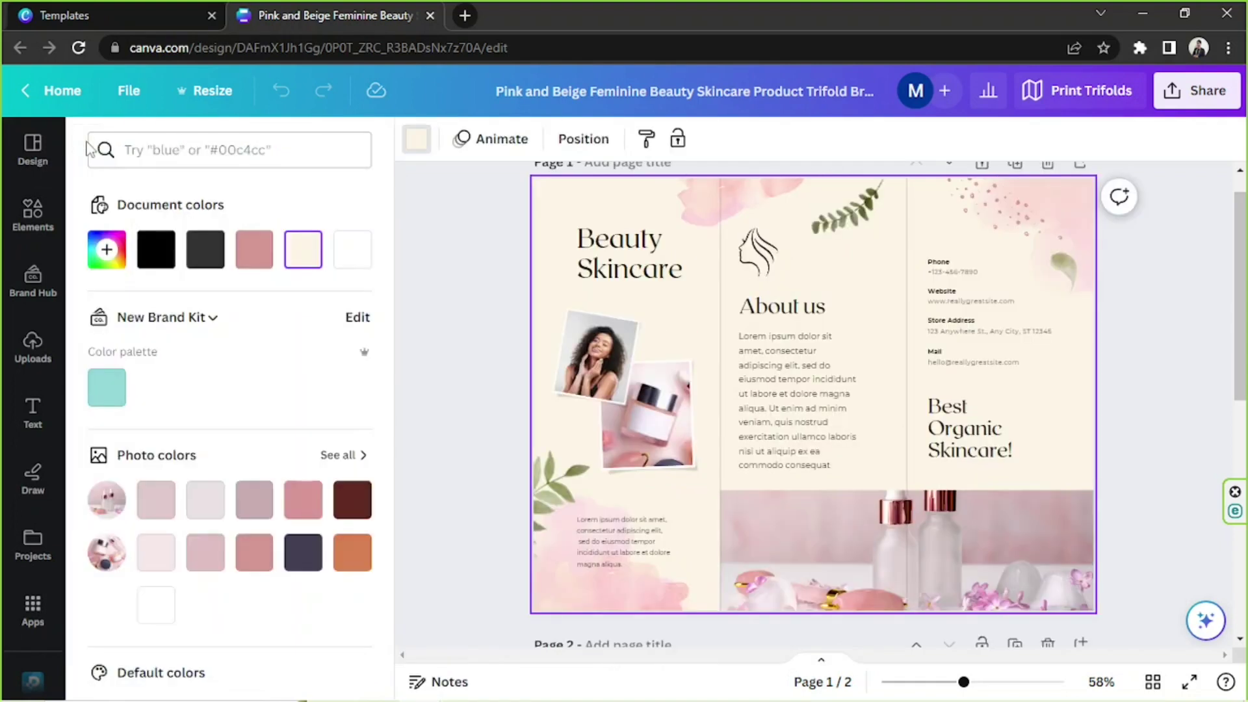
{"action": "scroll", "coordinate": [238, 351], "scroll_direction": "down", "scroll_amount": 4}
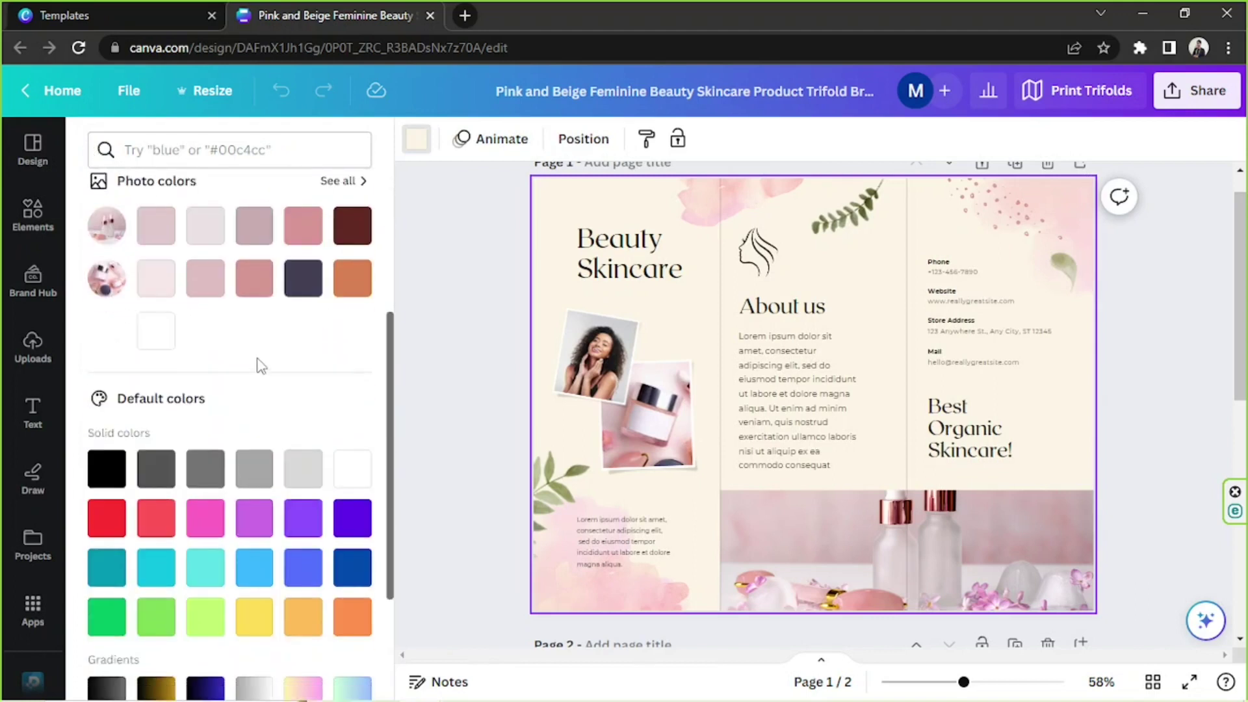
{"action": "scroll", "coordinate": [259, 368], "scroll_direction": "down", "scroll_amount": 3}
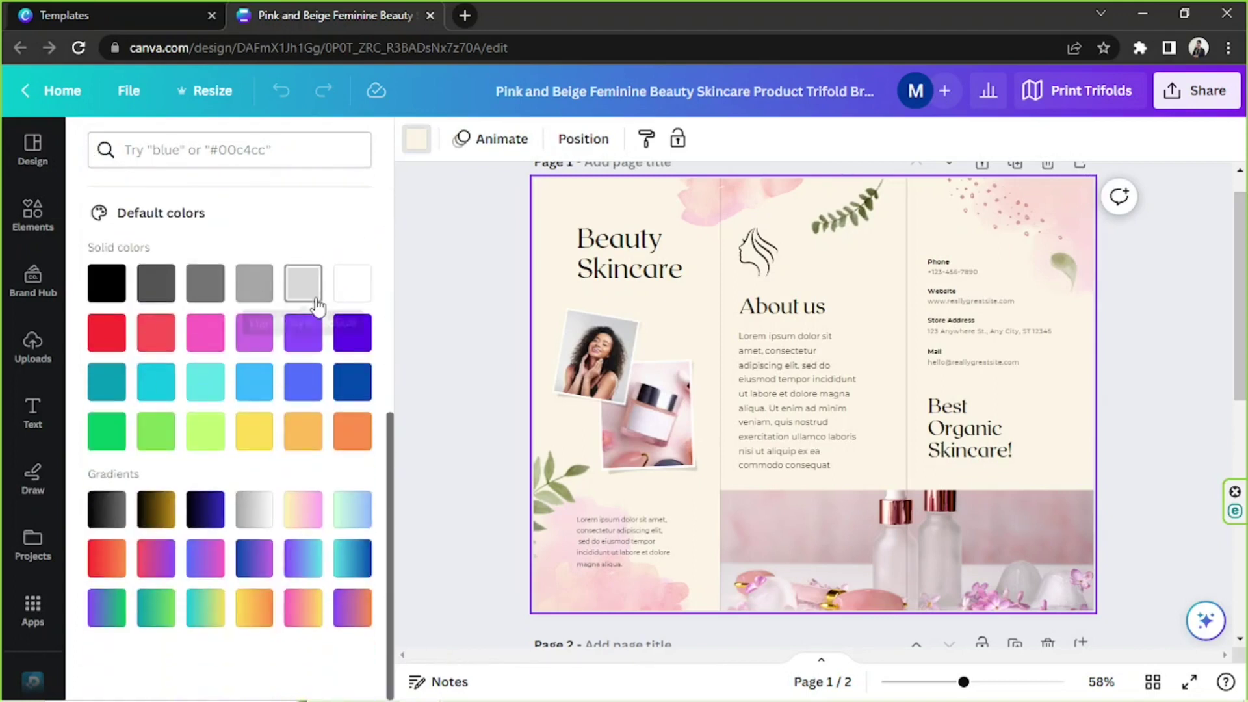
{"action": "left_click", "coordinate": [351, 282]}
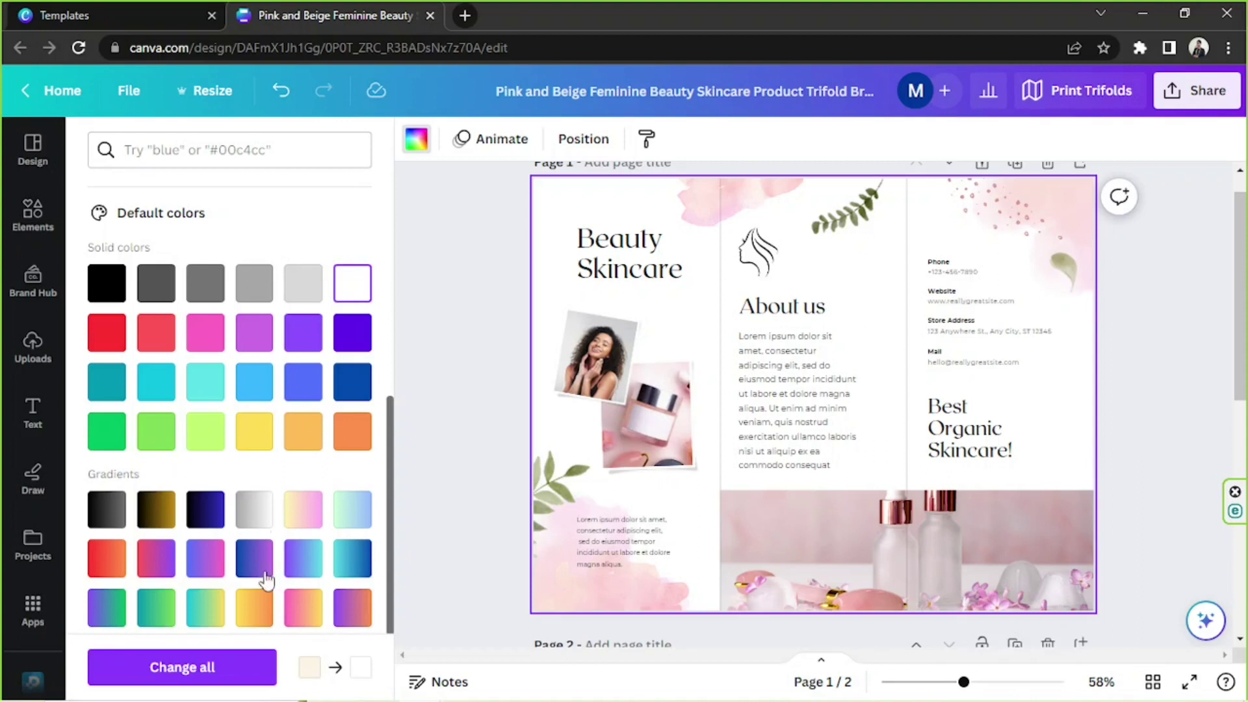
{"action": "left_click", "coordinate": [1190, 324]}
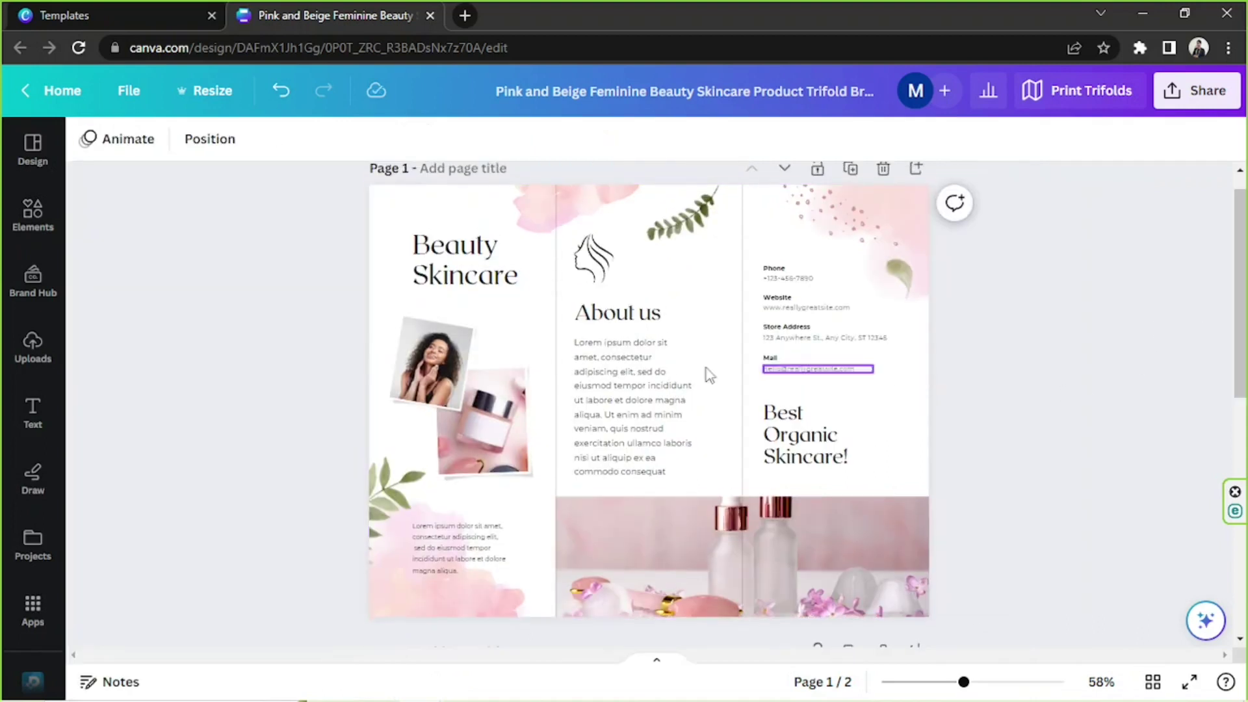
Step: Replace the 'Beauty Skincare' heading text with just 'Beauty'
{"action": "left_click", "coordinate": [459, 284]}
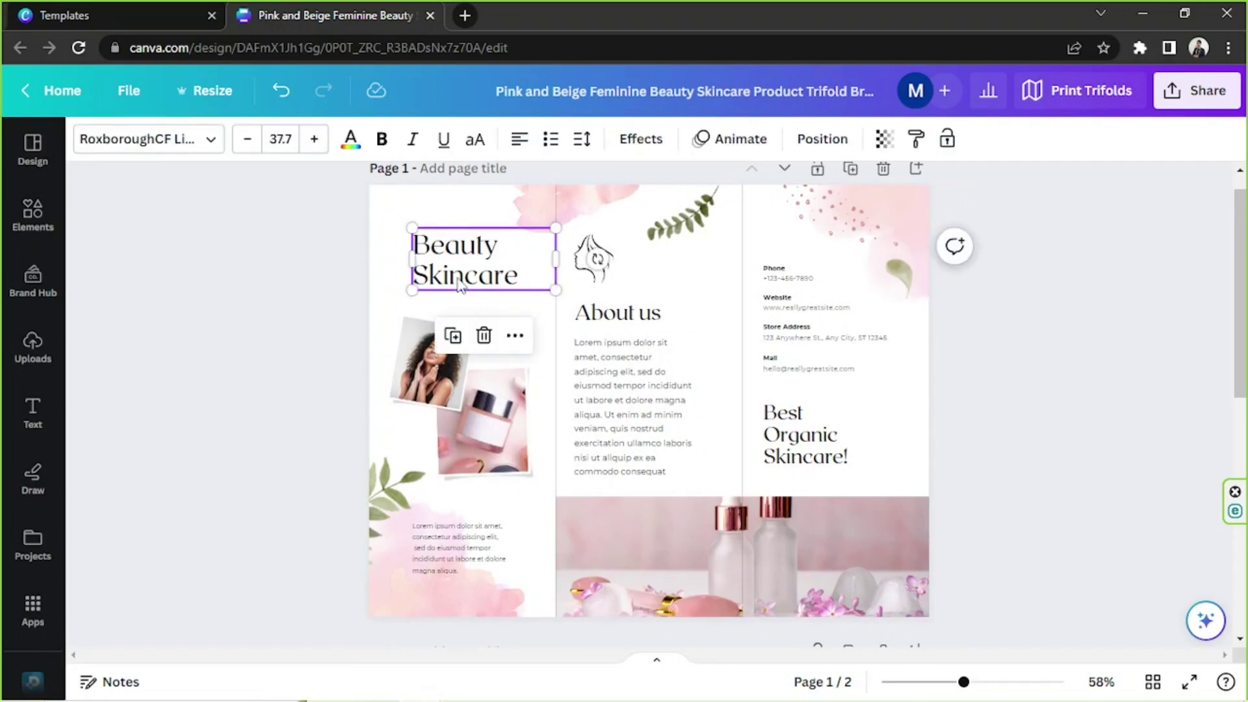
{"action": "left_click", "coordinate": [460, 284]}
{"action": "double_click", "coordinate": [538, 273]}
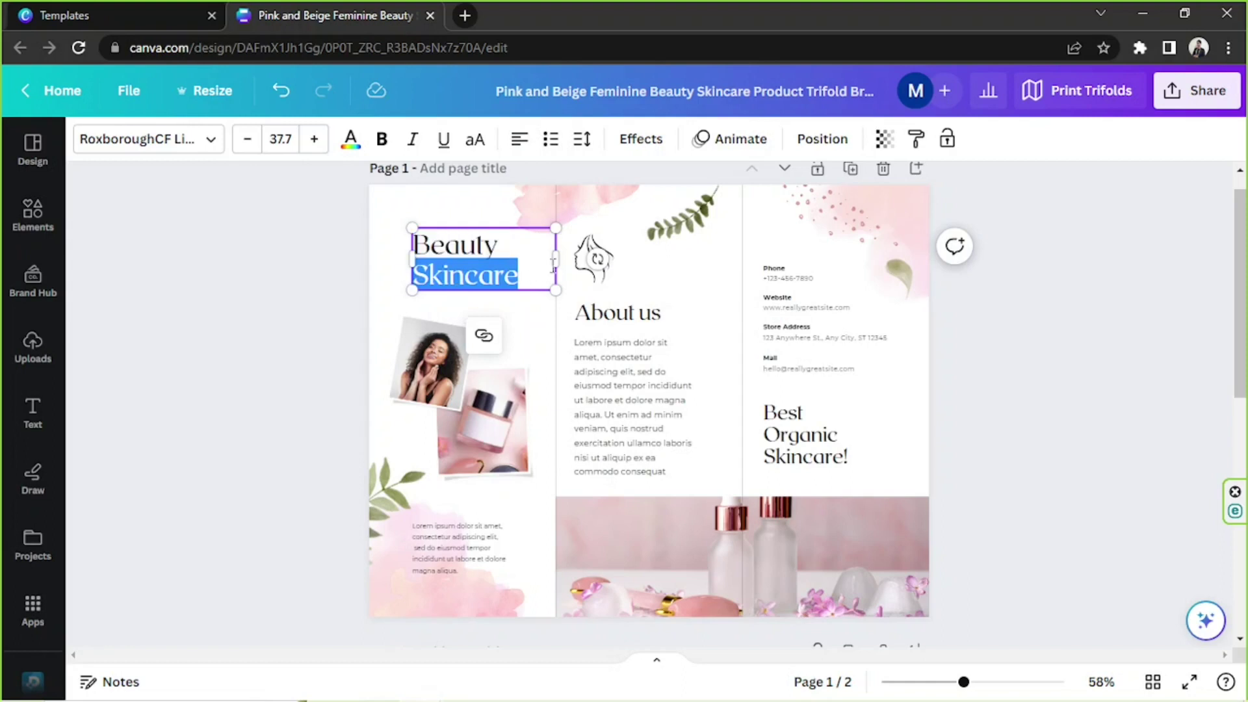
{"action": "left_click", "coordinate": [512, 251]}
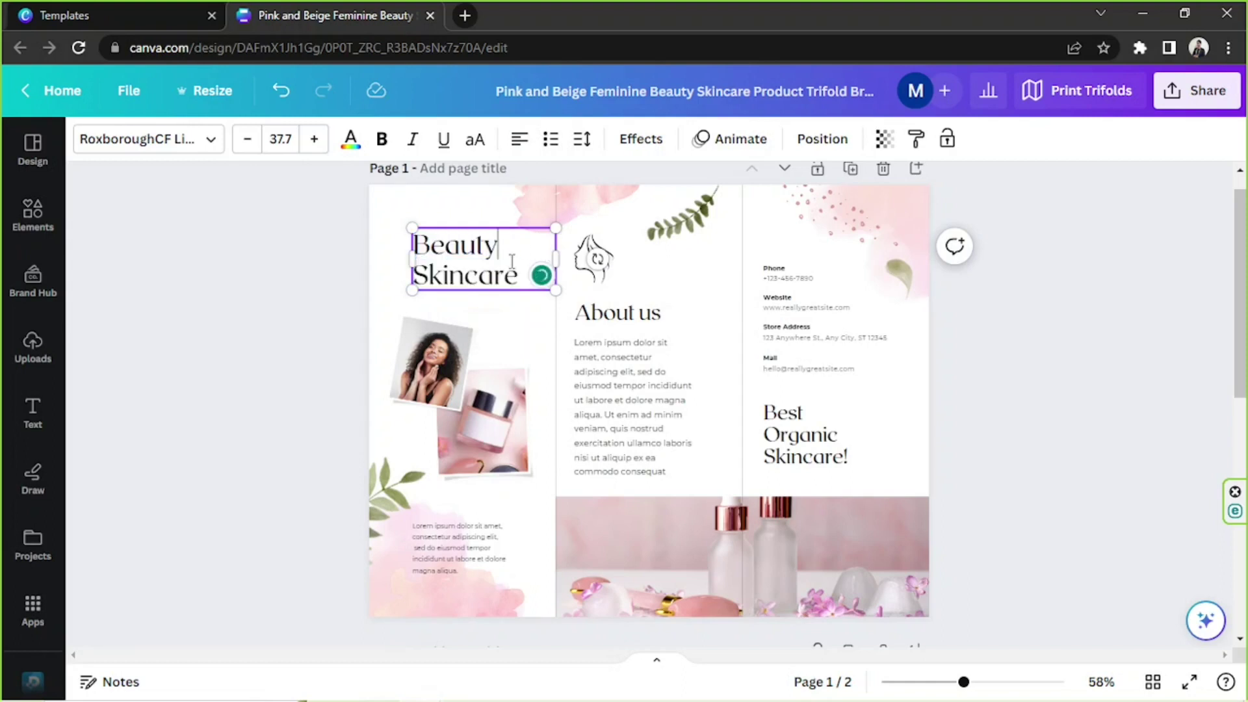
{"action": "key", "text": "ctrl+a"}
{"action": "type", "text": "Beauty"}
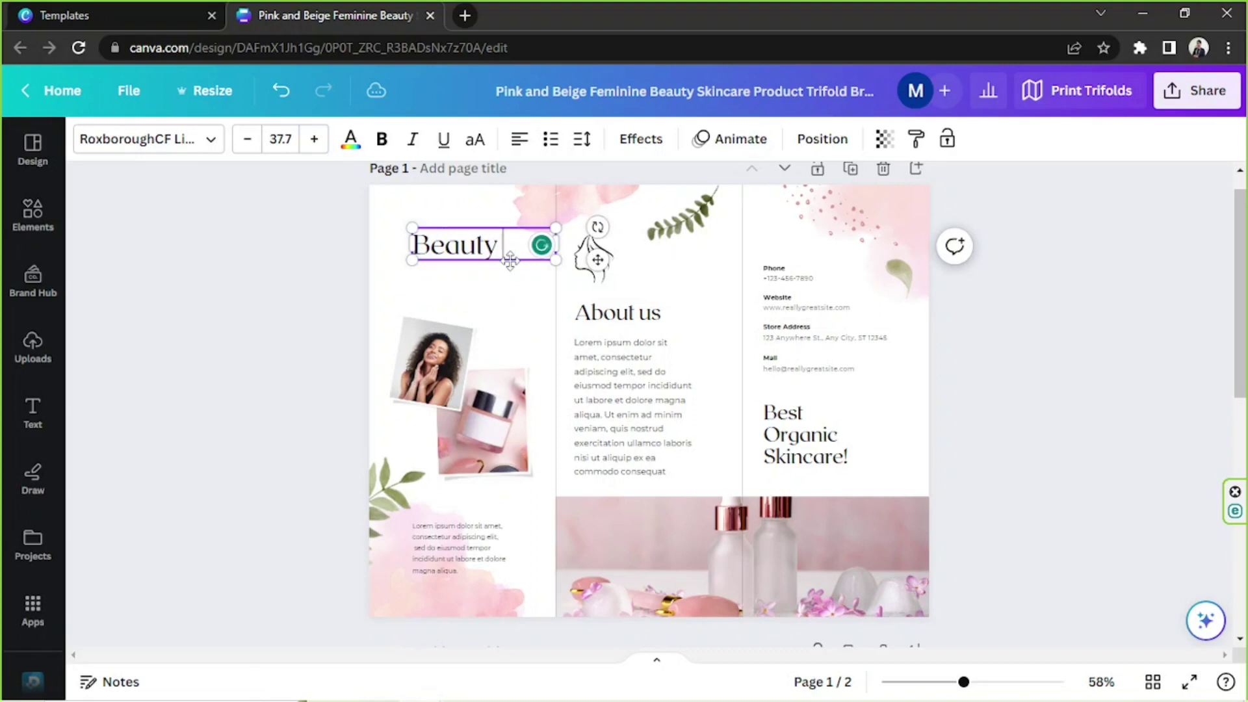
{"action": "key", "text": "Return"}
{"action": "type", "text": "Sc"}
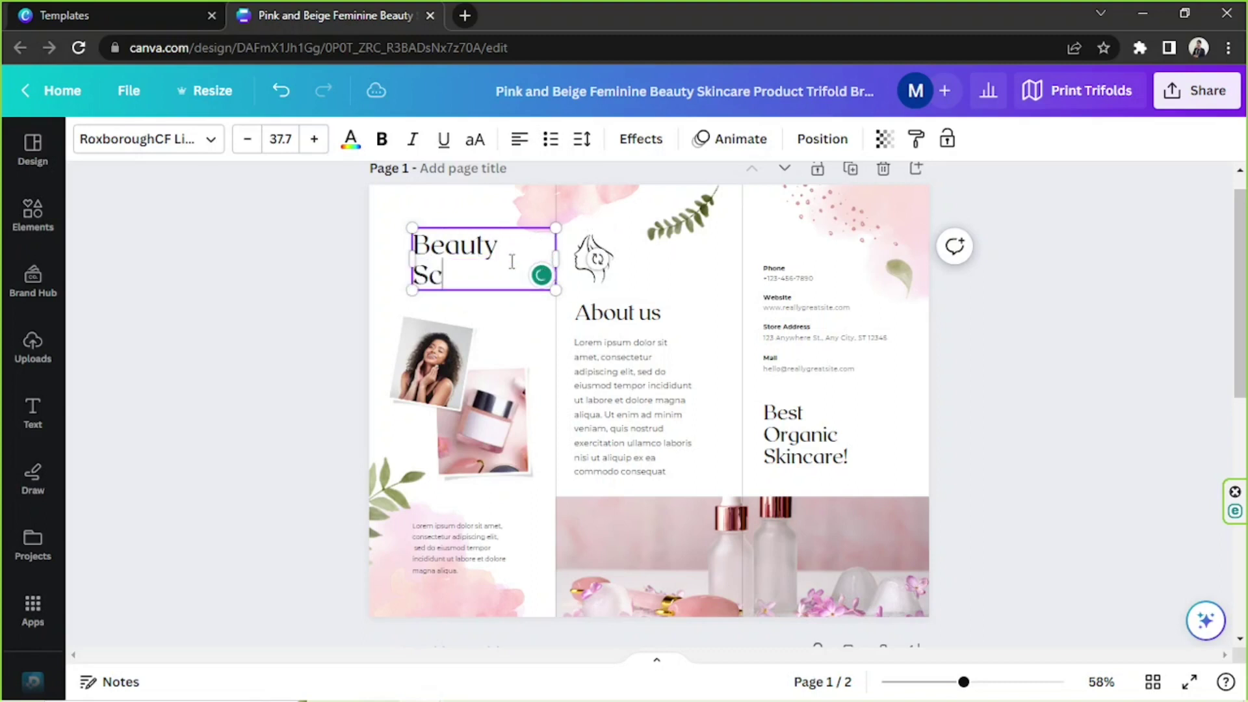
{"action": "type", "text": "cre"}
{"action": "key", "text": "BackSpace"}
{"action": "key", "text": "BackSpace"}
{"action": "key", "text": "BackSpace"}
{"action": "key", "text": "BackSpace"}
{"action": "key", "text": "BackSpace"}
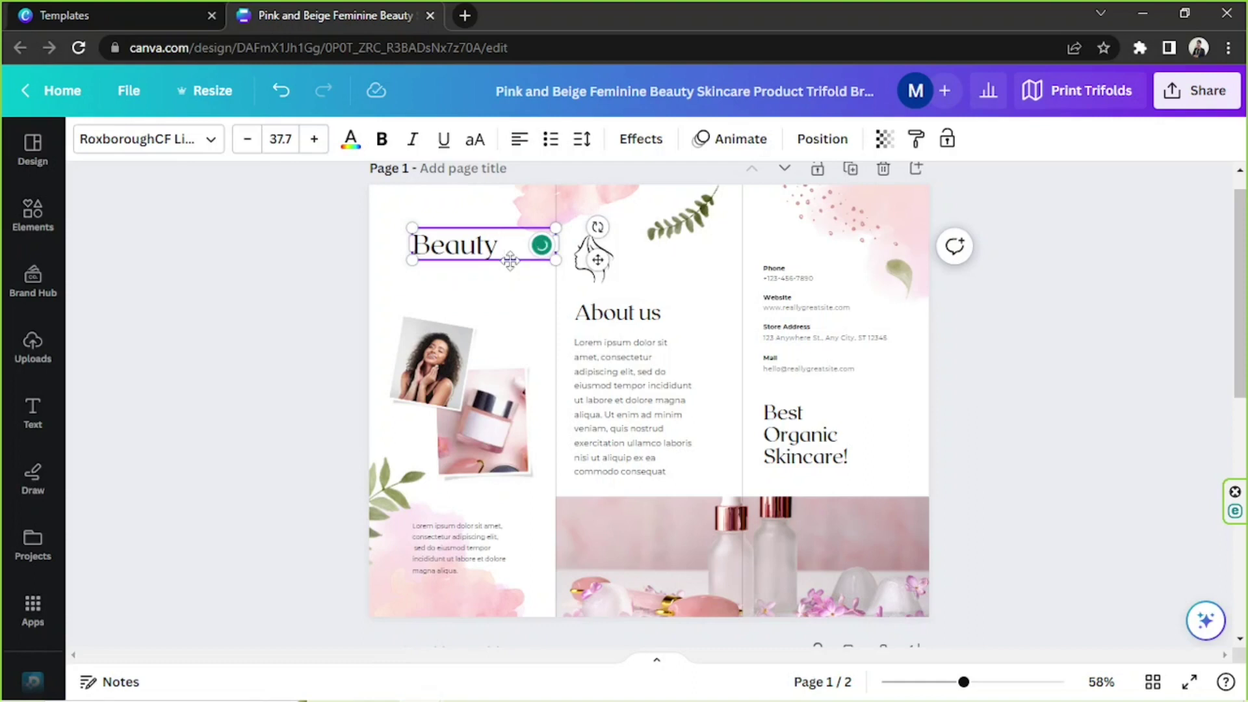
Step: Move the Beauty heading up toward the page's top-left
{"action": "left_click", "coordinate": [509, 318]}
{"action": "left_click", "coordinate": [455, 247]}
{"action": "left_click_drag", "start_coordinate": [438, 247], "coordinate": [420, 230]}
{"action": "key", "text": "Escape"}
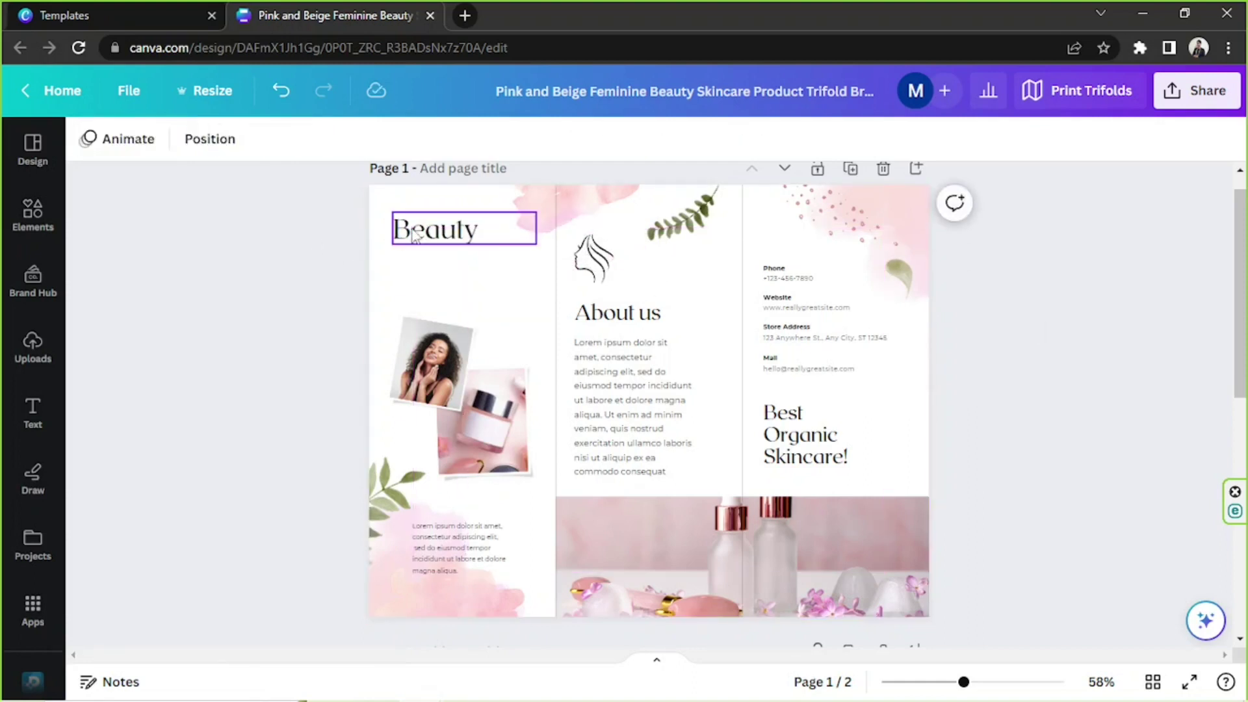
Step: Duplicate the Beauty heading below itself and type 'Secret' over the copy
{"action": "left_click", "coordinate": [423, 232]}
{"action": "left_click", "coordinate": [351, 267]}
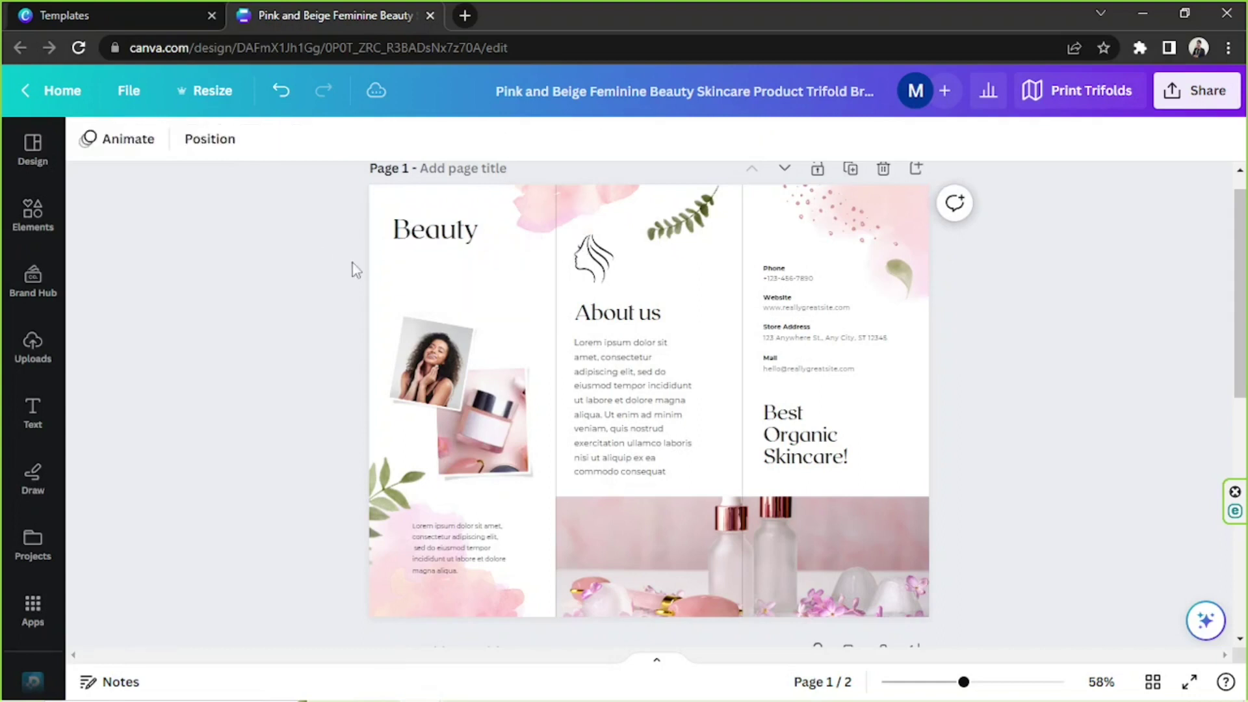
{"action": "left_click", "coordinate": [435, 233]}
{"action": "left_click", "coordinate": [445, 293]}
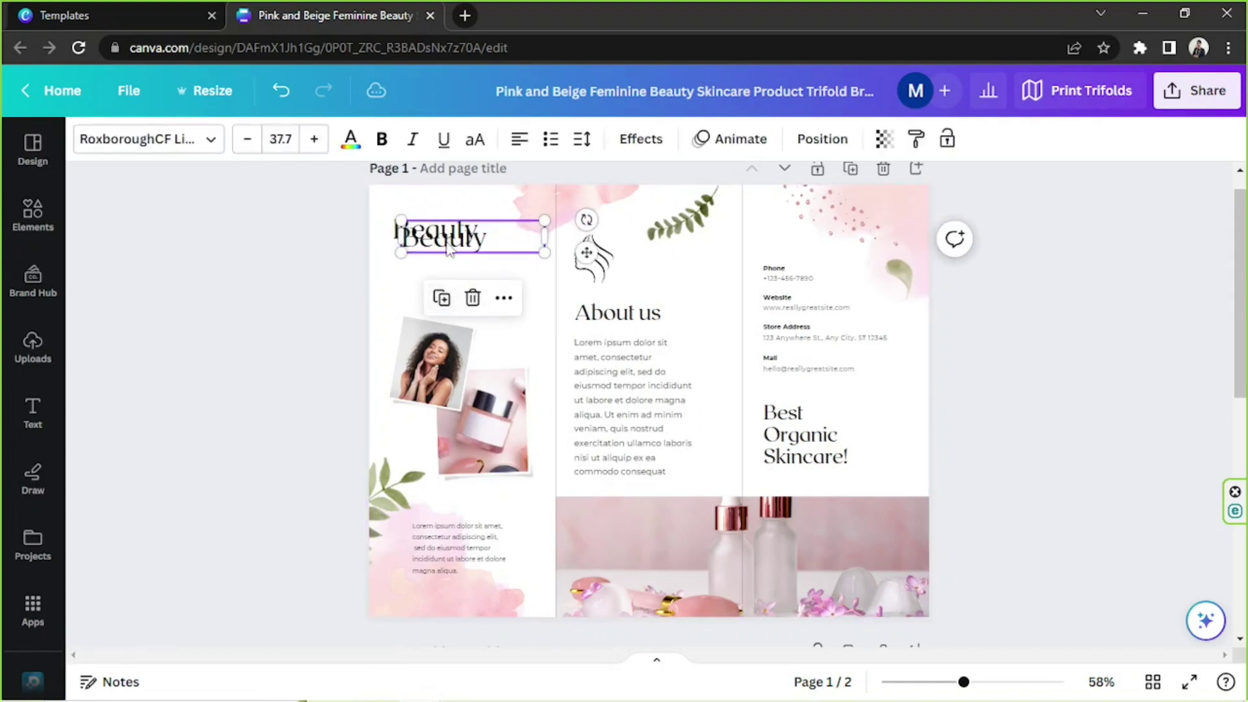
{"action": "left_click_drag", "start_coordinate": [442, 236], "coordinate": [439, 272]}
{"action": "double_click", "coordinate": [440, 271]}
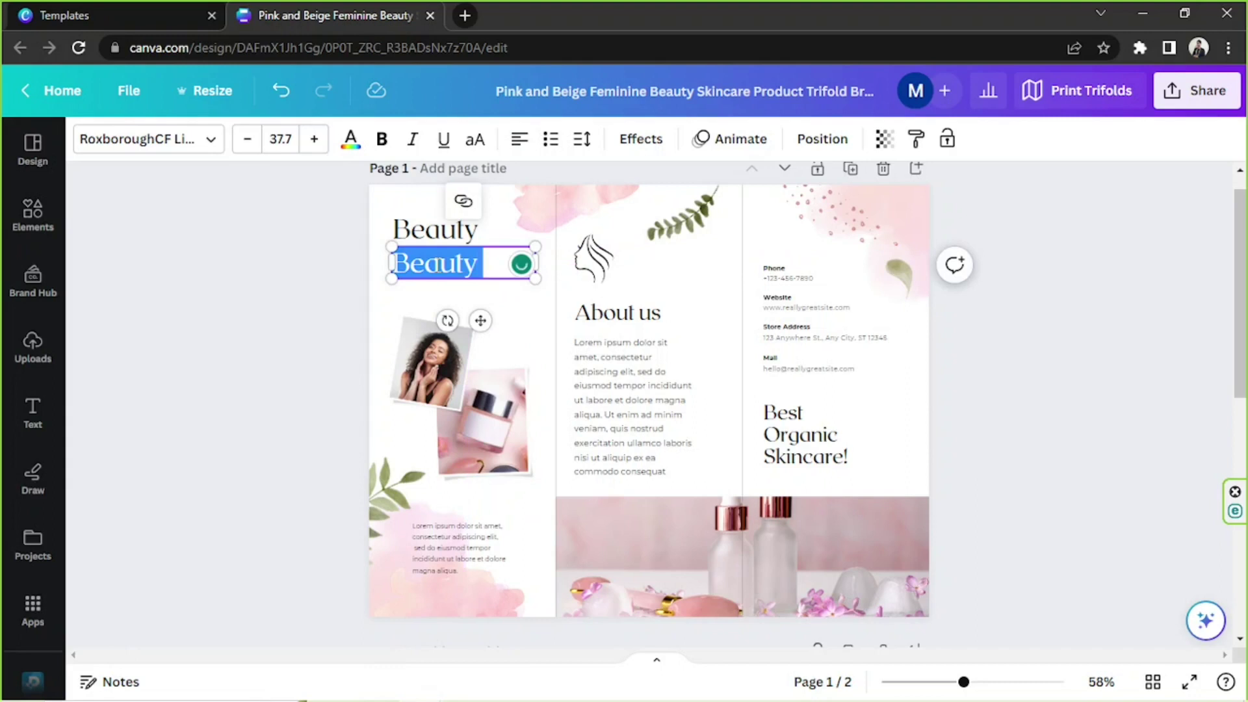
{"action": "type", "text": "Secret"}
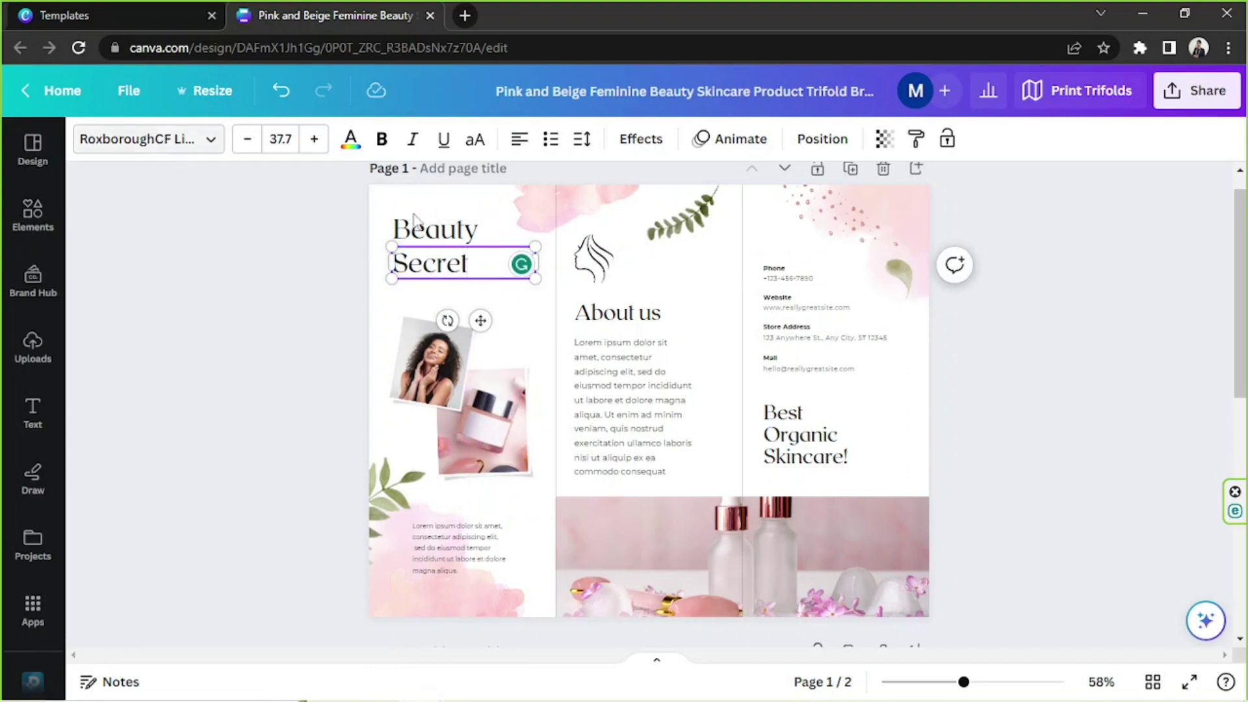
Step: Try Handwriting fonts such as Rumba, Brittany and Holiday, then apply Gistesy to Secret
{"action": "left_click", "coordinate": [177, 140]}
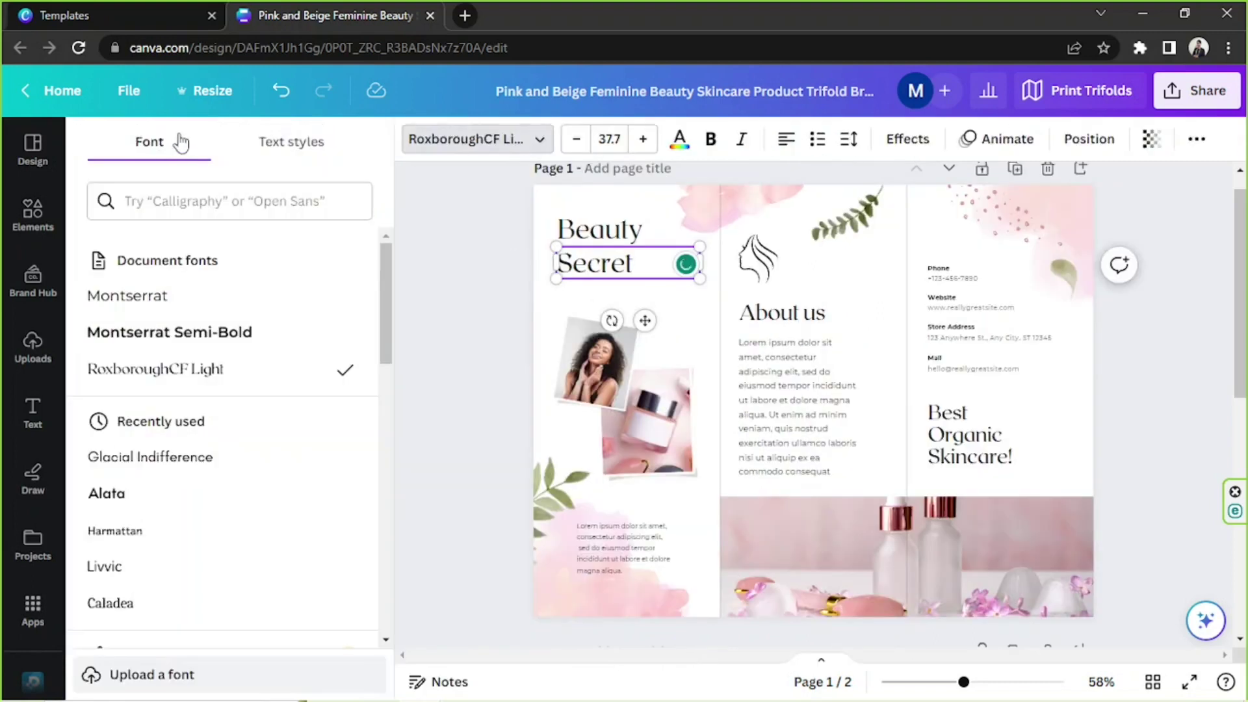
{"action": "scroll", "coordinate": [263, 246], "scroll_direction": "down", "scroll_amount": 3}
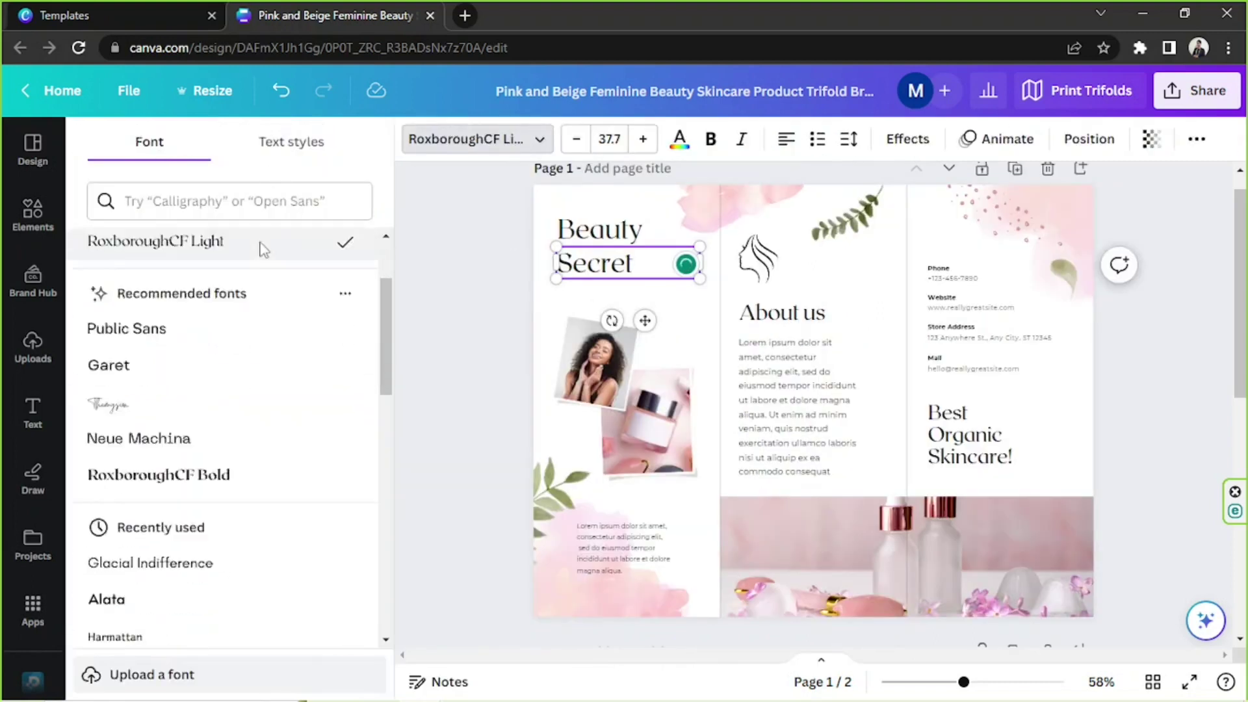
{"action": "left_click", "coordinate": [210, 199]}
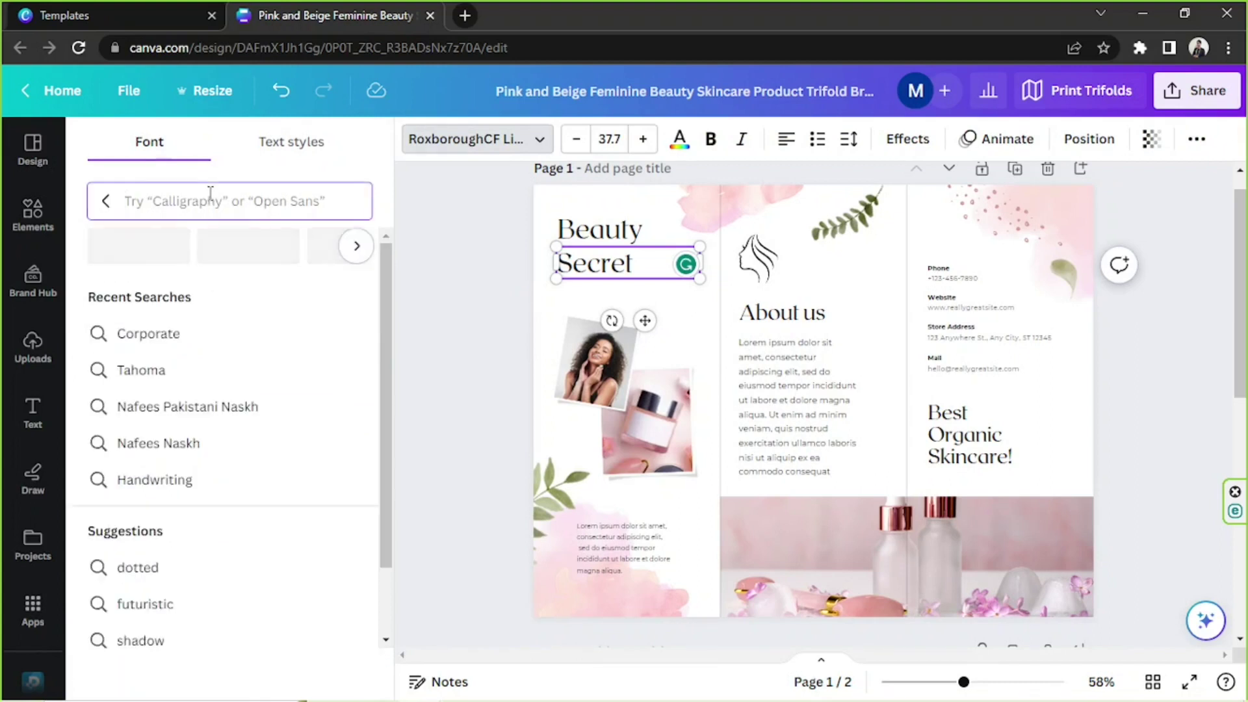
{"action": "left_click", "coordinate": [138, 247]}
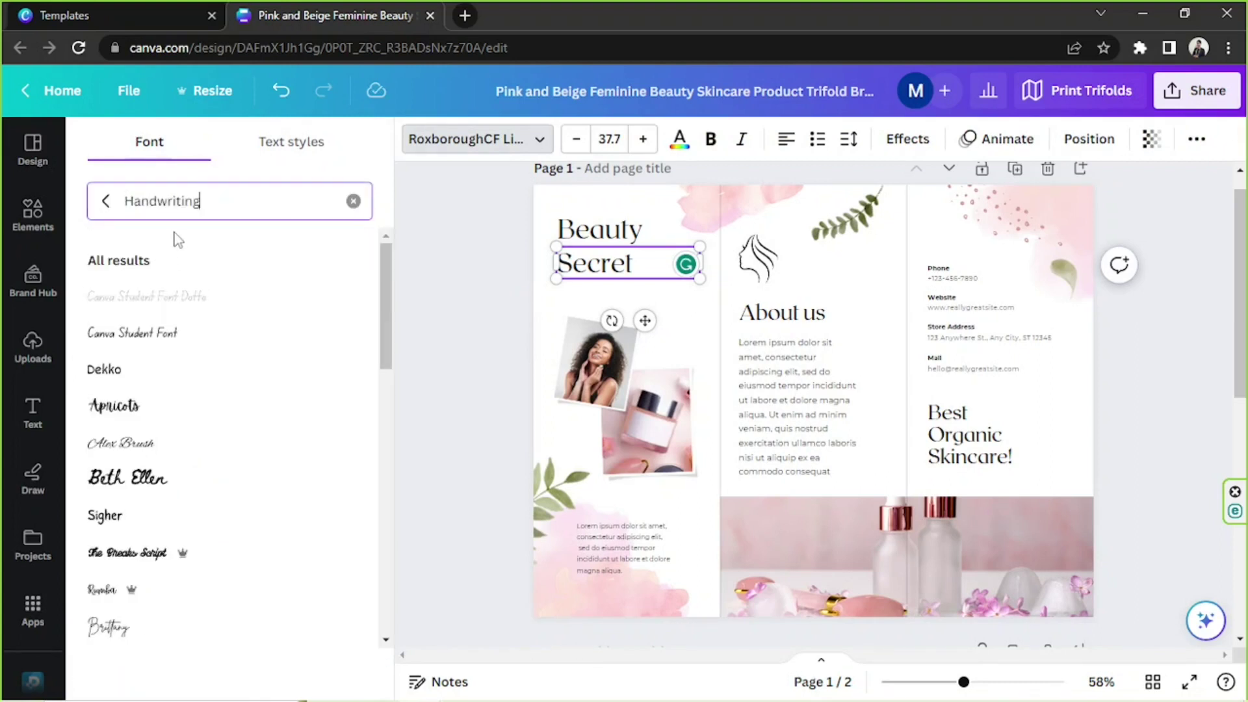
{"action": "scroll", "coordinate": [191, 325], "scroll_direction": "down", "scroll_amount": 3}
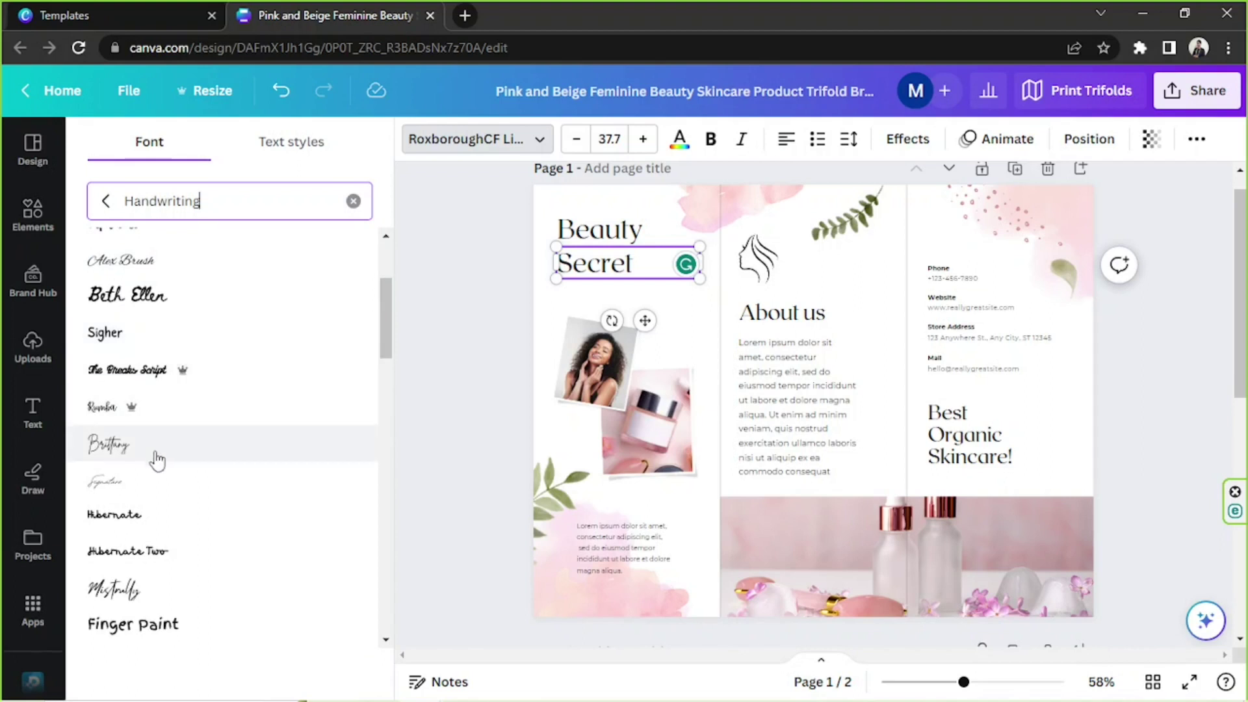
{"action": "left_click", "coordinate": [168, 419]}
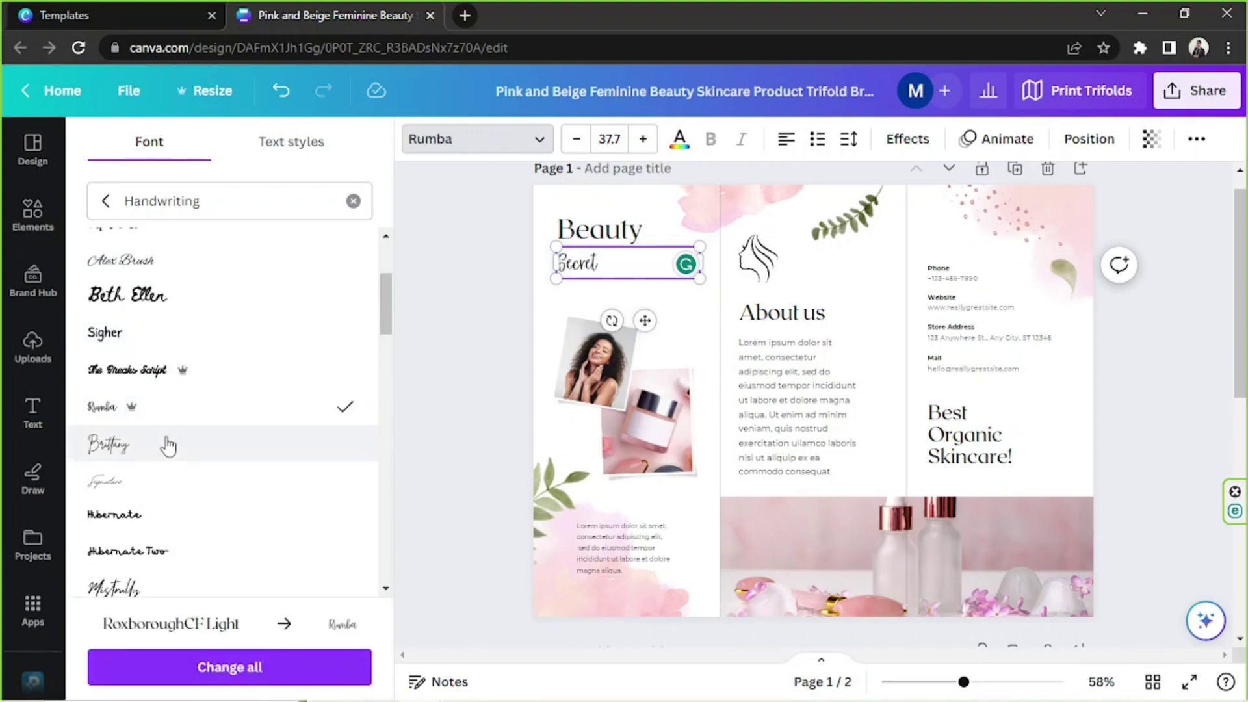
{"action": "left_click", "coordinate": [168, 446]}
{"action": "scroll", "coordinate": [277, 410], "scroll_direction": "down", "scroll_amount": 4}
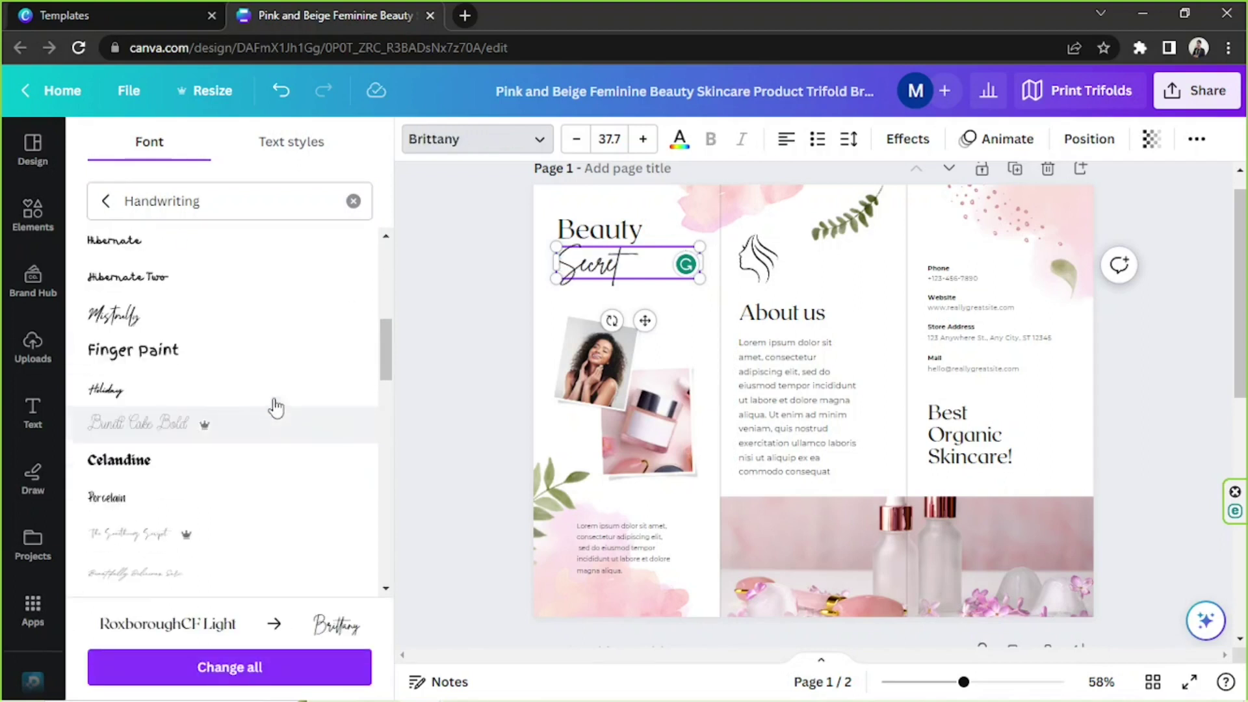
{"action": "left_click", "coordinate": [273, 390]}
{"action": "scroll", "coordinate": [279, 334], "scroll_direction": "down", "scroll_amount": 1}
{"action": "scroll", "coordinate": [209, 299], "scroll_direction": "down", "scroll_amount": 5}
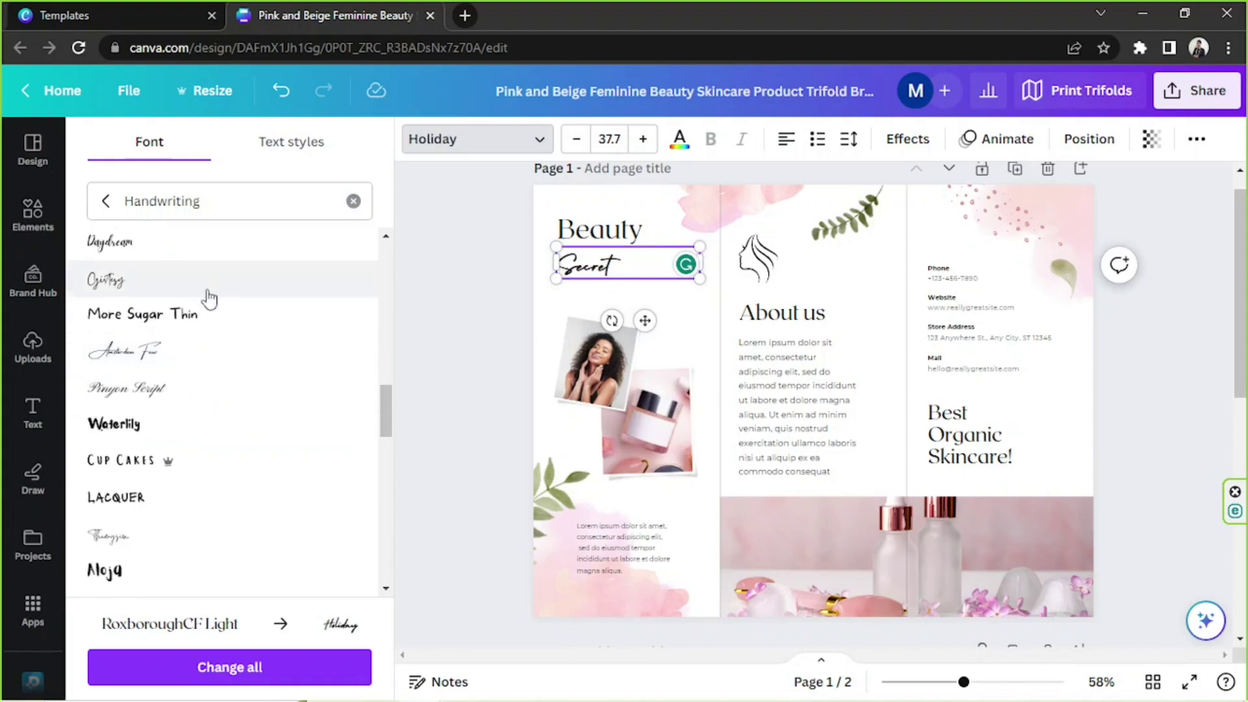
{"action": "left_click", "coordinate": [209, 298]}
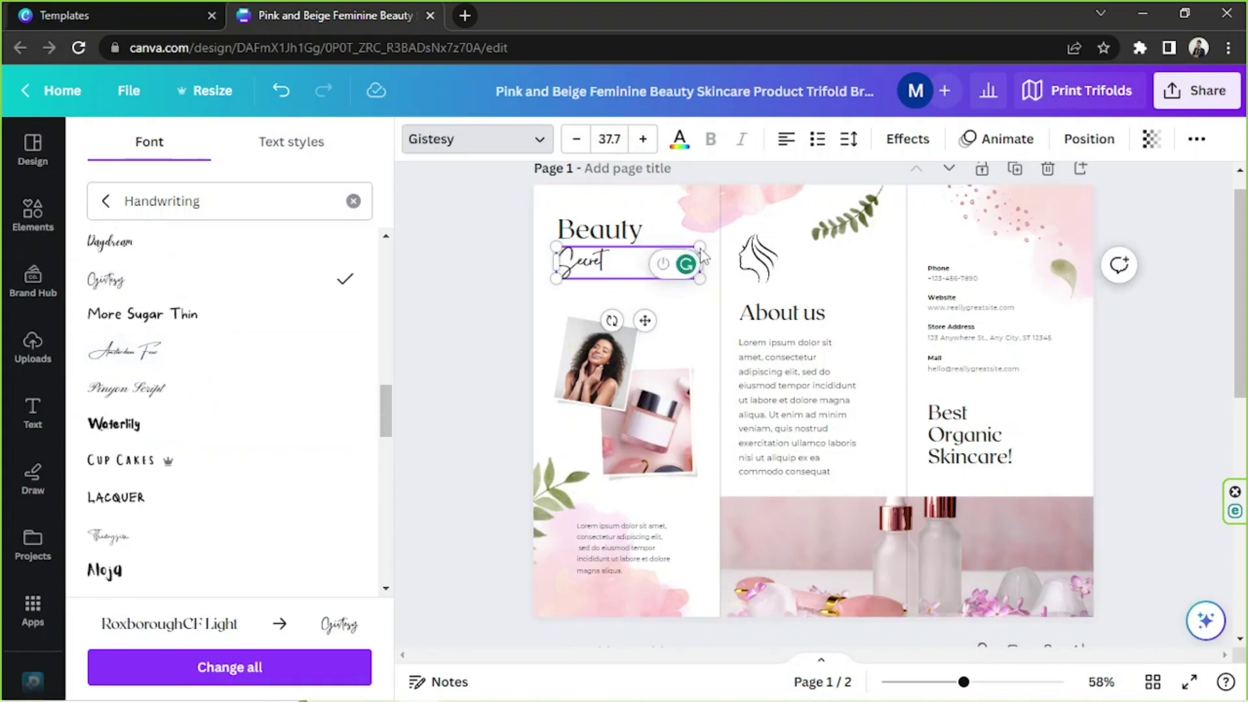
Step: Enlarge Secret to size 74.3 and place it beneath Beauty
{"action": "left_click_drag", "start_coordinate": [700, 248], "coordinate": [840, 216]}
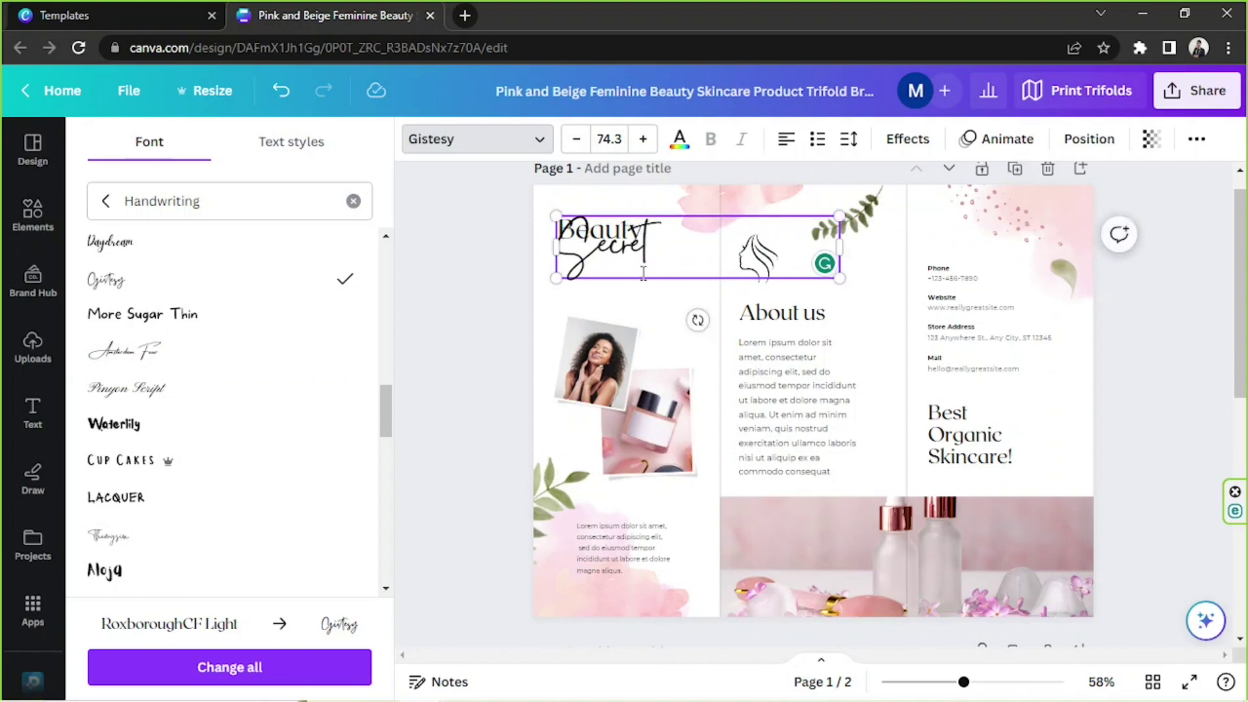
{"action": "left_click_drag", "start_coordinate": [637, 274], "coordinate": [677, 306]}
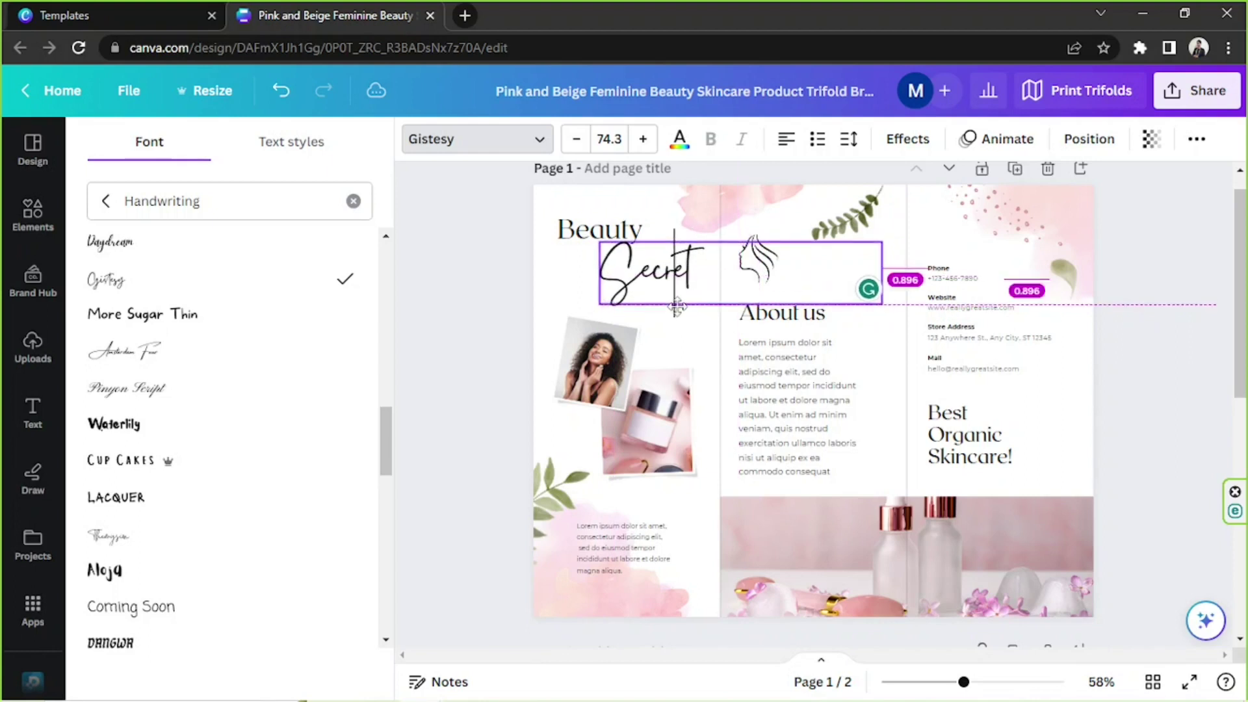
{"action": "left_click", "coordinate": [1154, 344]}
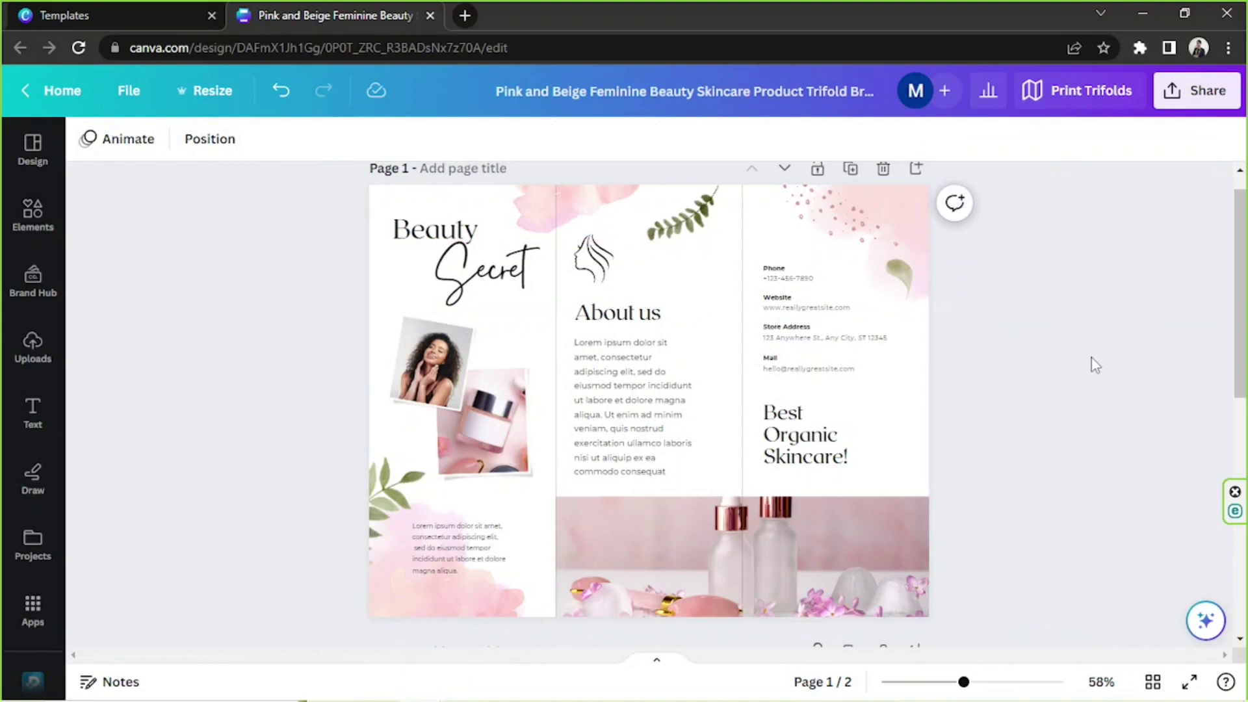
Step: Select Secret and try maroon and pink text colours from the Photo colors
{"action": "left_click", "coordinate": [452, 229]}
{"action": "left_click", "coordinate": [965, 389]}
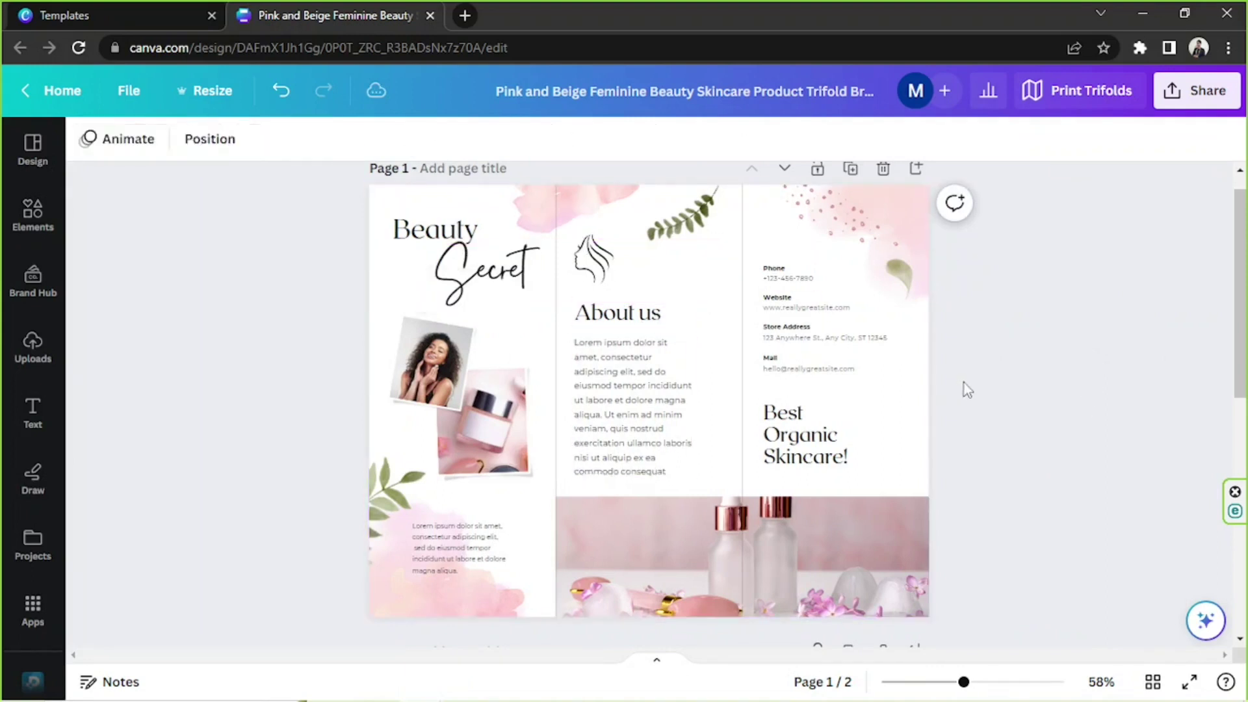
{"action": "left_click", "coordinate": [513, 265]}
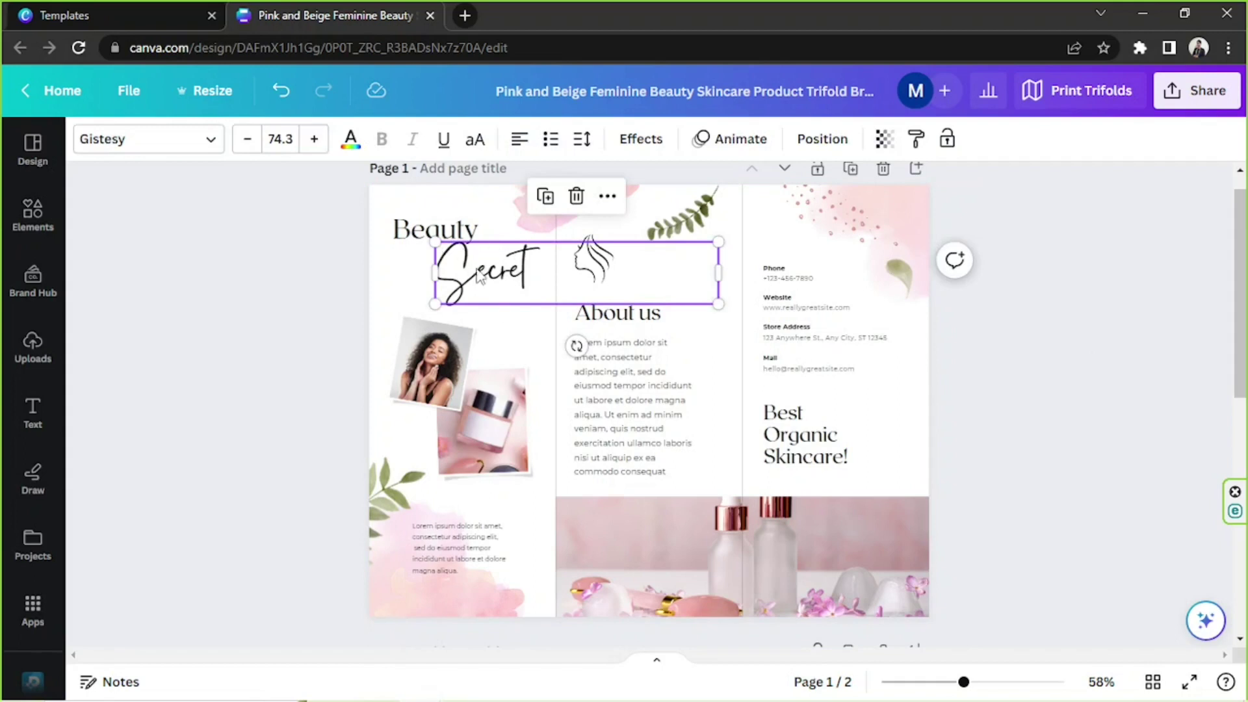
{"action": "left_click", "coordinate": [353, 142]}
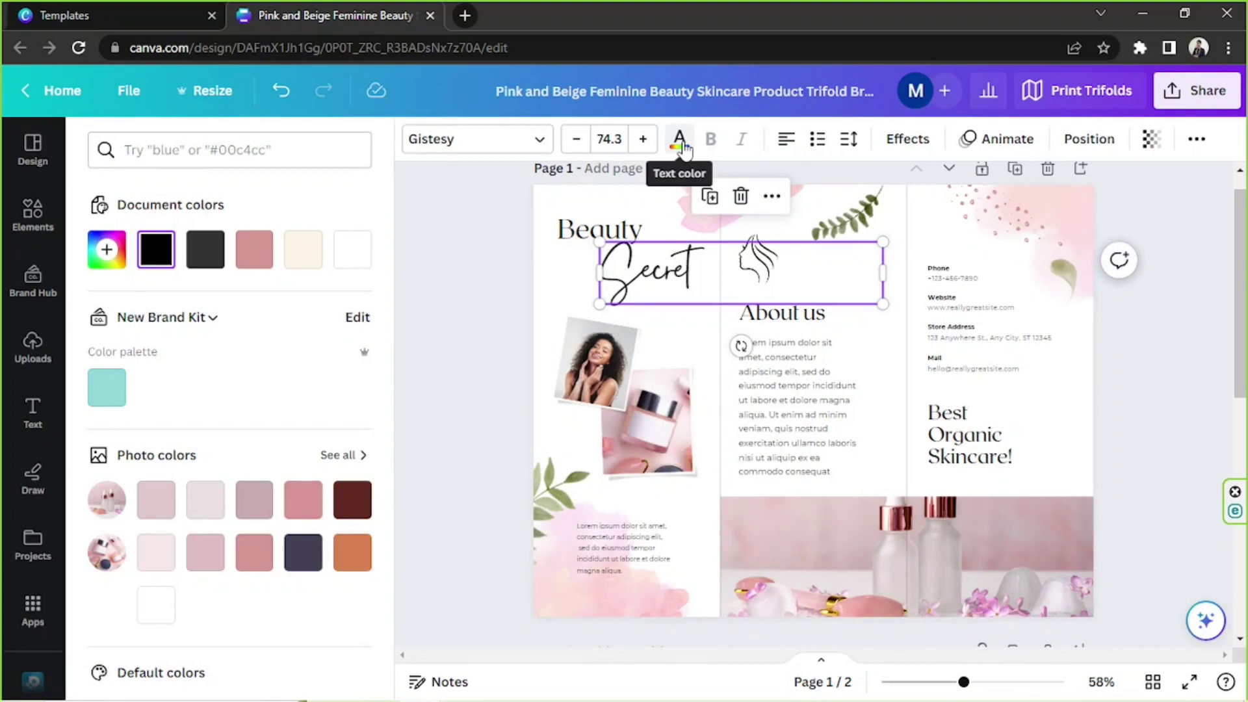
{"action": "left_click", "coordinate": [354, 501]}
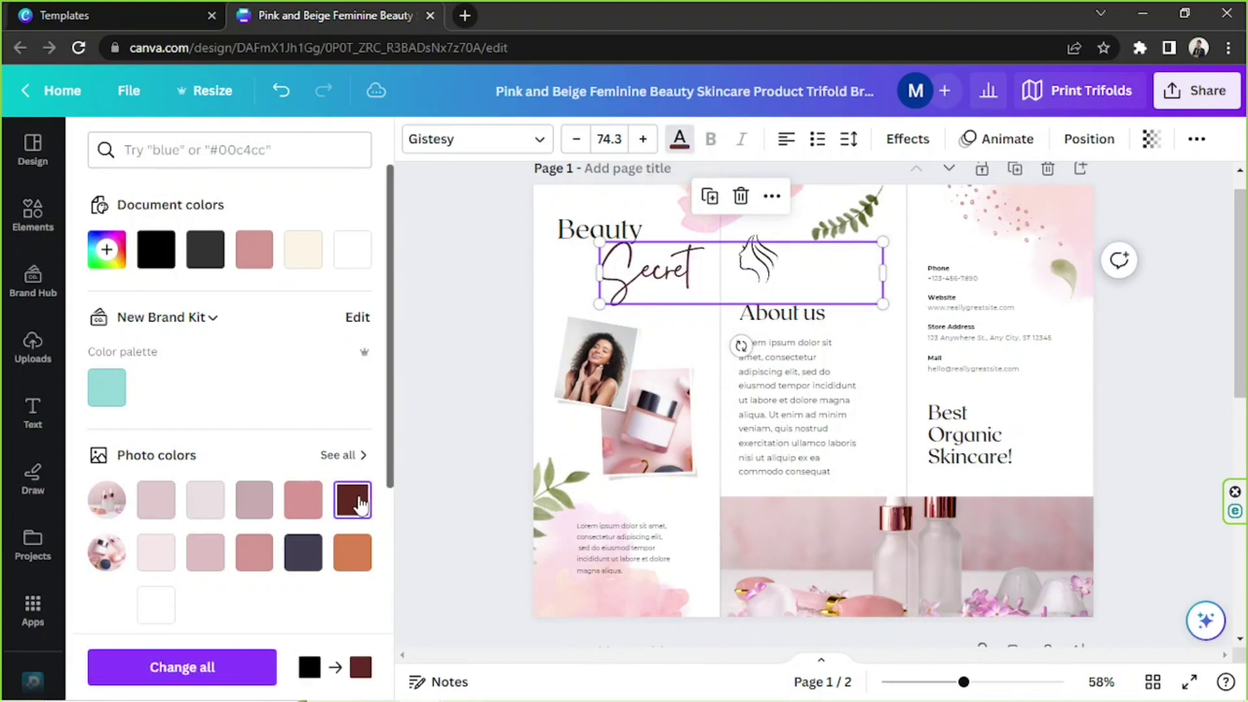
{"action": "left_click", "coordinate": [244, 553]}
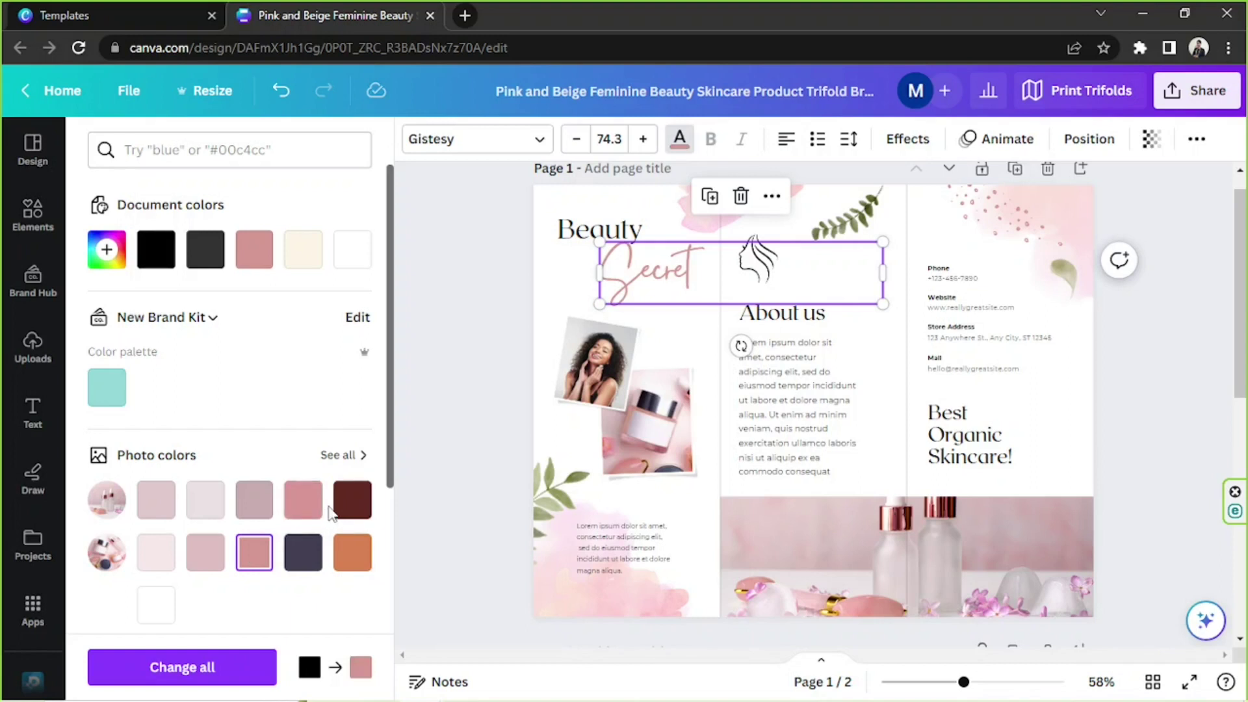
{"action": "left_click", "coordinate": [205, 552]}
Step: Compare mauve, deeper pink and maroon, then settle on the dusty pink for Secret
{"action": "left_click", "coordinate": [254, 499]}
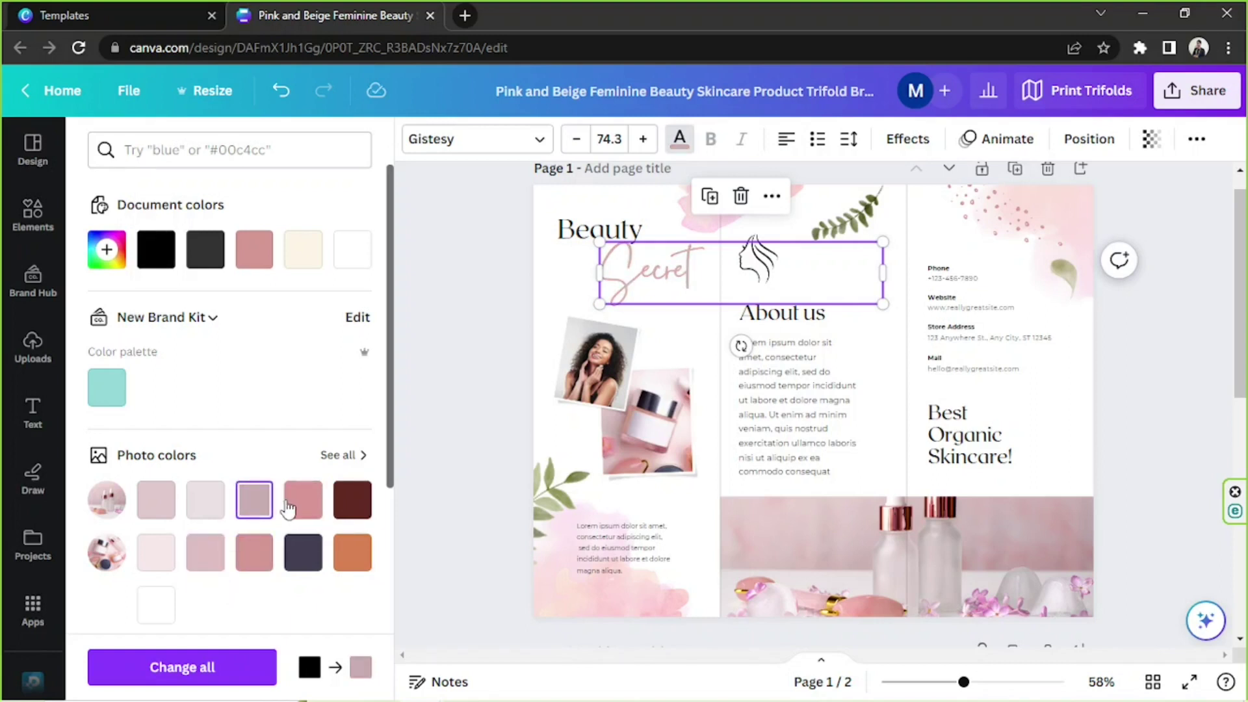
{"action": "left_click", "coordinate": [303, 499]}
{"action": "left_click", "coordinate": [358, 500]}
{"action": "left_click", "coordinate": [321, 502]}
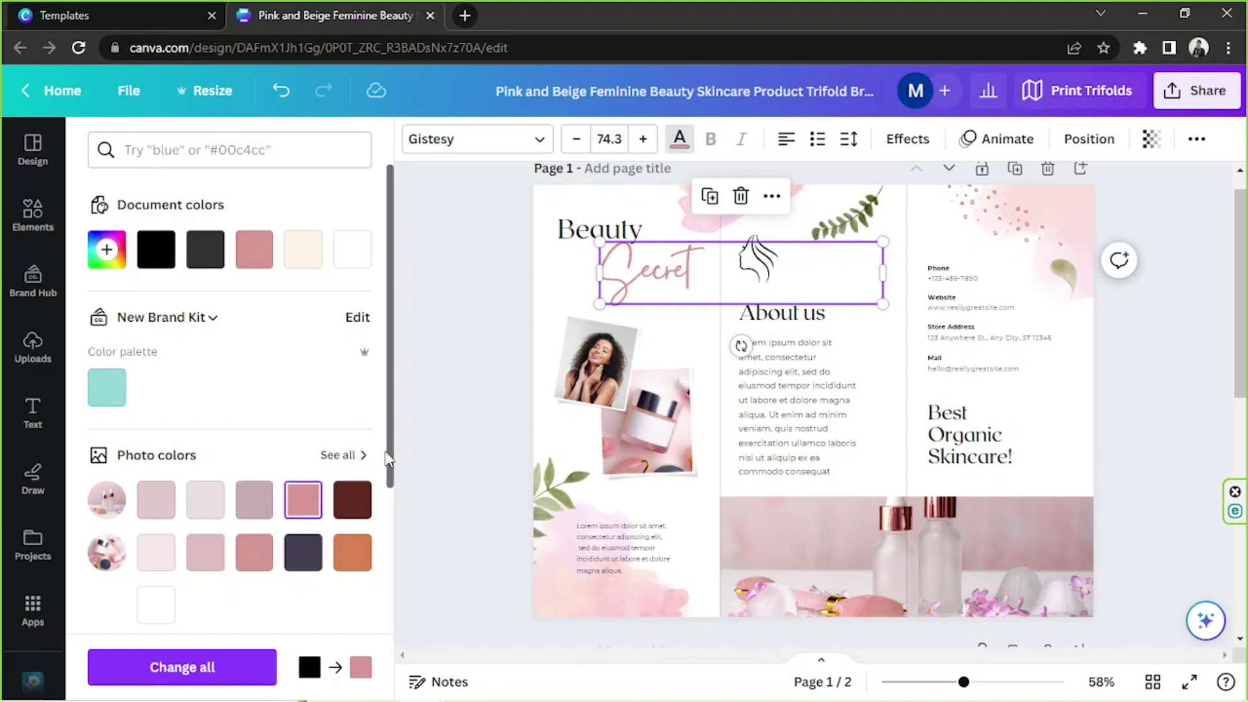
{"action": "left_click", "coordinate": [431, 401]}
{"action": "left_click", "coordinate": [261, 359]}
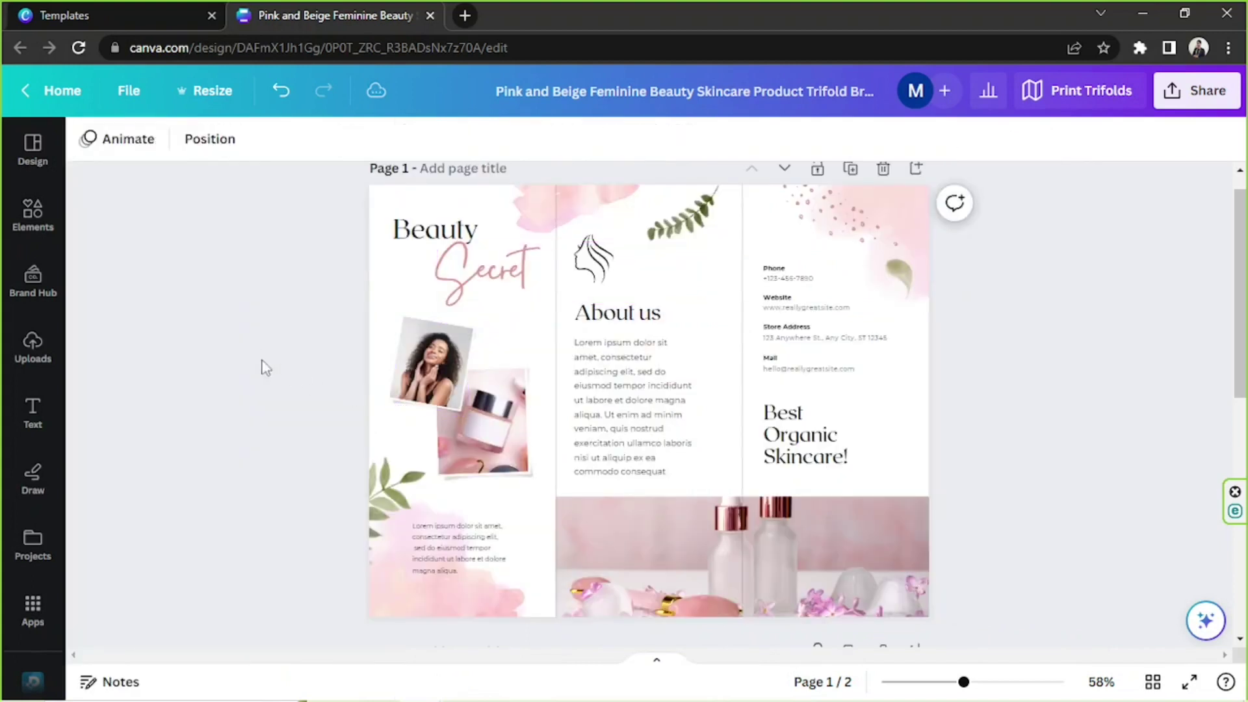
{"action": "left_click", "coordinate": [489, 276]}
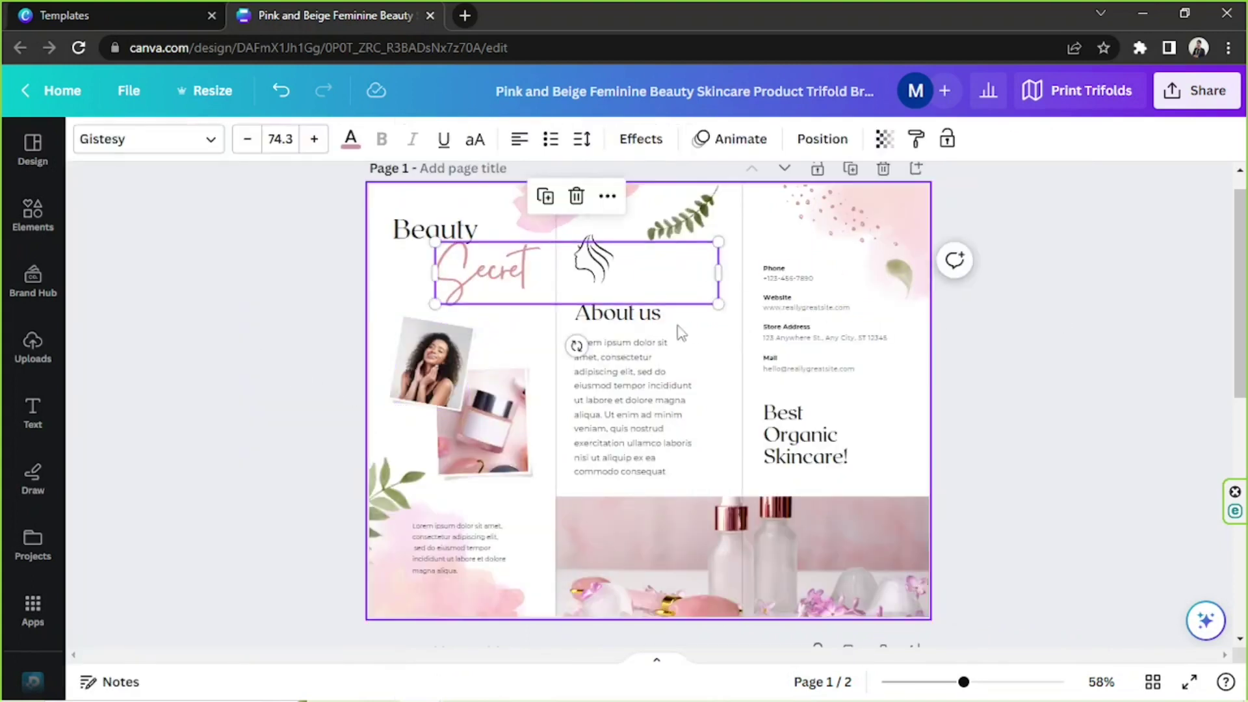
{"action": "scroll", "coordinate": [650, 338], "scroll_direction": "up", "scroll_amount": 1}
Step: Try Shadow, Lift, Hollow, Splice, Outline, Echo, Glitch, Neon and Background effects on Beauty
{"action": "left_click", "coordinate": [424, 261]}
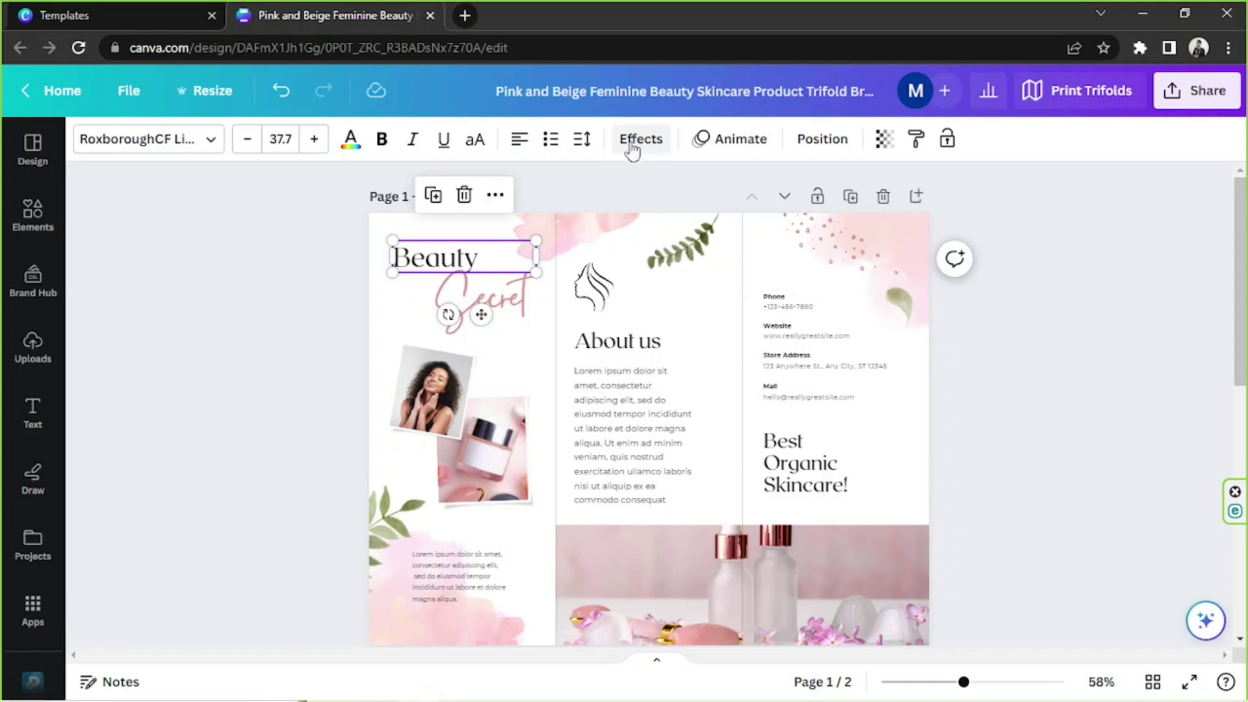
{"action": "left_click", "coordinate": [652, 145]}
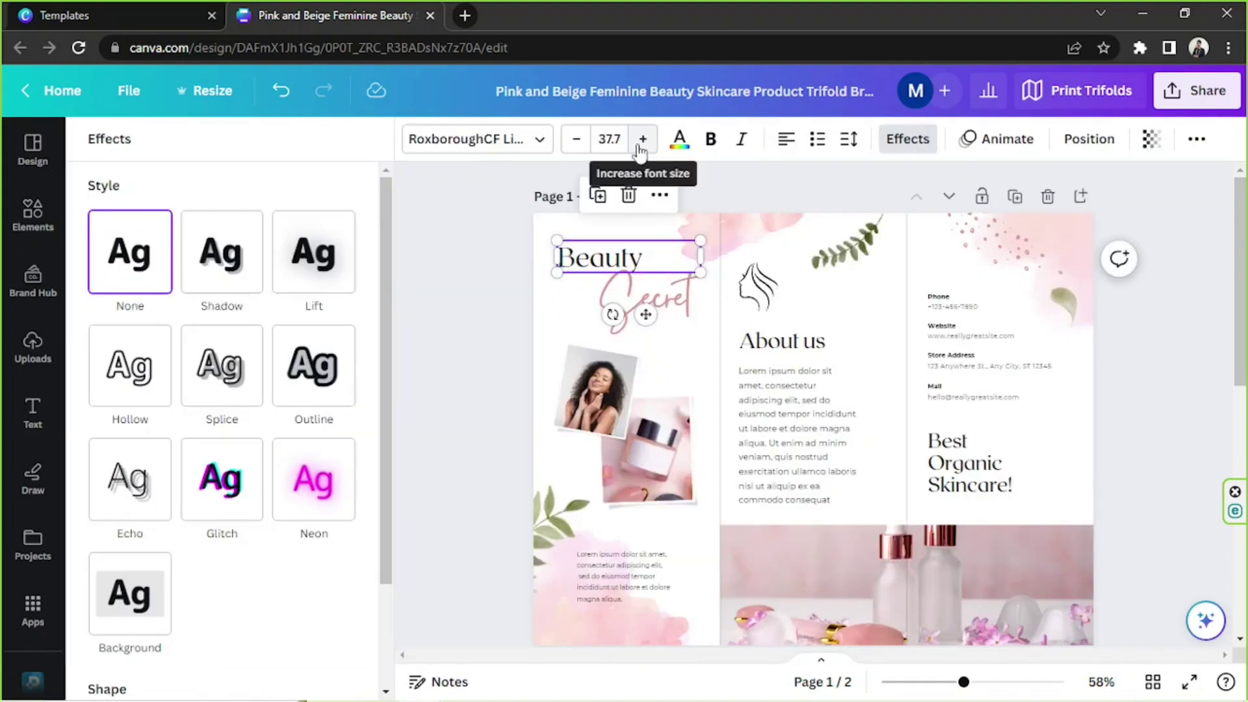
{"action": "left_click", "coordinate": [245, 273]}
{"action": "left_click", "coordinate": [313, 251]}
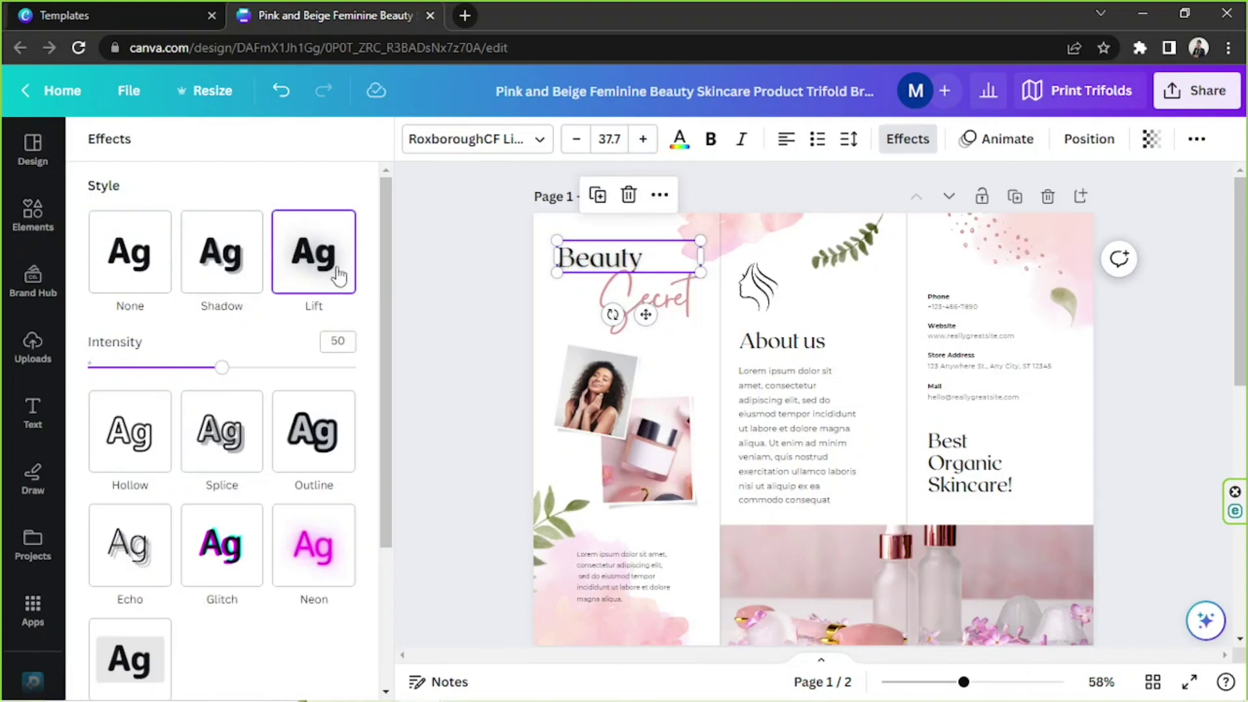
{"action": "left_click", "coordinate": [130, 425]}
{"action": "left_click", "coordinate": [217, 383]}
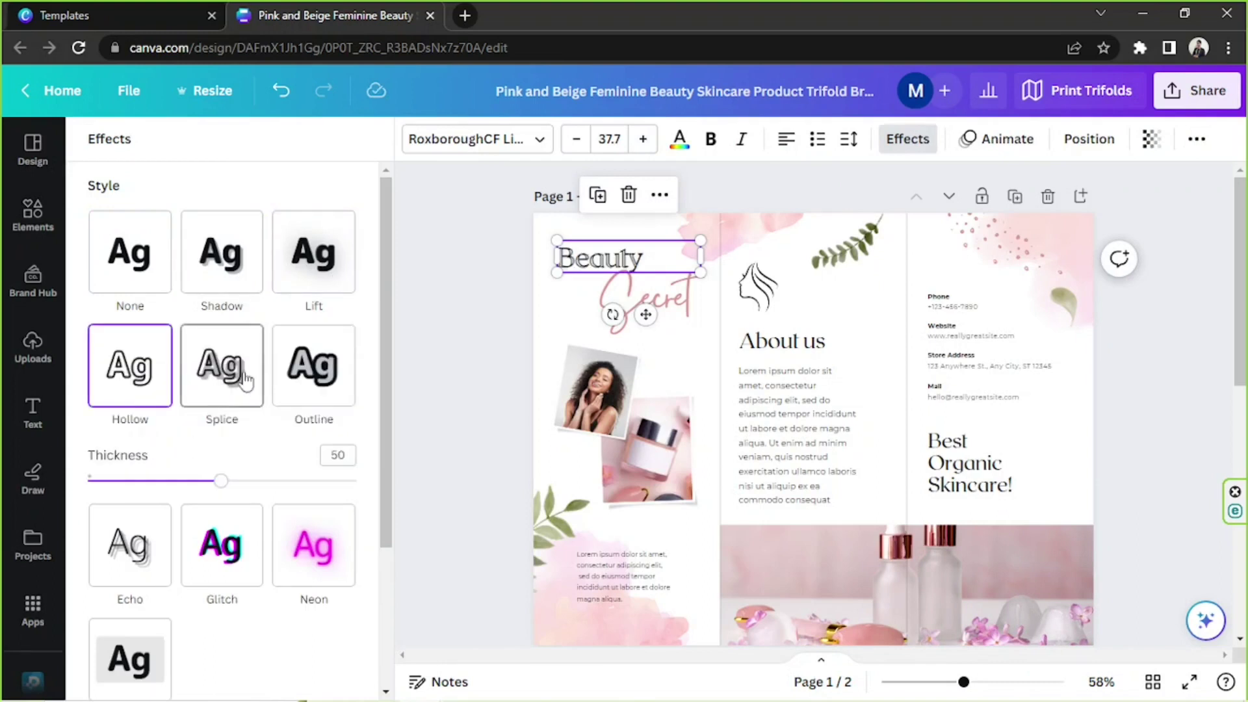
{"action": "left_click", "coordinate": [290, 367]}
{"action": "scroll", "coordinate": [290, 370], "scroll_direction": "down", "scroll_amount": 2}
{"action": "left_click", "coordinate": [158, 488]}
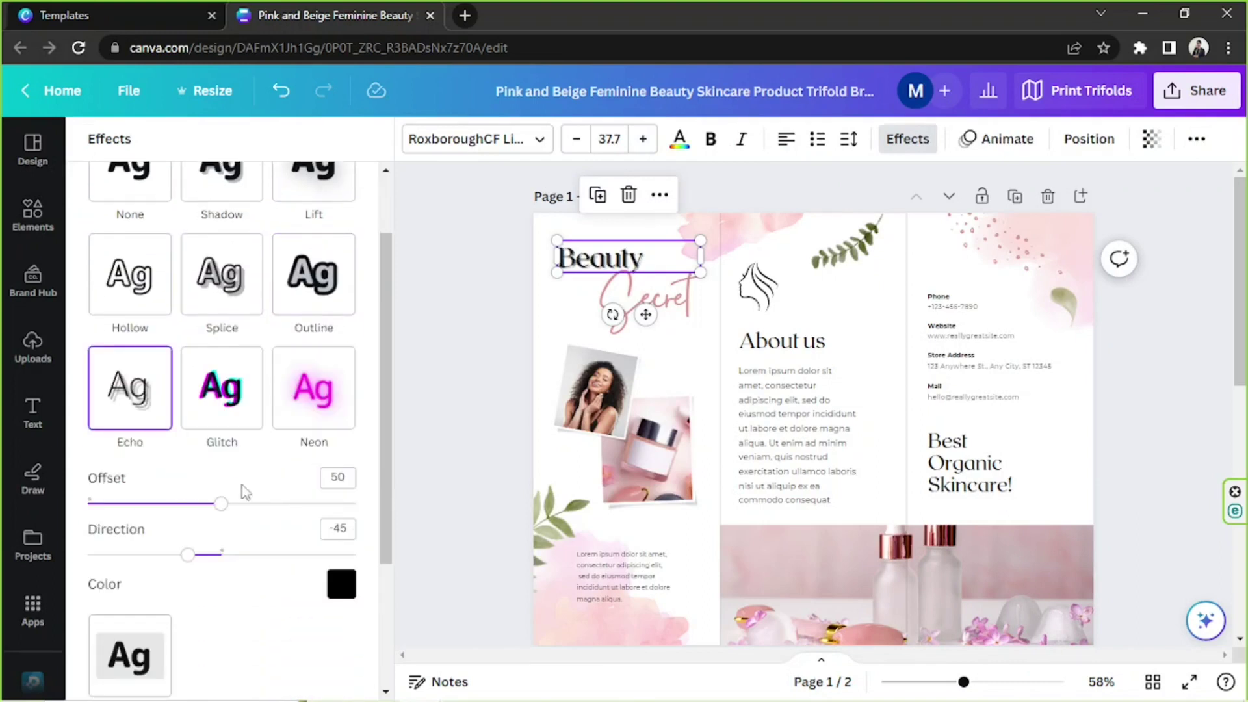
{"action": "left_click", "coordinate": [221, 388]}
{"action": "left_click", "coordinate": [313, 388]}
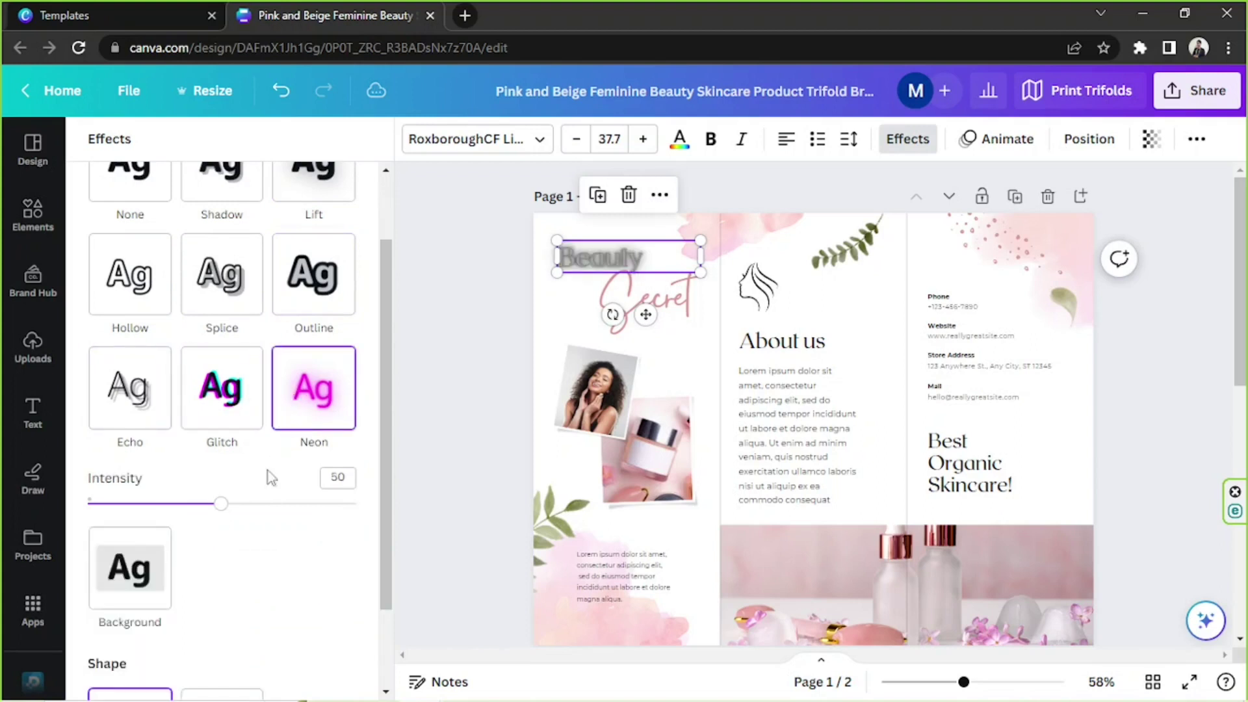
{"action": "left_click", "coordinate": [159, 599]}
Step: Curve the Beauty text, then reverse the curve direction
{"action": "scroll", "coordinate": [235, 441], "scroll_direction": "down", "scroll_amount": 2}
{"action": "scroll", "coordinate": [235, 441], "scroll_direction": "down", "scroll_amount": 2}
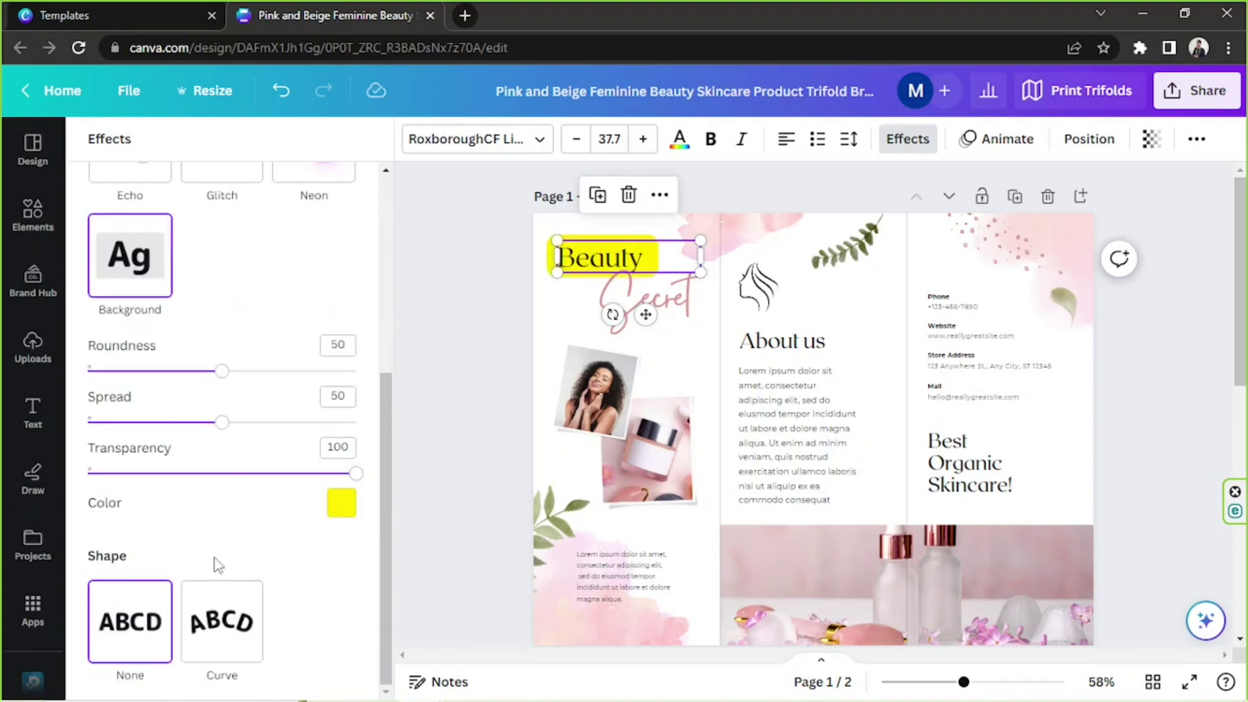
{"action": "left_click", "coordinate": [231, 620]}
{"action": "scroll", "coordinate": [260, 499], "scroll_direction": "down", "scroll_amount": 1}
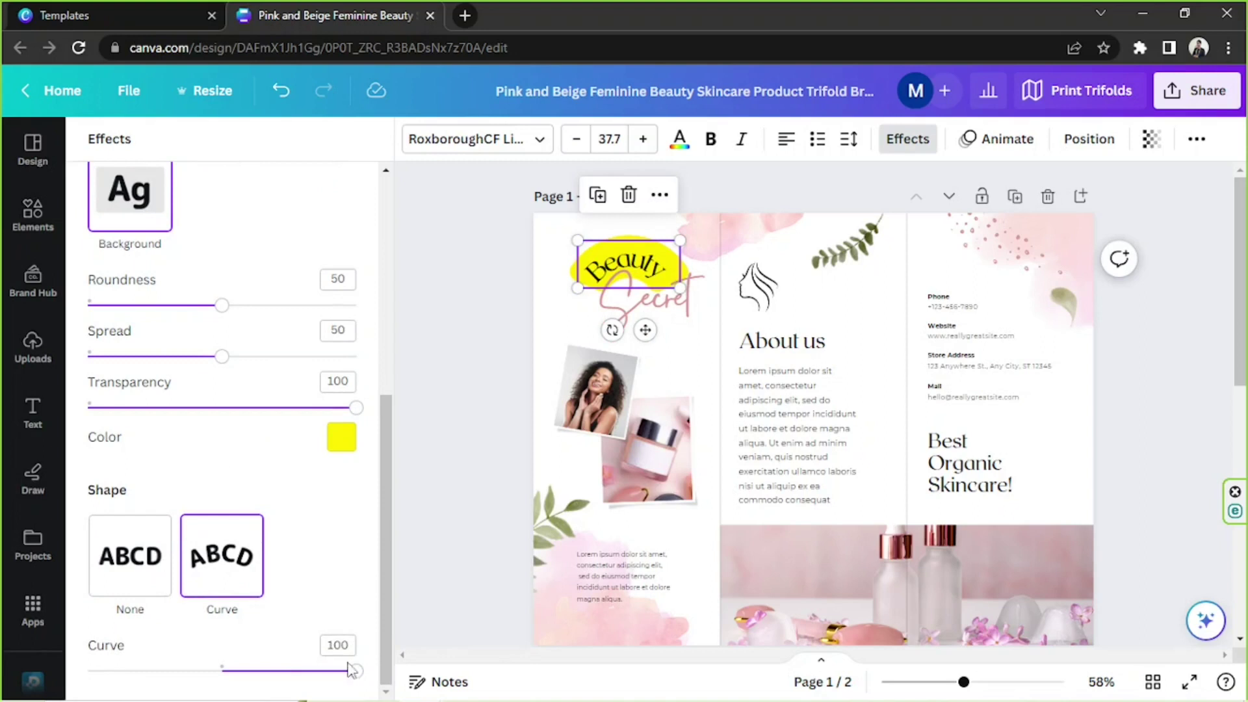
{"action": "left_click_drag", "start_coordinate": [351, 669], "coordinate": [241, 670]}
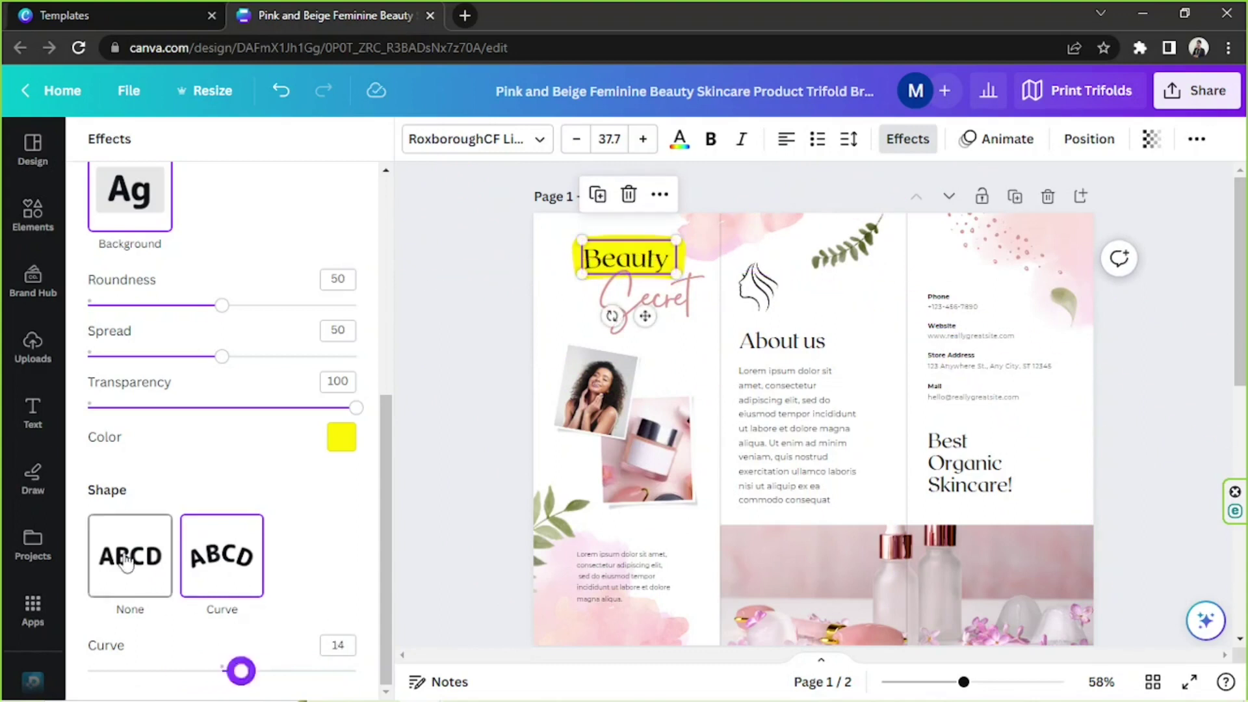
Step: Set Beauty's Shape and Style to None and nudge it slightly up and left
{"action": "left_click", "coordinate": [126, 562]}
{"action": "scroll", "coordinate": [175, 423], "scroll_direction": "up", "scroll_amount": 5}
{"action": "left_click", "coordinate": [130, 254]}
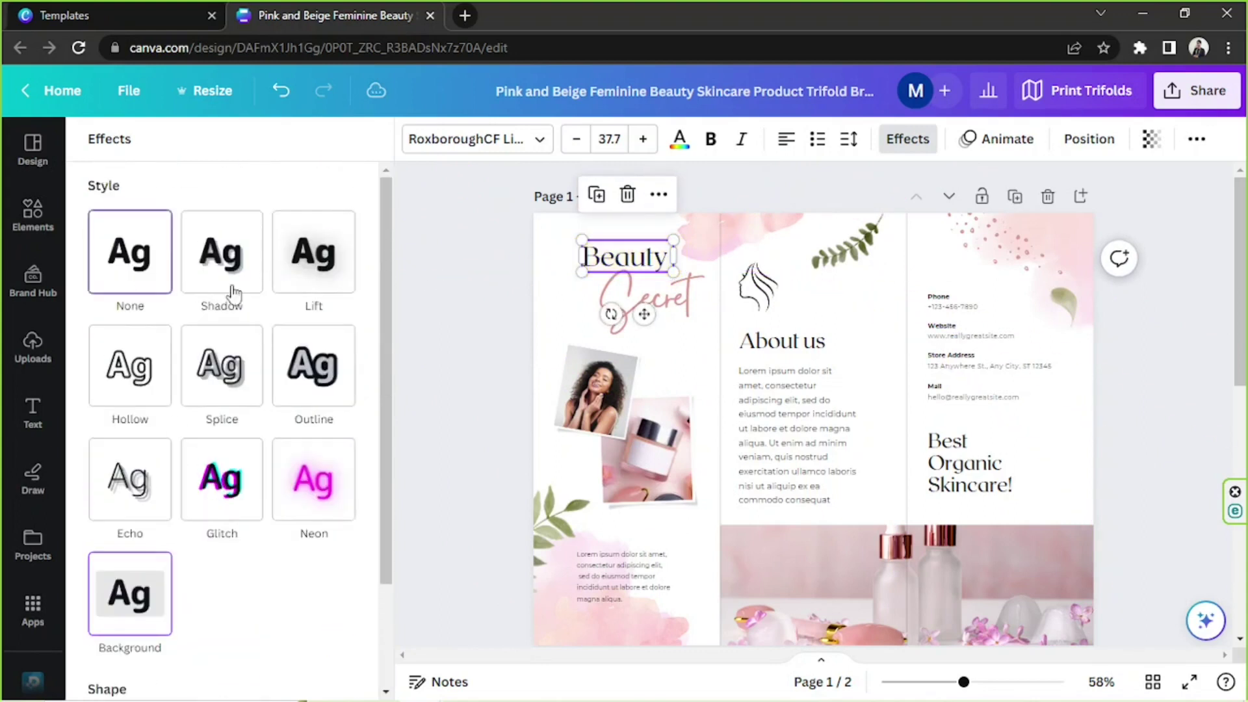
{"action": "left_click", "coordinate": [410, 287]}
{"action": "left_click", "coordinate": [457, 278]}
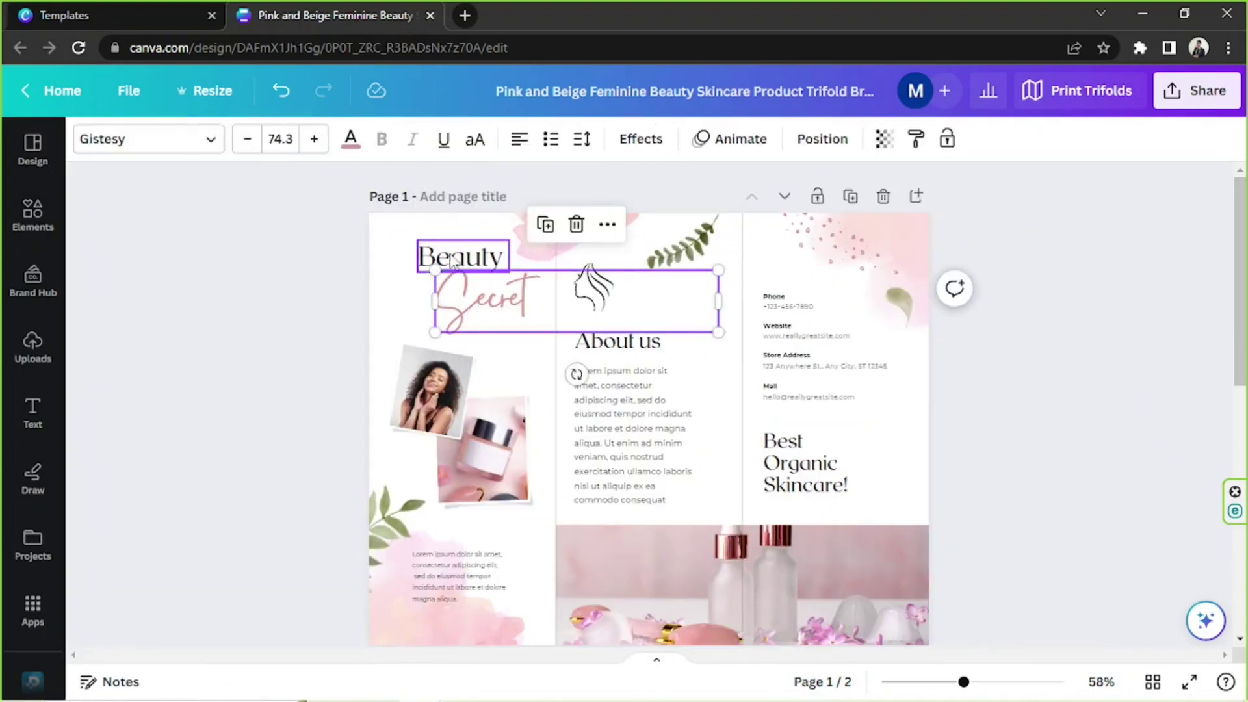
{"action": "left_click_drag", "start_coordinate": [453, 260], "coordinate": [427, 252]}
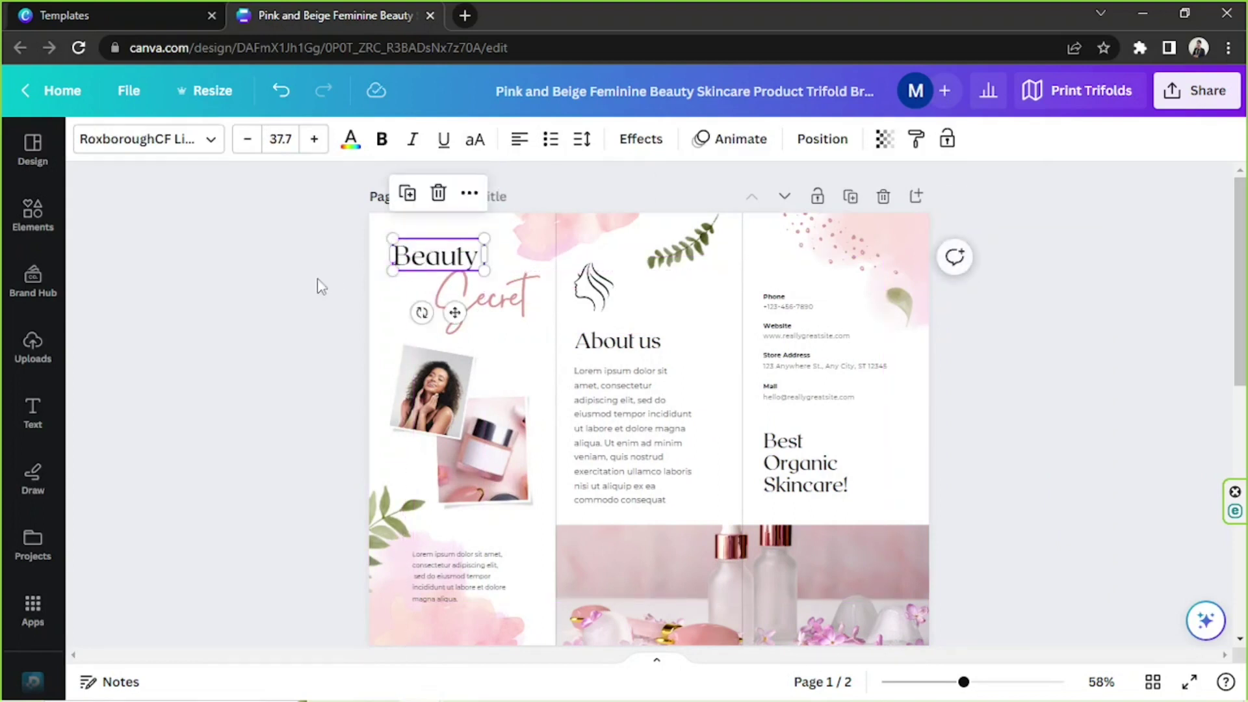
{"action": "left_click", "coordinate": [287, 297]}
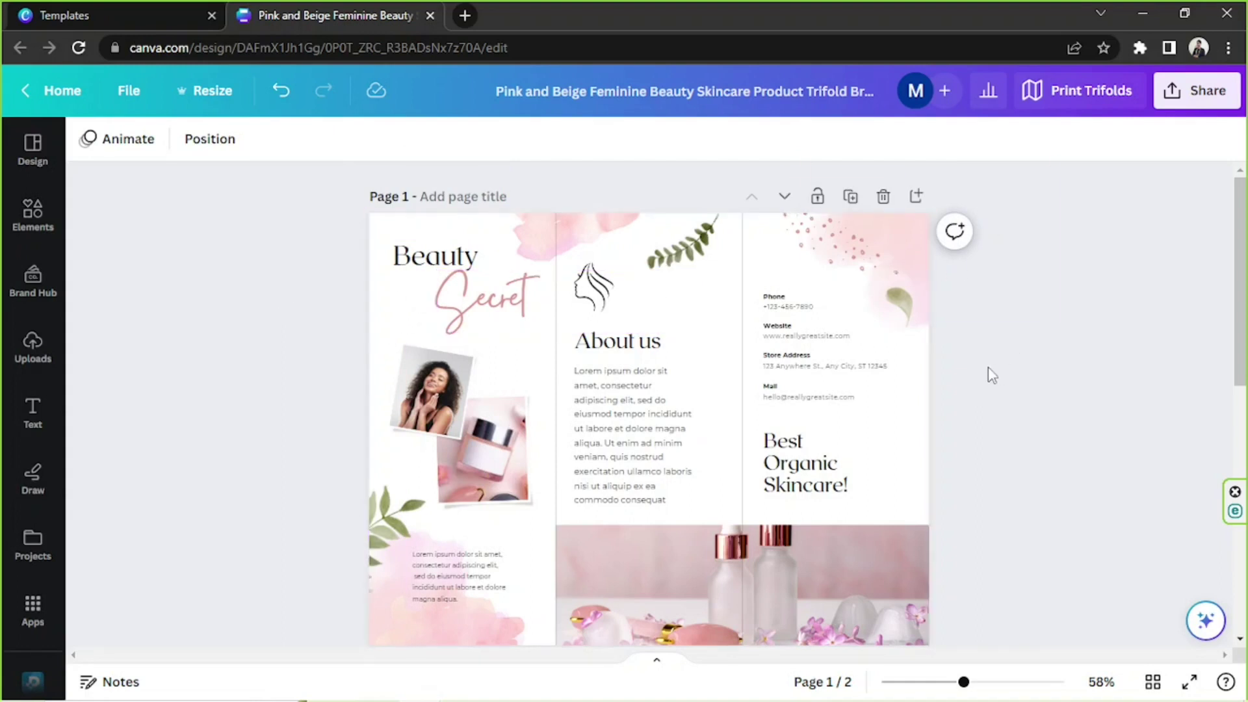
{"action": "scroll", "coordinate": [961, 350], "scroll_direction": "down", "scroll_amount": 3}
{"action": "scroll", "coordinate": [958, 351], "scroll_direction": "up", "scroll_amount": 3}
{"action": "left_click", "coordinate": [433, 417]}
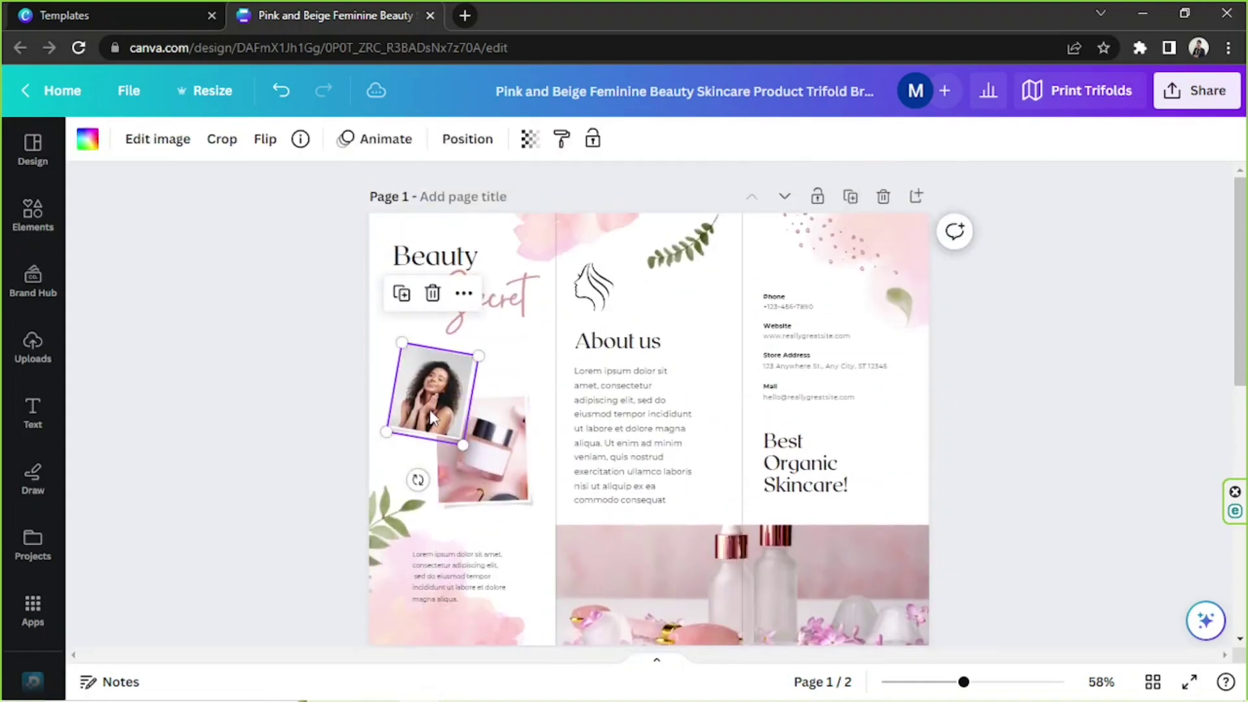
{"action": "left_click", "coordinate": [195, 394]}
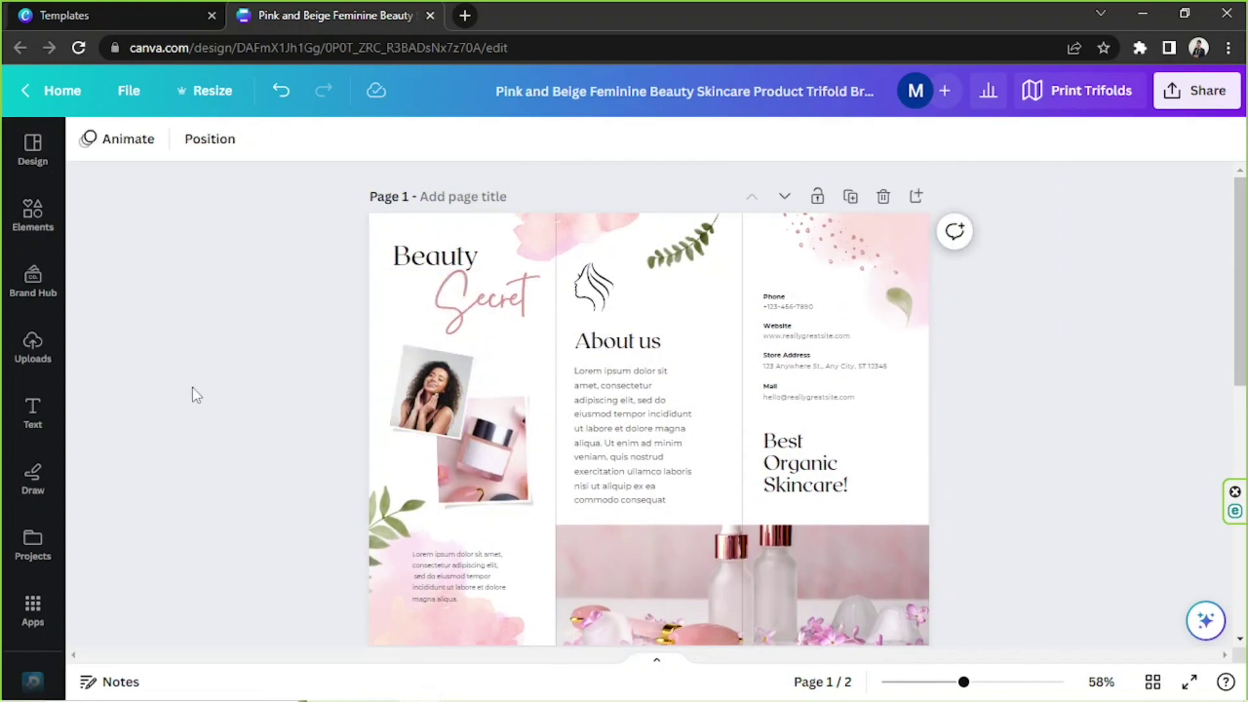
Step: From the Uploads panel, start a file upload to browse the Canva Samples folder
{"action": "left_click", "coordinate": [25, 357]}
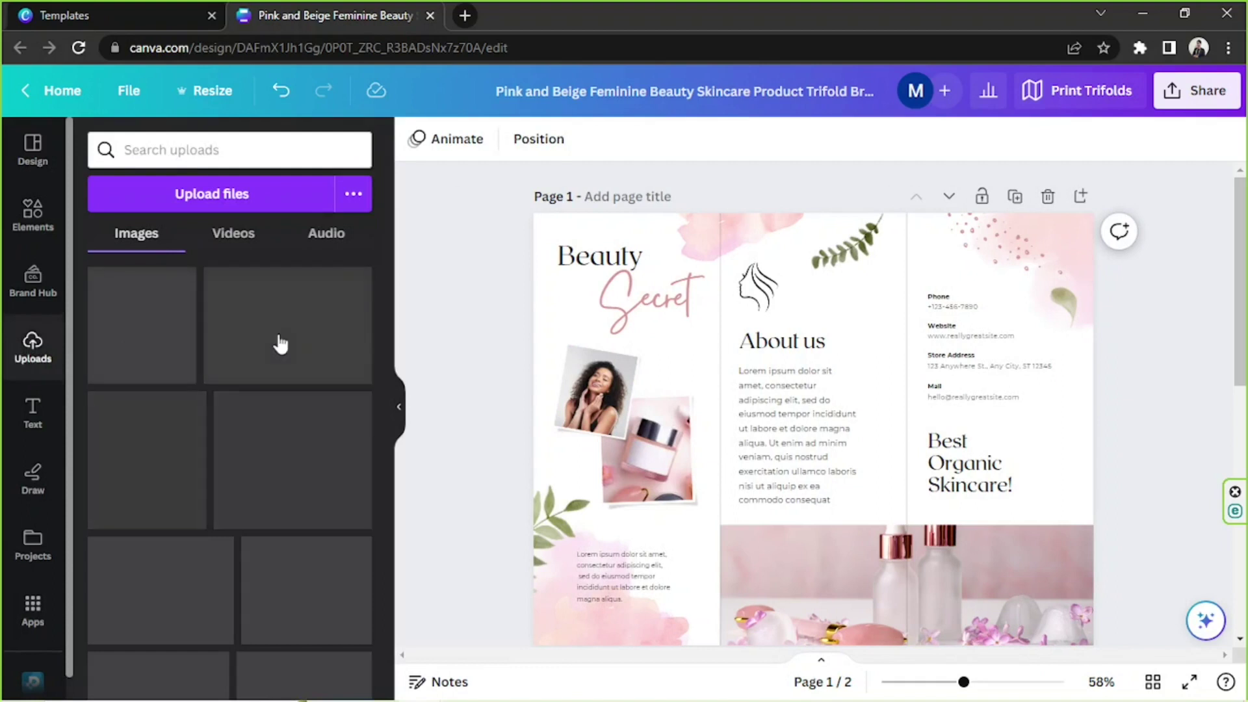
{"action": "scroll", "coordinate": [279, 305], "scroll_direction": "down", "scroll_amount": 5}
{"action": "scroll", "coordinate": [278, 305], "scroll_direction": "up", "scroll_amount": 5}
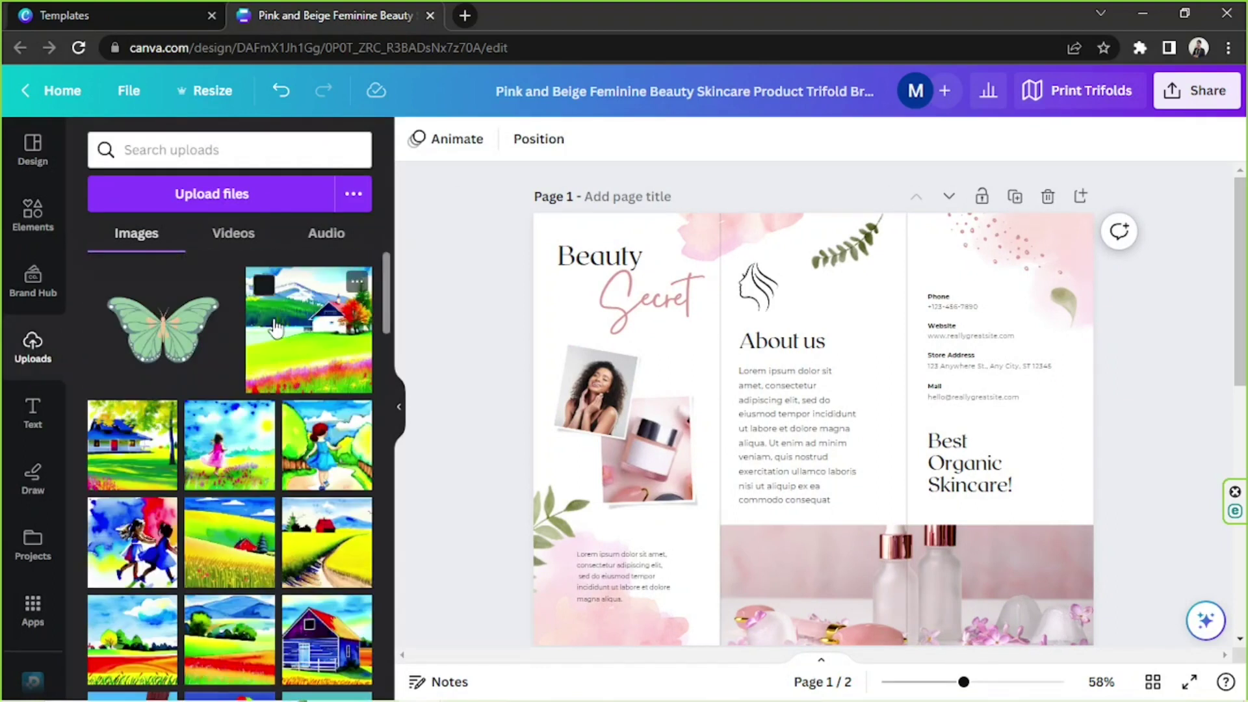
{"action": "left_click", "coordinate": [221, 195]}
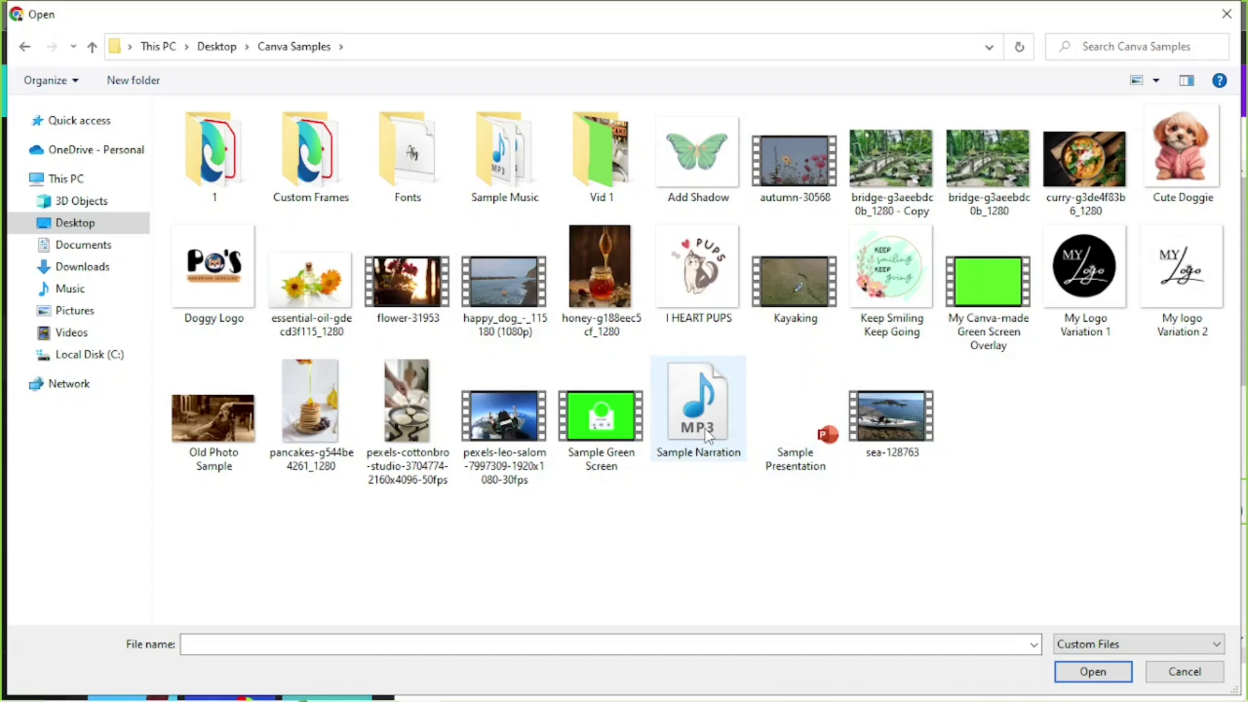
Step: Select ten Canva Samples files, including green screens, logos, bridge, curry and dog files, and upload them
{"action": "left_click", "coordinate": [601, 416]}
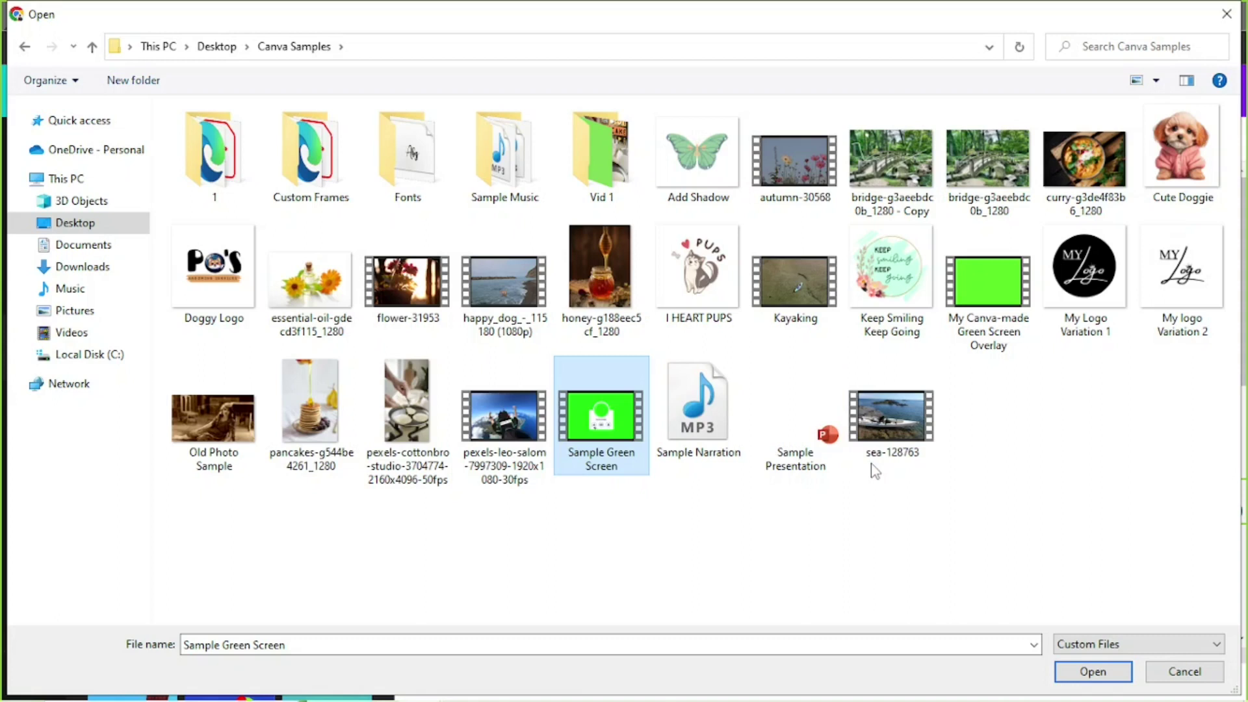
{"action": "left_click", "coordinate": [917, 273], "text": "ctrl"}
{"action": "left_click", "coordinate": [906, 166], "text": "ctrl"}
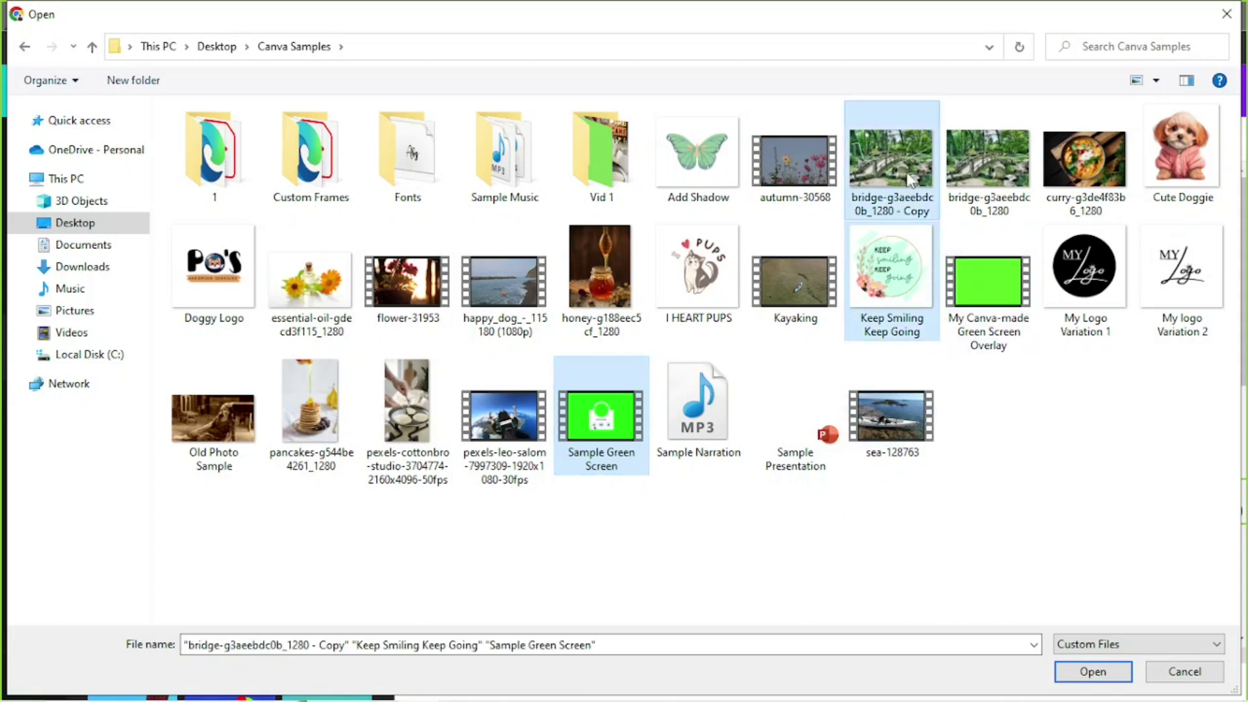
{"action": "left_click", "coordinate": [968, 167], "text": "ctrl"}
{"action": "left_click", "coordinate": [1105, 156], "text": "ctrl"}
{"action": "left_click", "coordinate": [1173, 175], "text": "ctrl"}
{"action": "left_click", "coordinate": [988, 283], "text": "ctrl"}
{"action": "left_click", "coordinate": [1084, 273], "text": "ctrl"}
{"action": "left_click", "coordinate": [1181, 272], "text": "ctrl"}
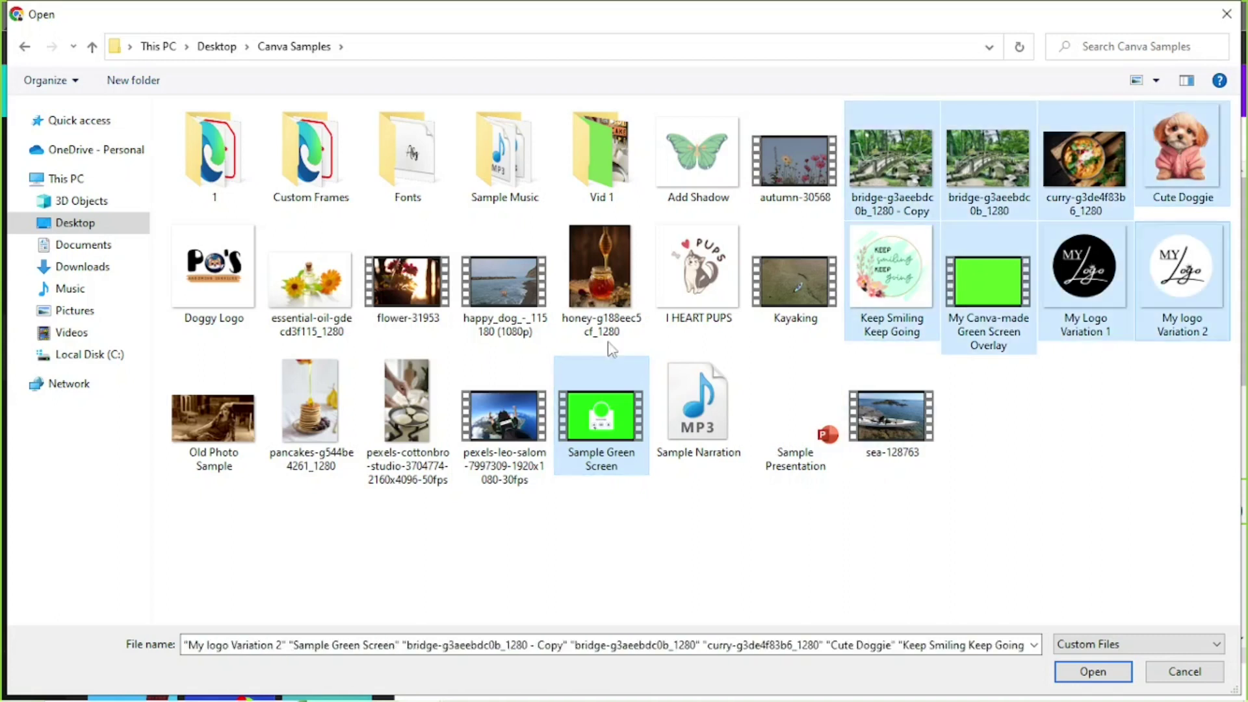
{"action": "left_click", "coordinate": [529, 302], "text": "ctrl"}
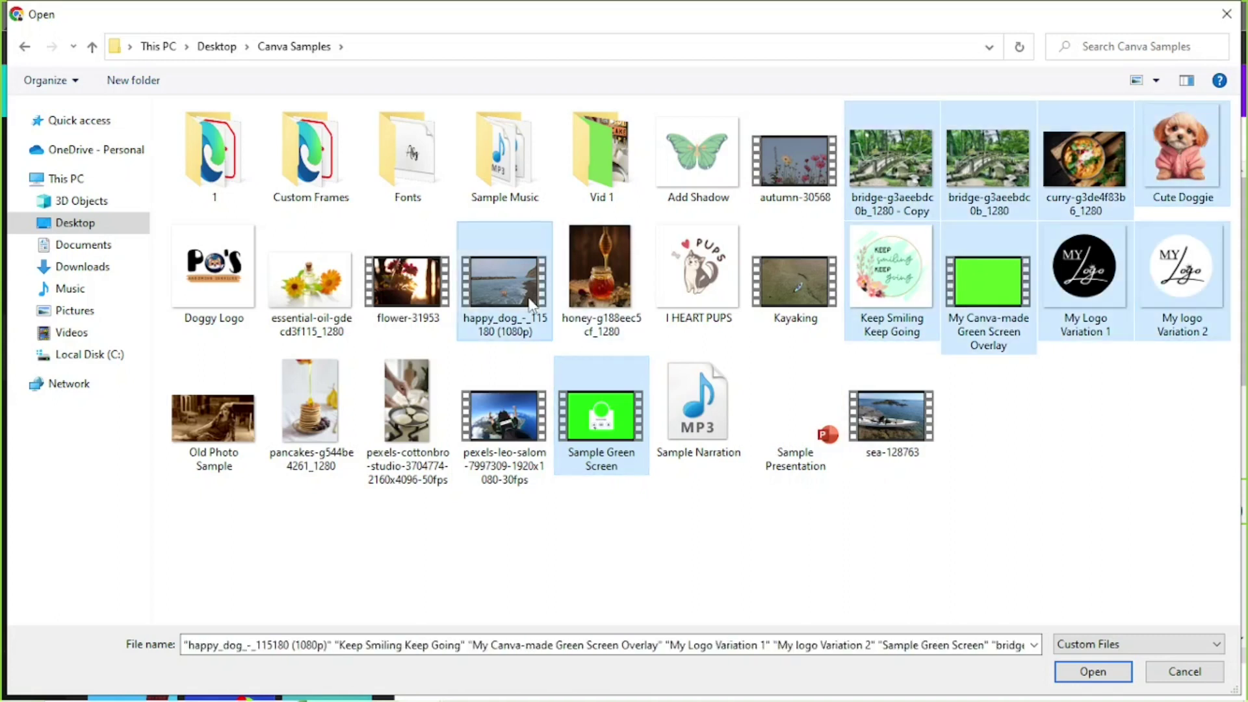
{"action": "left_click", "coordinate": [1092, 672]}
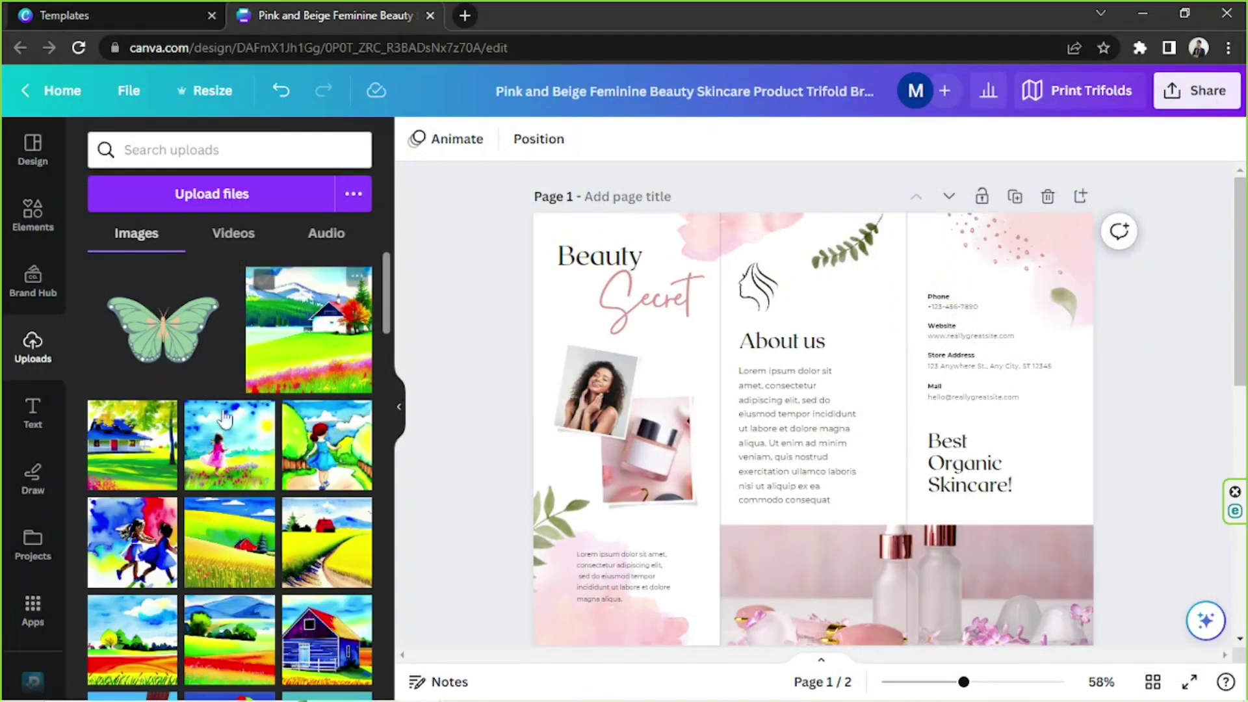
{"action": "scroll", "coordinate": [334, 407], "scroll_direction": "down", "scroll_amount": 5}
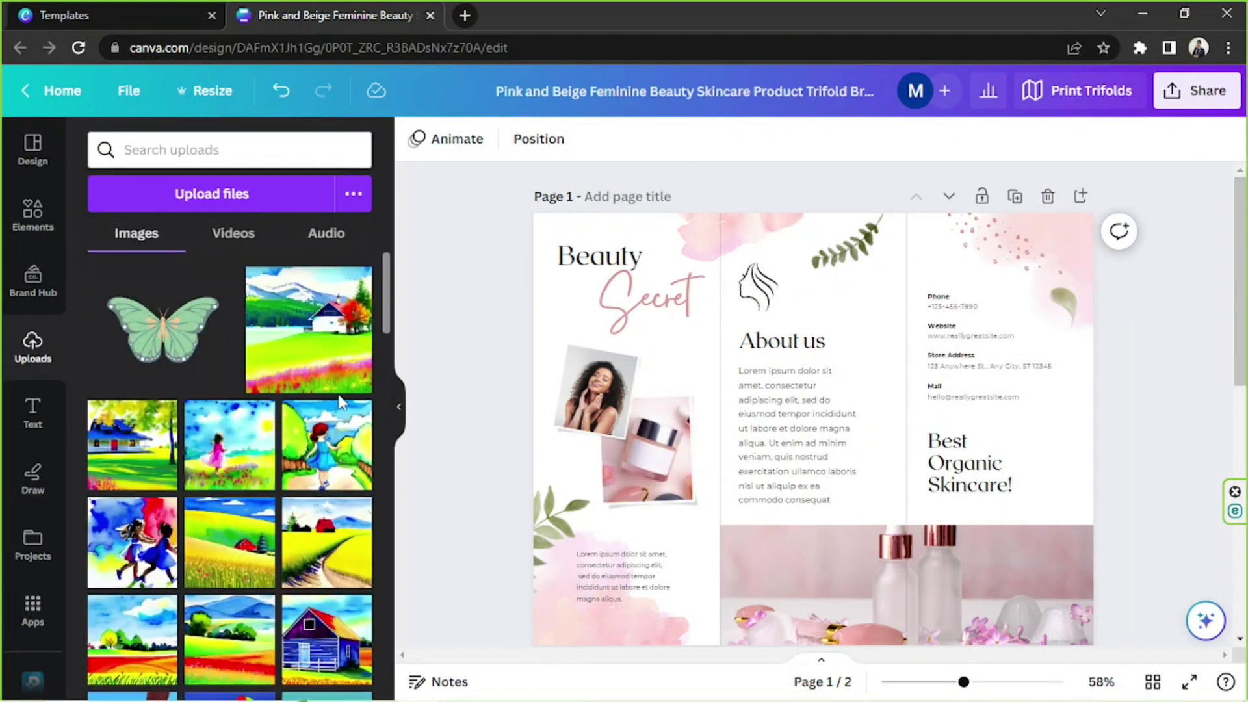
{"action": "scroll", "coordinate": [335, 403], "scroll_direction": "down", "scroll_amount": 6}
{"action": "scroll", "coordinate": [335, 406], "scroll_direction": "up", "scroll_amount": 6}
Step: Search the element library for 'beauty' and filter the results to Photos
{"action": "left_click", "coordinate": [31, 221]}
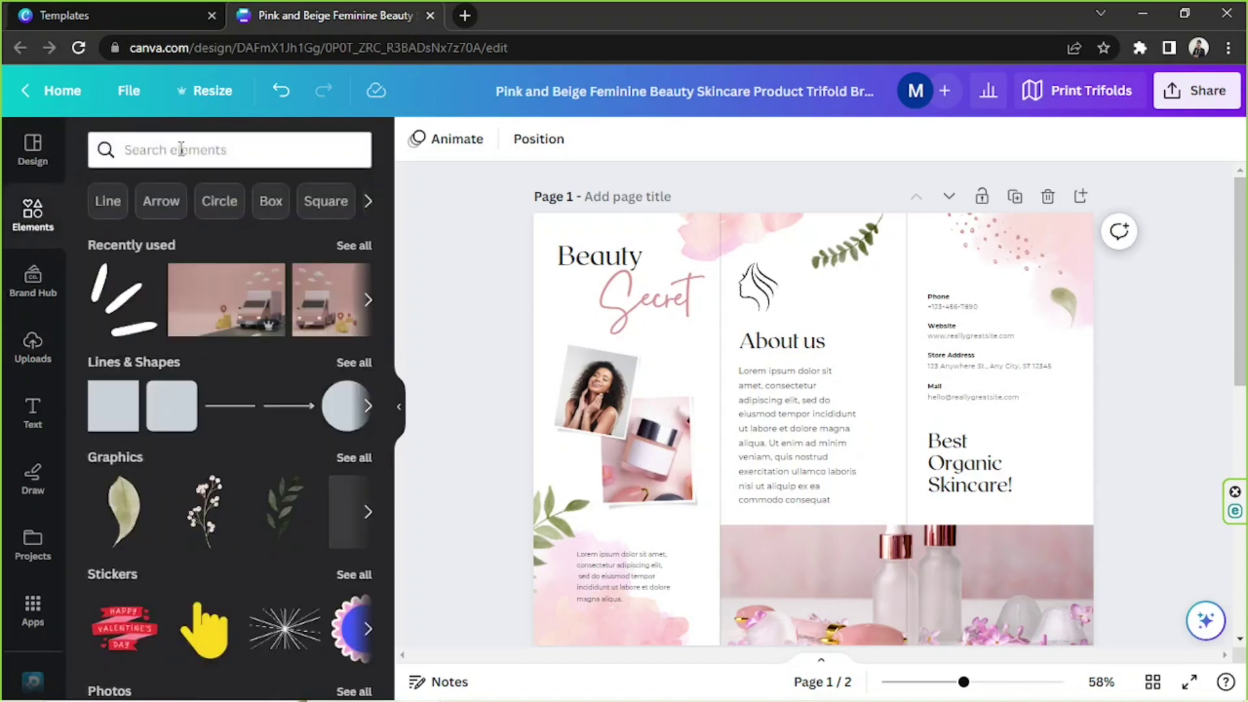
{"action": "left_click", "coordinate": [181, 149]}
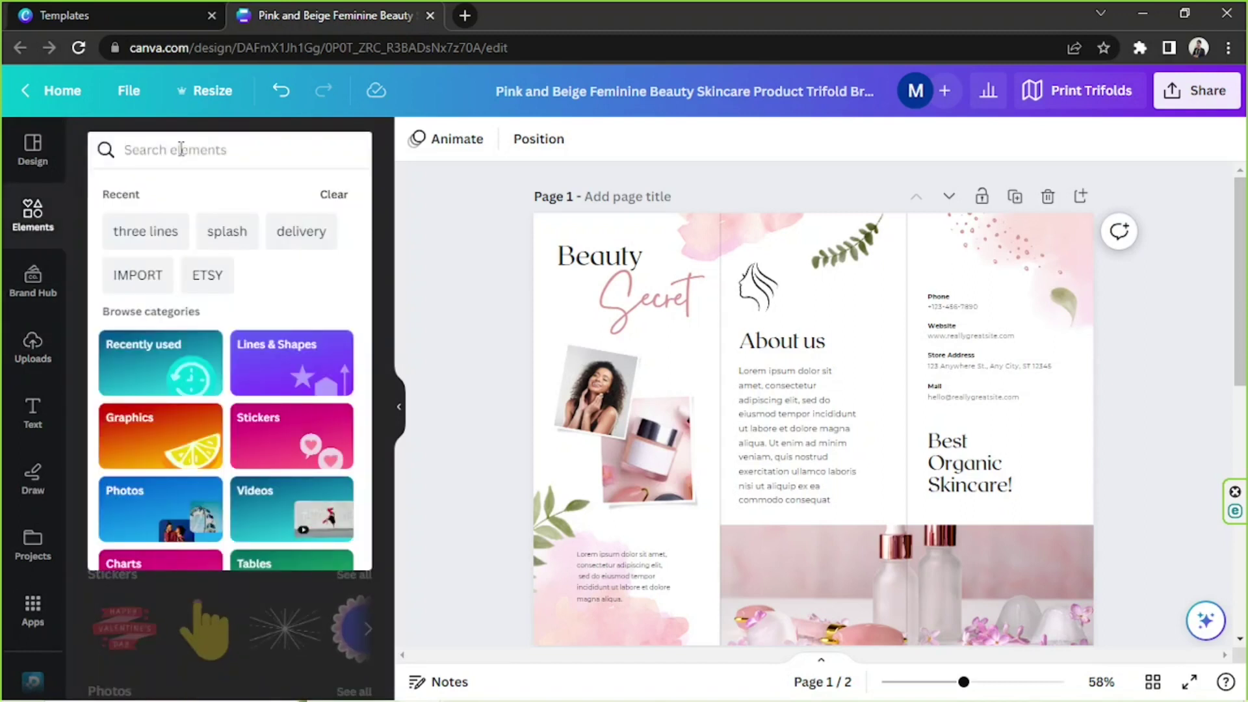
{"action": "type", "text": "bea"}
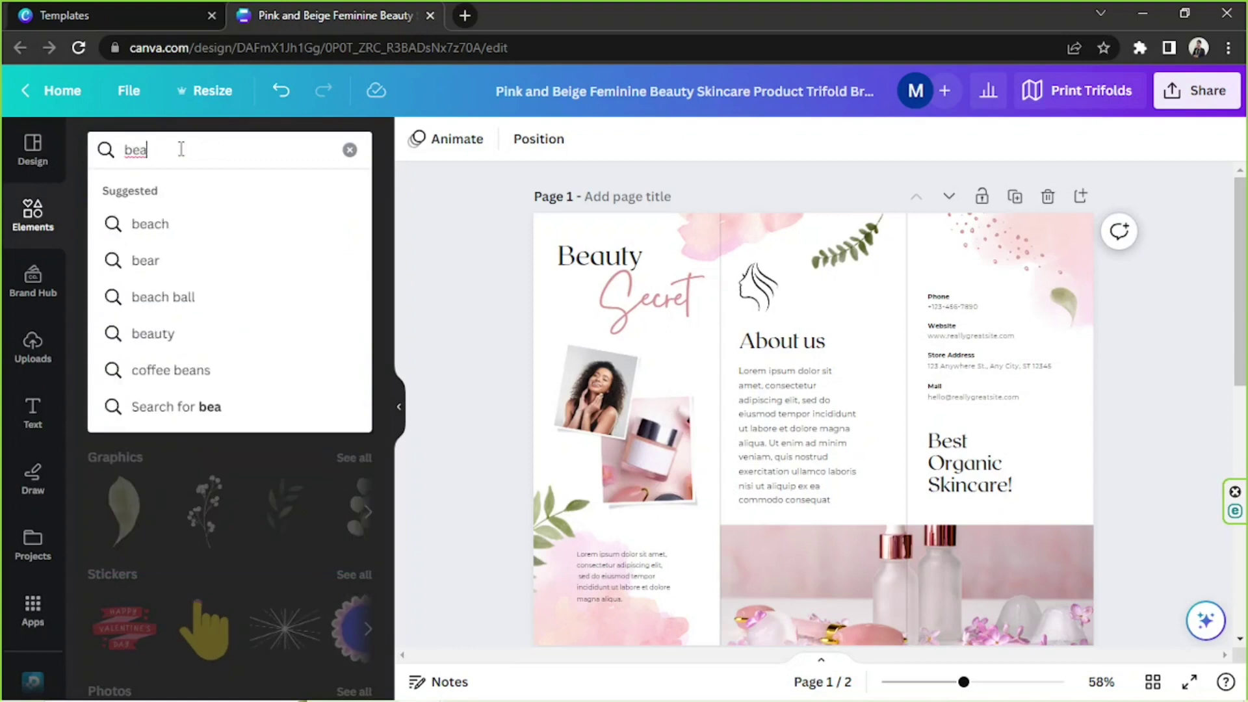
{"action": "type", "text": "uty"}
{"action": "key", "text": "Return"}
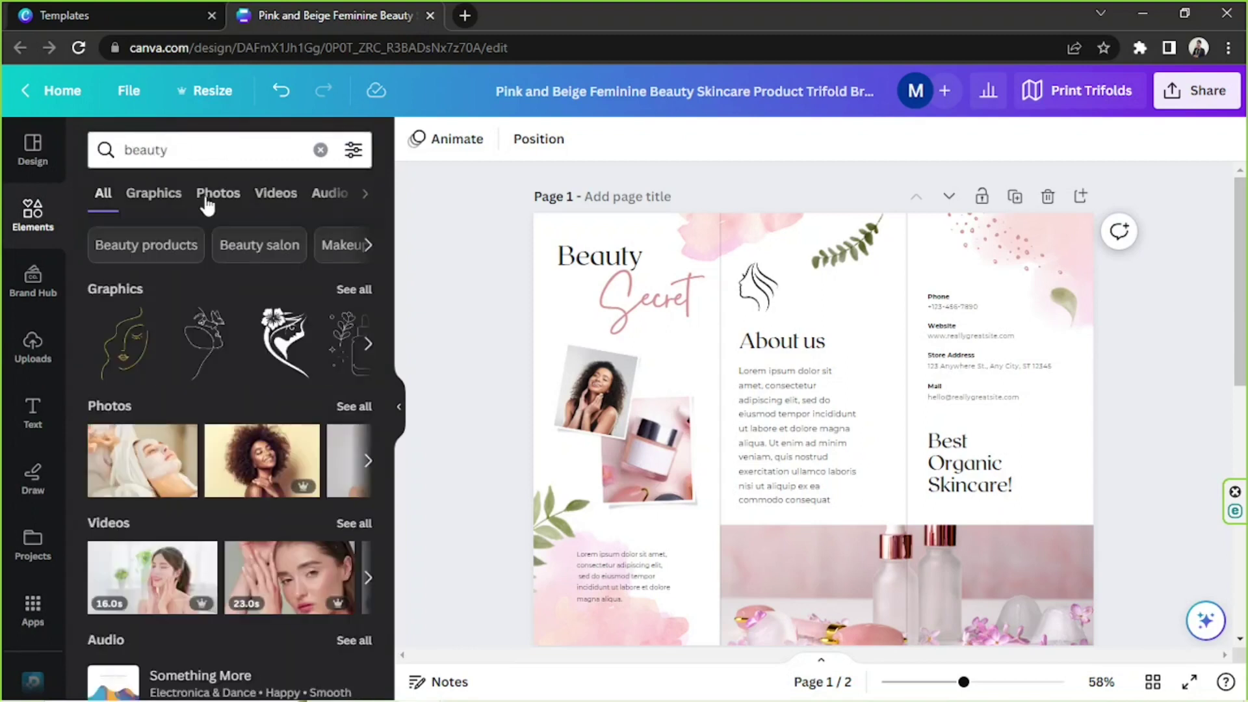
{"action": "left_click", "coordinate": [207, 203]}
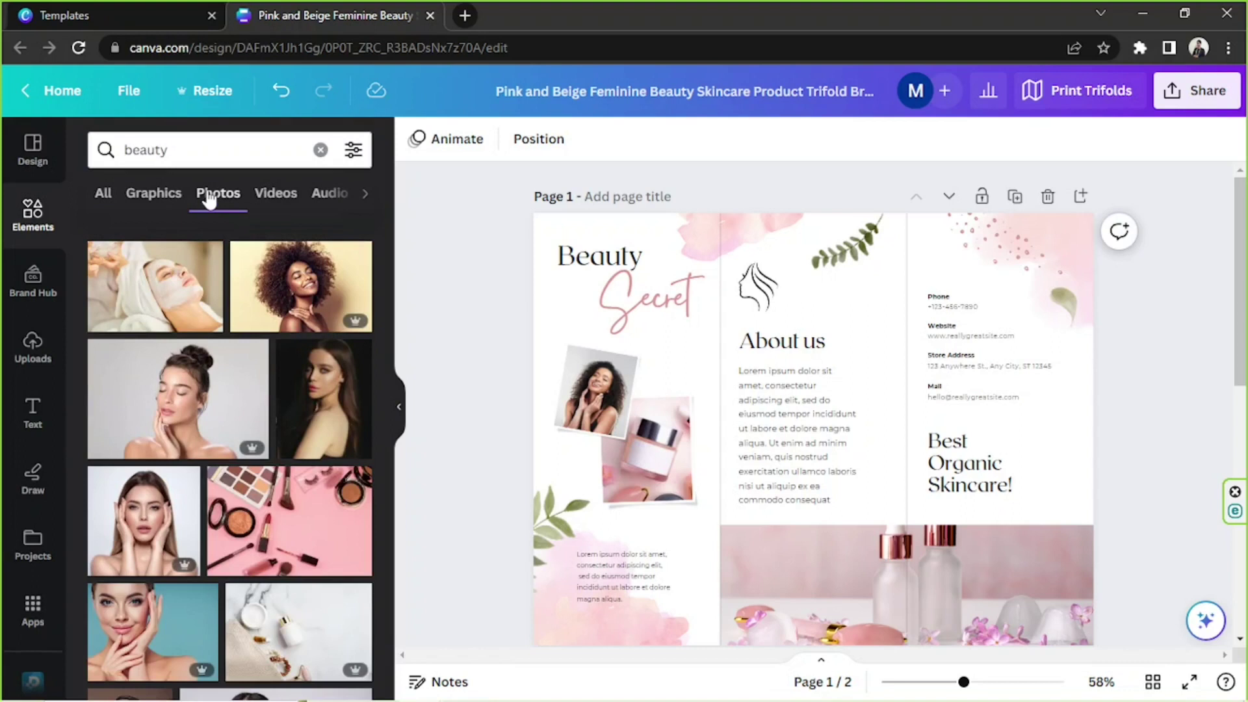
{"action": "scroll", "coordinate": [344, 364], "scroll_direction": "down", "scroll_amount": 5}
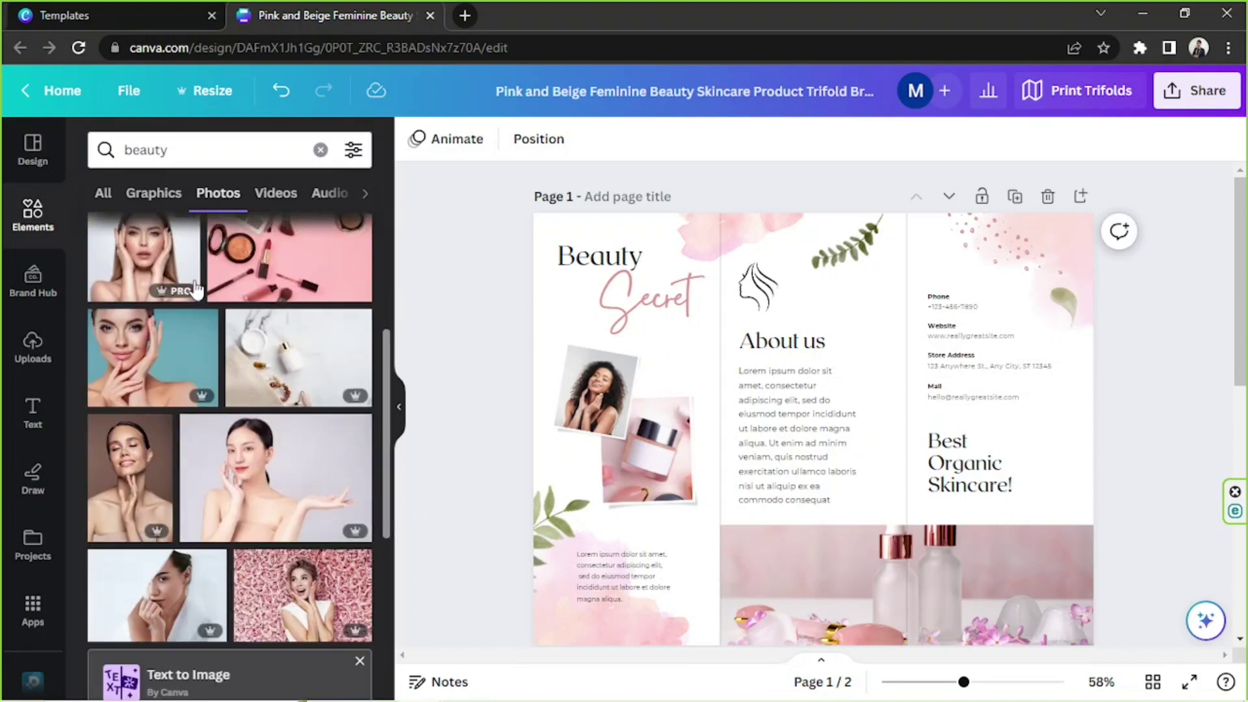
{"action": "scroll", "coordinate": [334, 314], "scroll_direction": "up", "scroll_amount": 2}
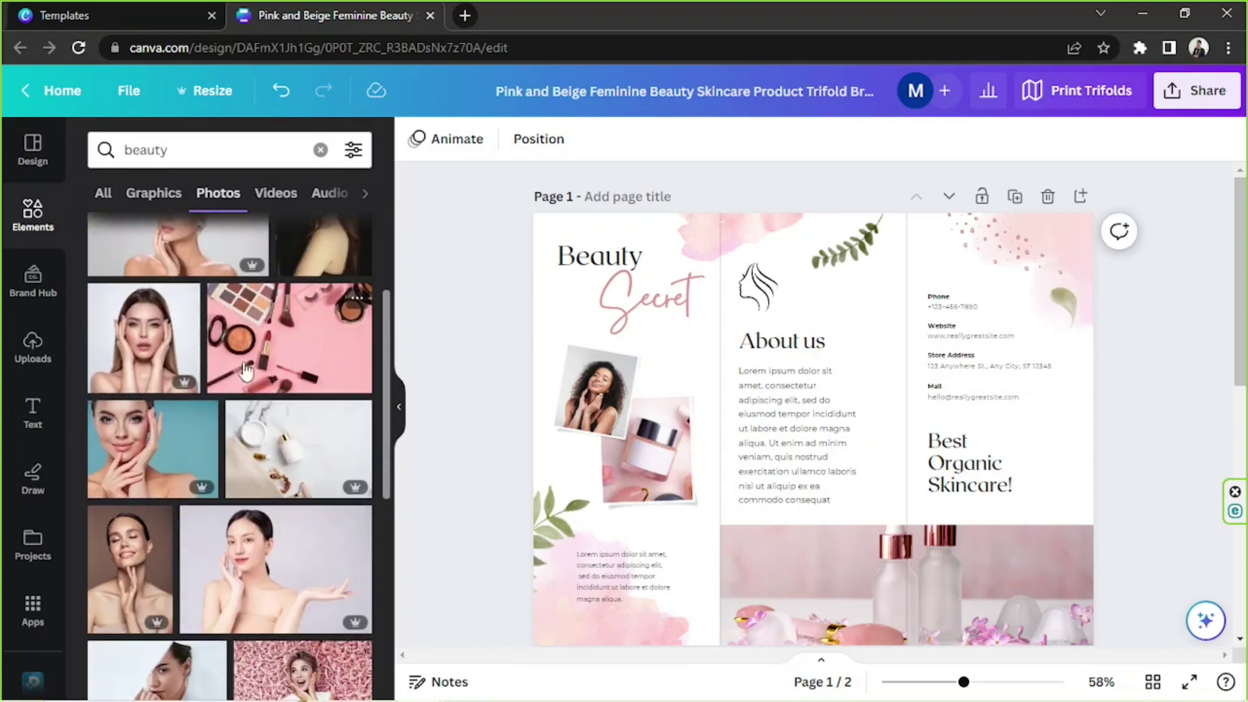
Step: Drop the pink makeup flat-lay into the tilted portrait frame and shift it left within the crop
{"action": "left_click_drag", "start_coordinate": [271, 353], "coordinate": [254, 429]}
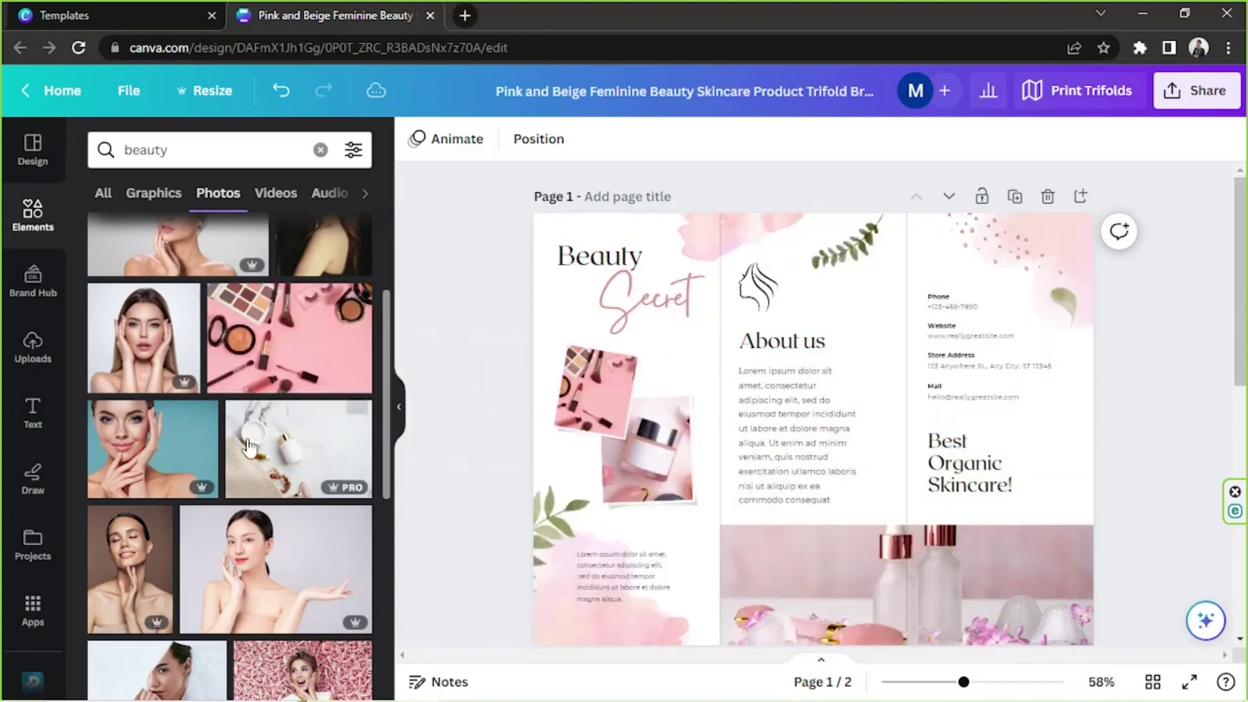
{"action": "double_click", "coordinate": [599, 389]}
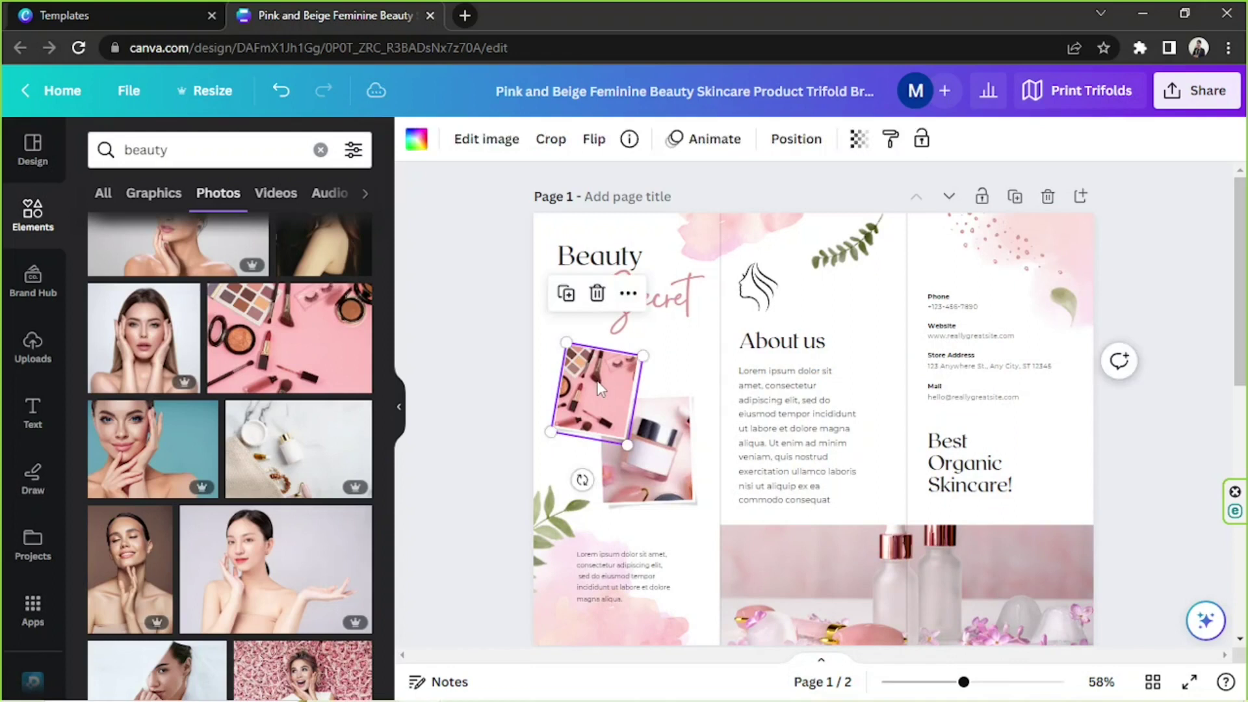
{"action": "left_click_drag", "start_coordinate": [599, 388], "coordinate": [542, 388]}
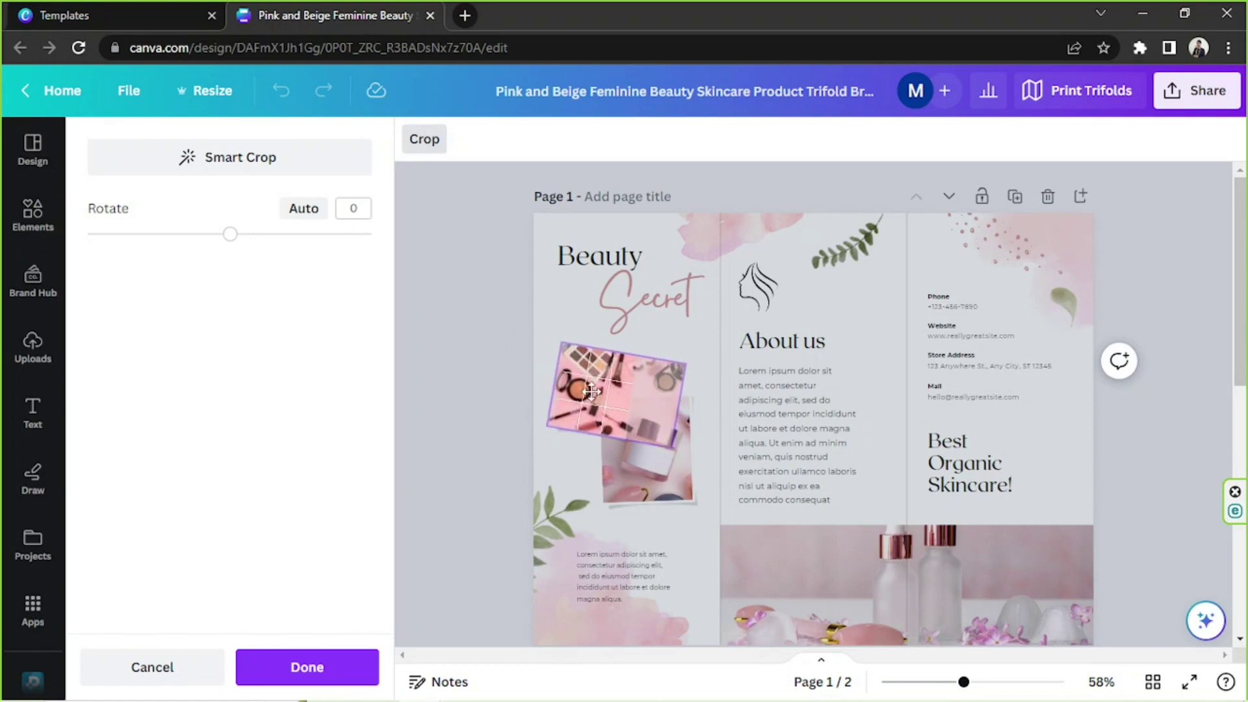
{"action": "left_click", "coordinate": [334, 650]}
{"action": "left_click", "coordinate": [446, 400]}
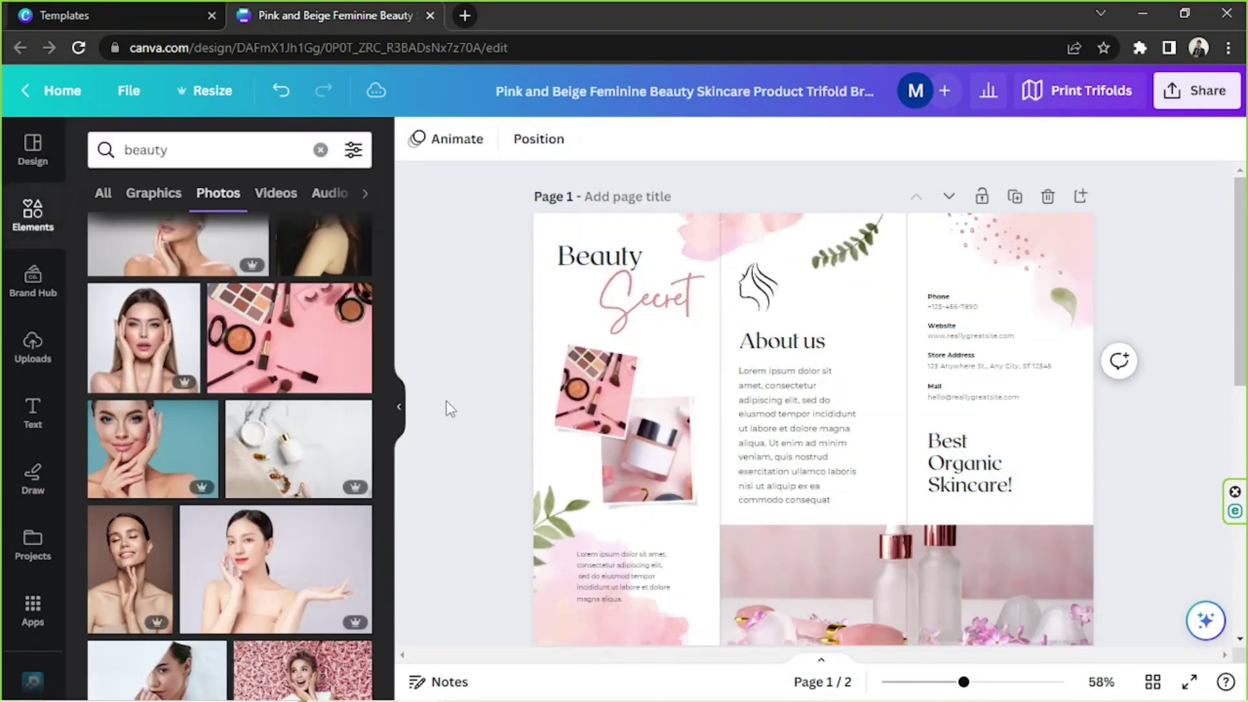
Step: Replace the beauty search with 'frame' and show all frame shapes
{"action": "left_click", "coordinate": [560, 416]}
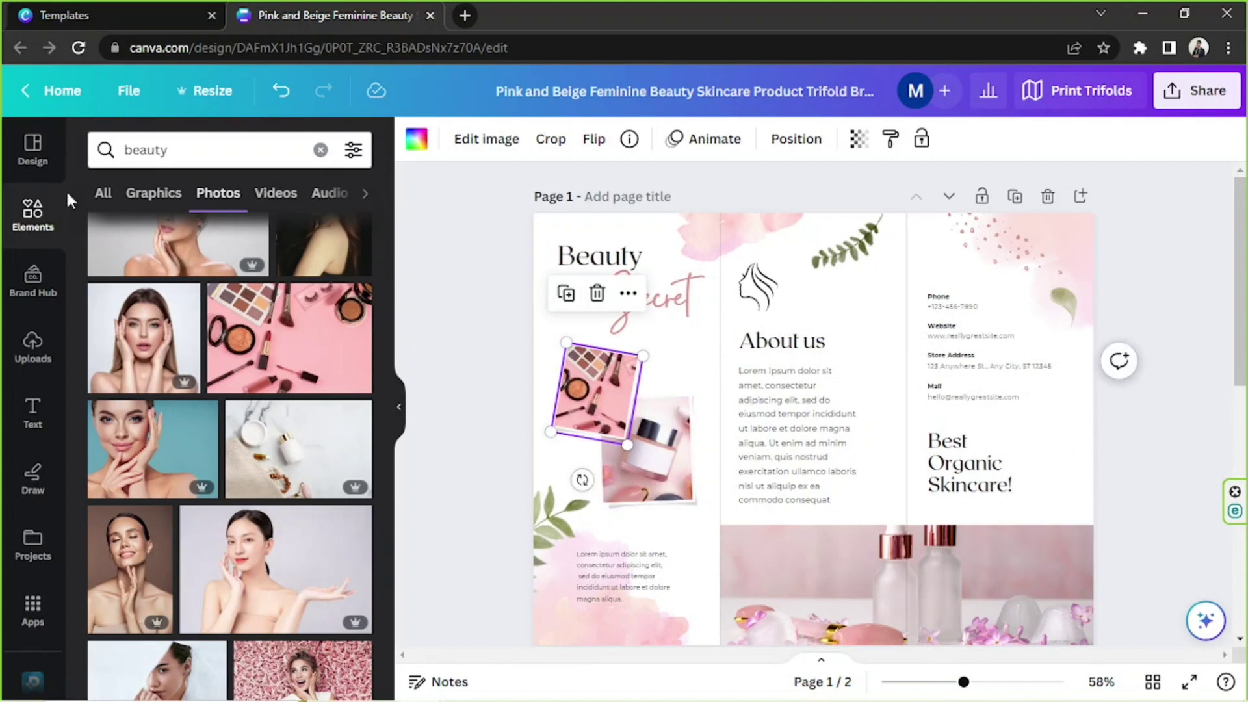
{"action": "left_click", "coordinate": [320, 149]}
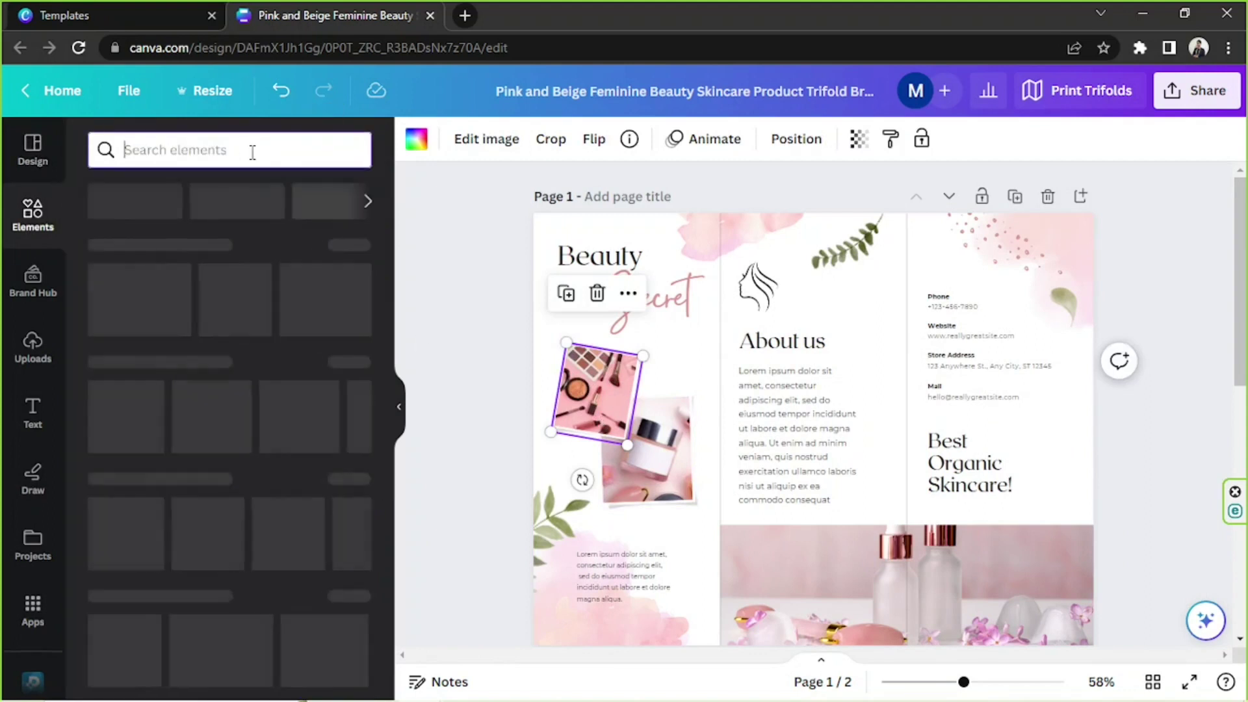
{"action": "type", "text": "frame"}
{"action": "key", "text": "Return"}
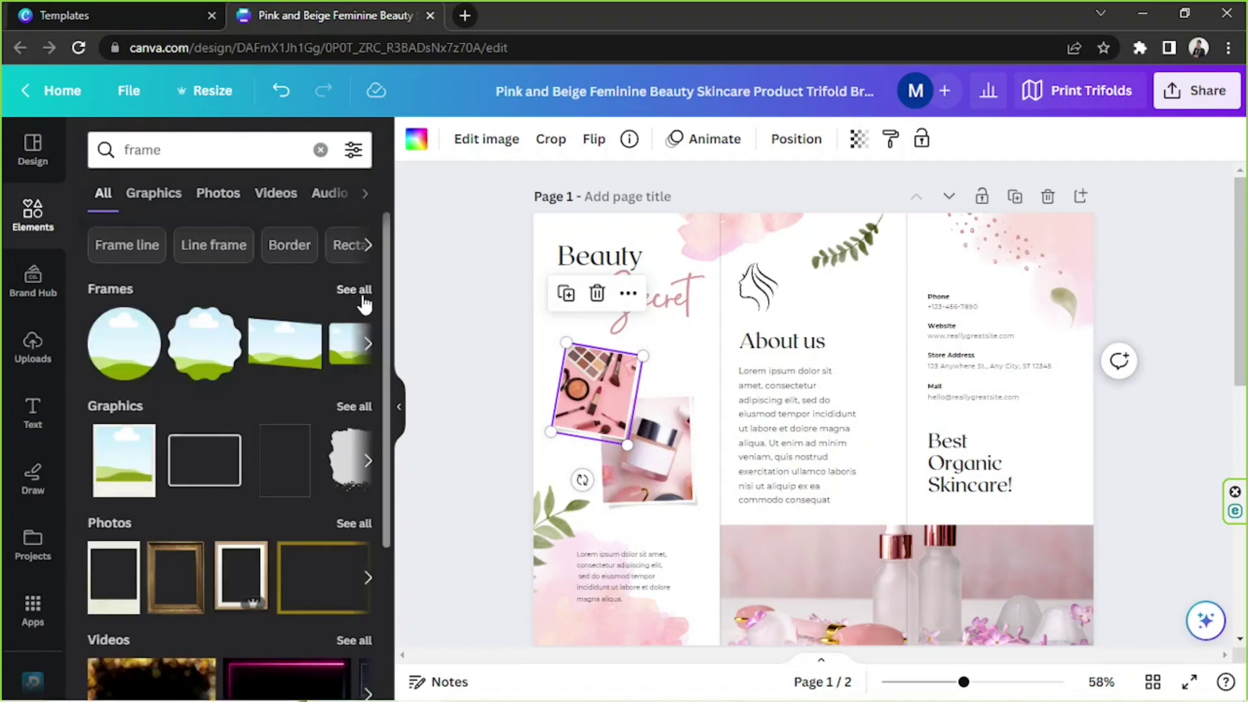
{"action": "left_click", "coordinate": [354, 290]}
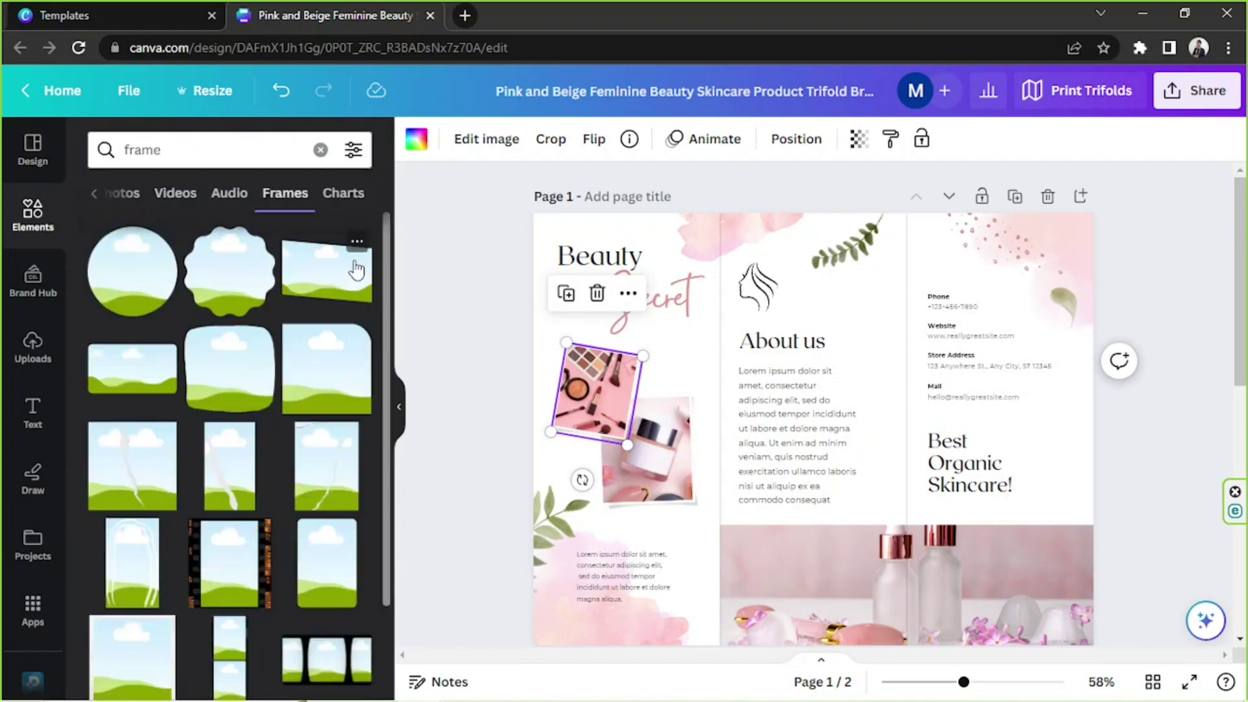
Step: Scroll through the full frame grid, then clear the 'frame' search term
{"action": "scroll", "coordinate": [355, 270], "scroll_direction": "down", "scroll_amount": 5}
{"action": "scroll", "coordinate": [356, 266], "scroll_direction": "down", "scroll_amount": 8}
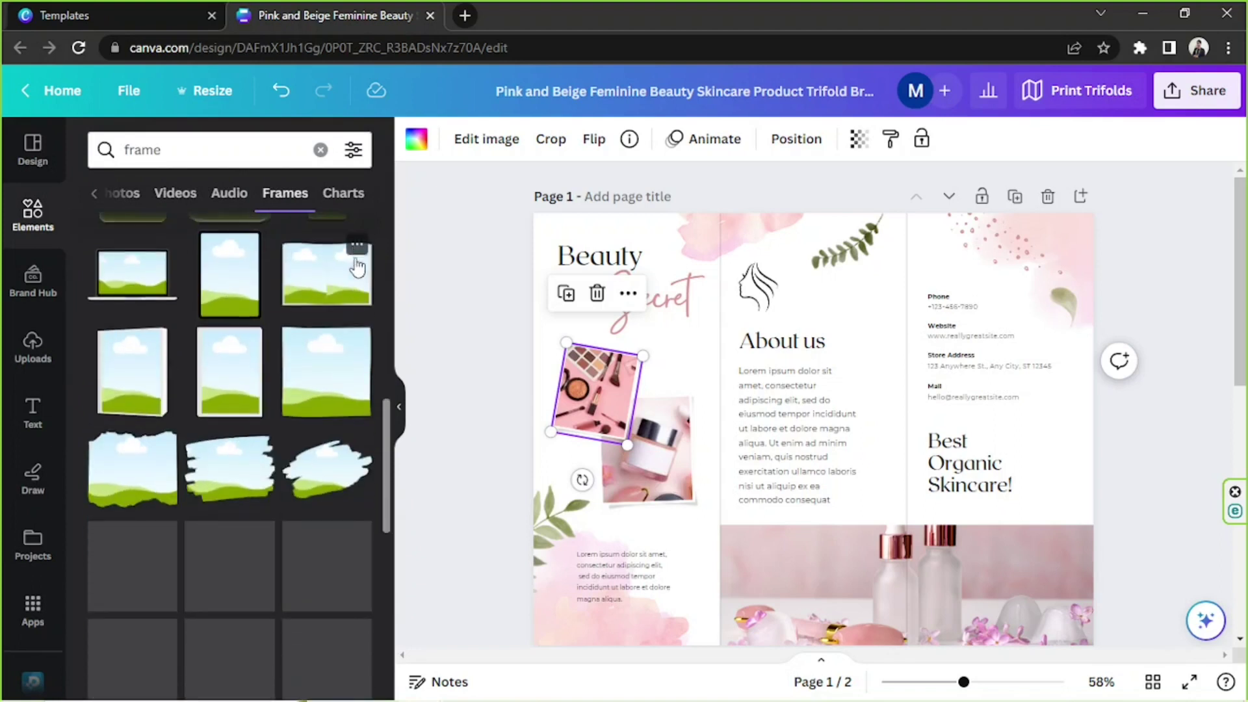
{"action": "scroll", "coordinate": [355, 263], "scroll_direction": "down", "scroll_amount": 2}
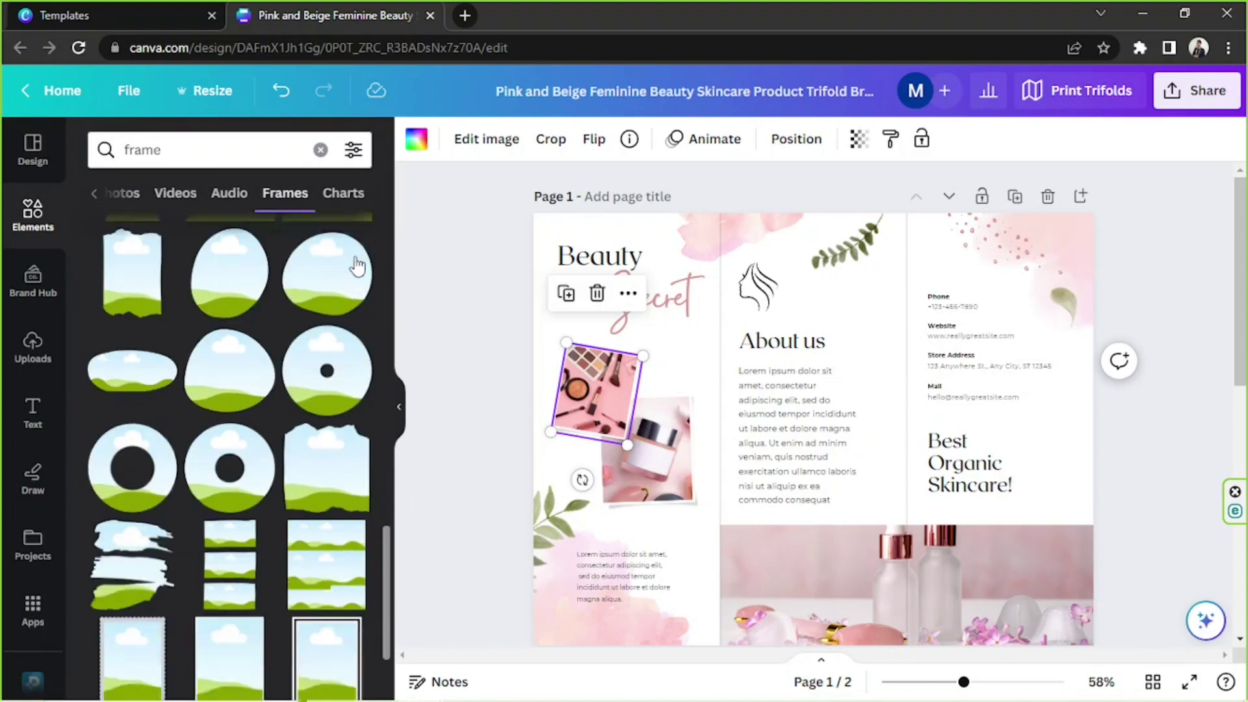
{"action": "scroll", "coordinate": [355, 265], "scroll_direction": "down", "scroll_amount": 10}
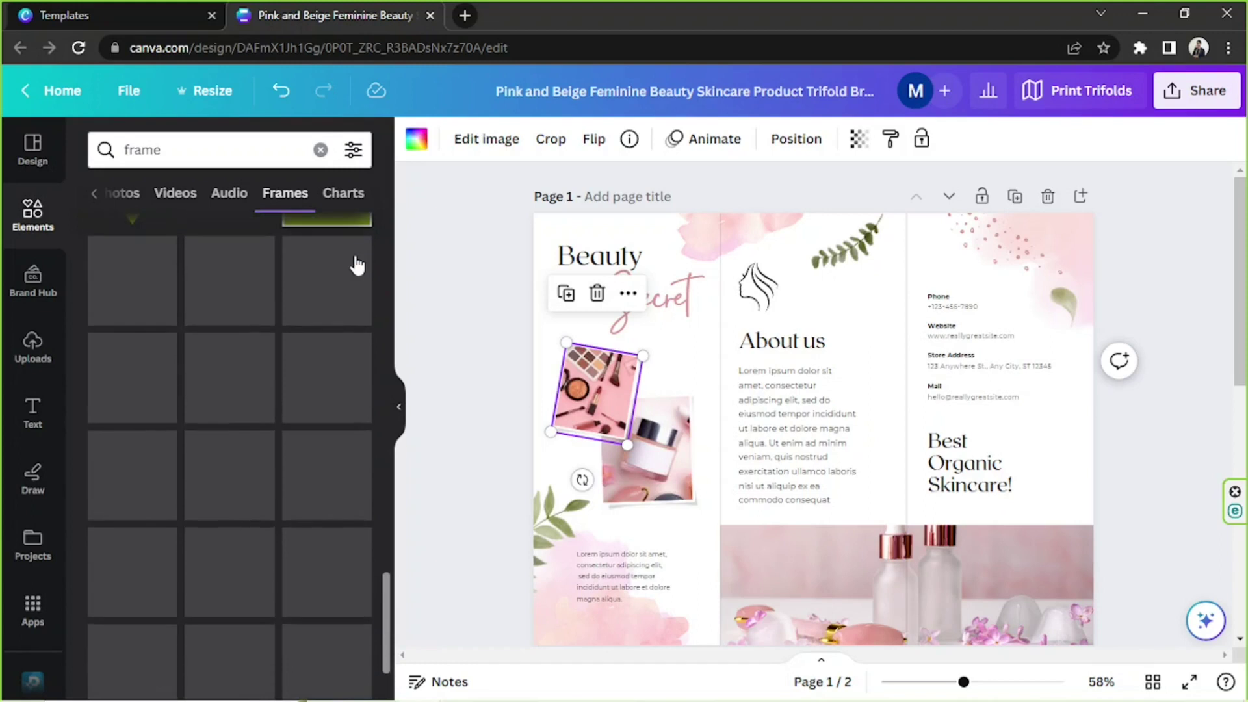
{"action": "left_click", "coordinate": [176, 154]}
{"action": "key", "text": "Return"}
{"action": "left_click_drag", "start_coordinate": [167, 150], "coordinate": [119, 151]}
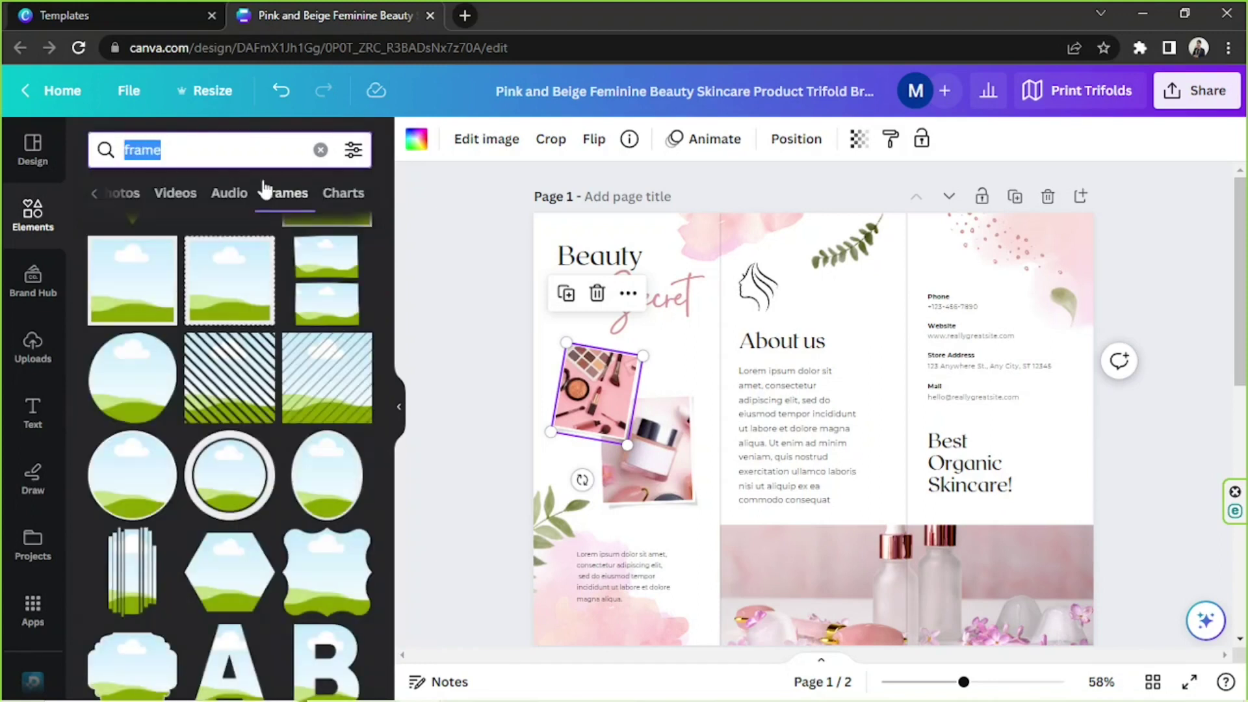
{"action": "left_click", "coordinate": [321, 152]}
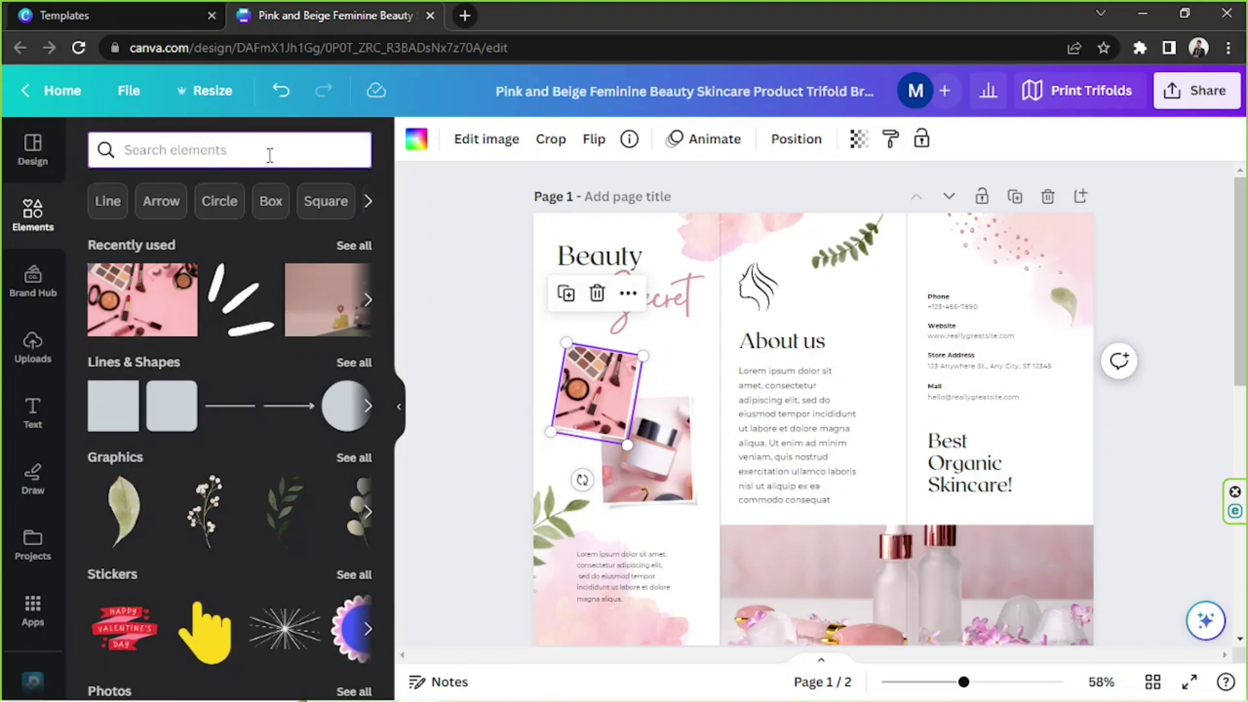
Step: Search elements for 'frames' and view all results, then try a picture frame search
{"action": "type", "text": "frames"}
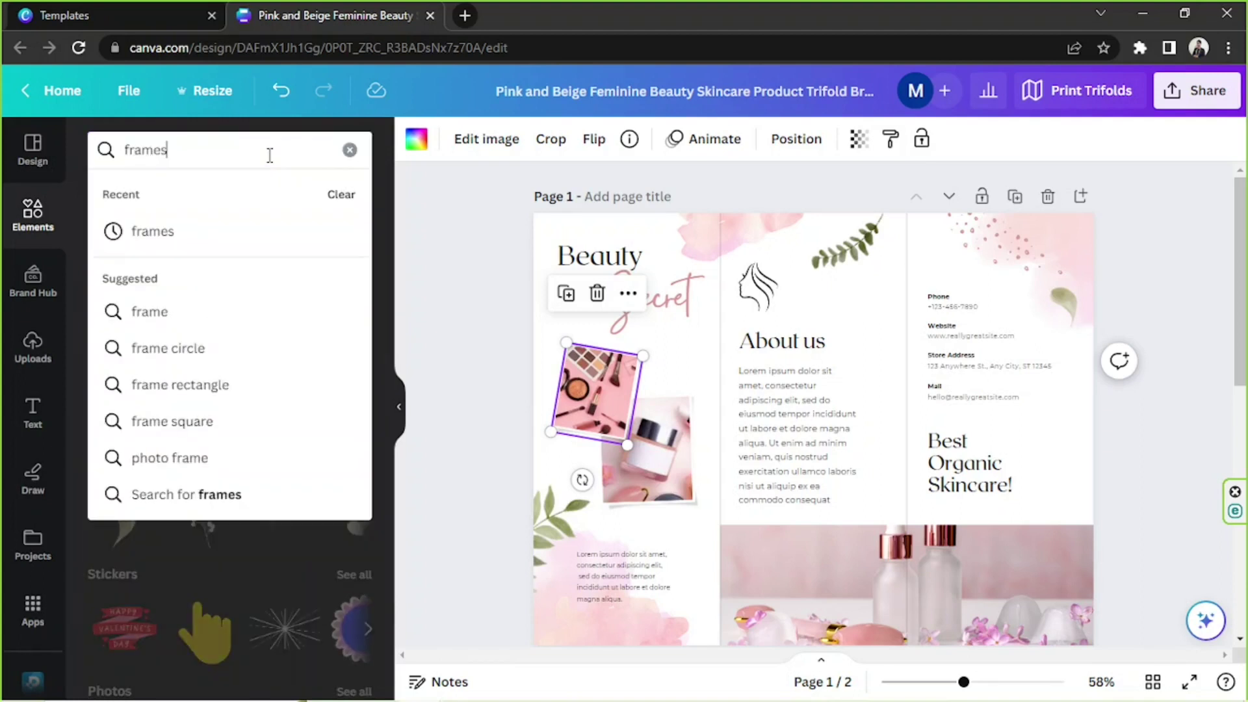
{"action": "key", "text": "Return"}
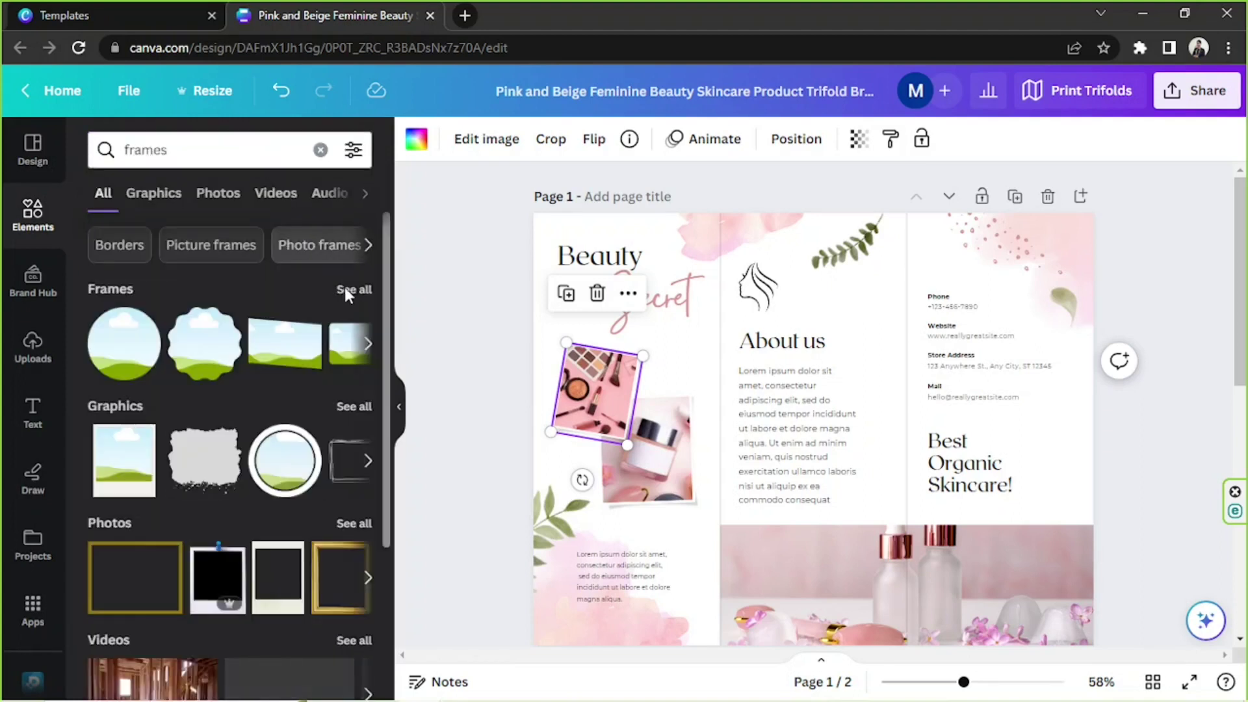
{"action": "left_click", "coordinate": [352, 288]}
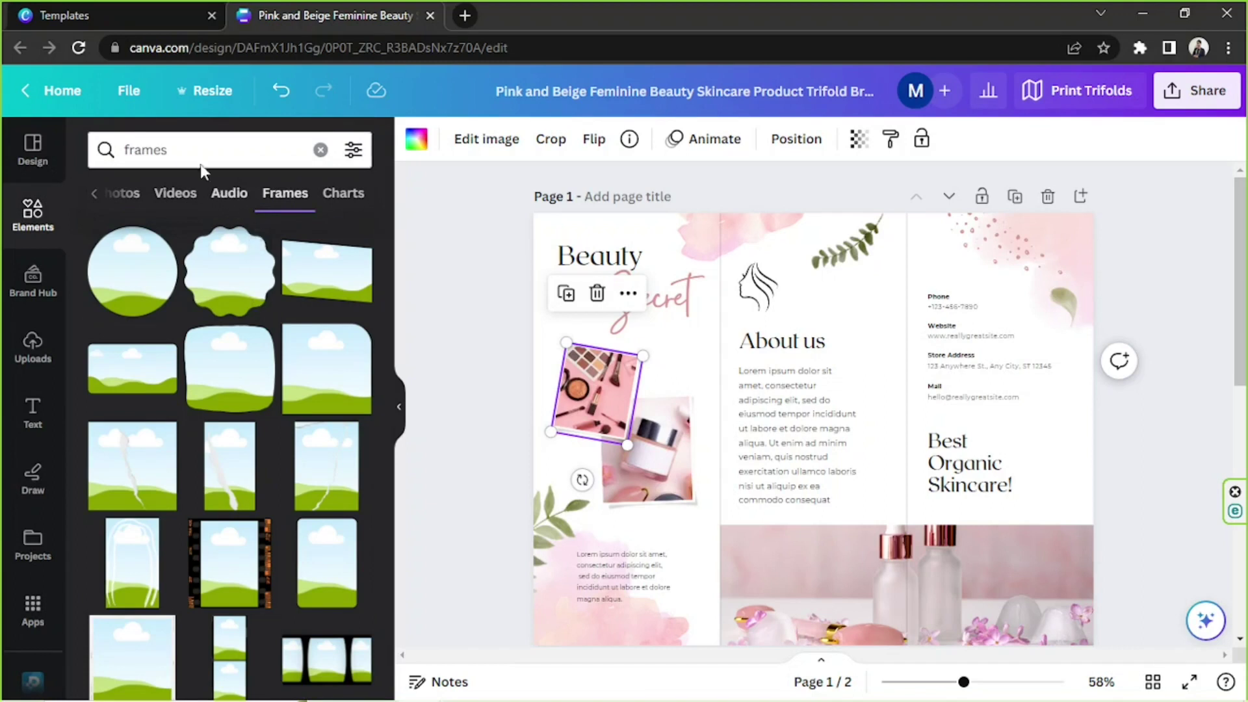
{"action": "left_click_drag", "start_coordinate": [195, 152], "coordinate": [93, 156]}
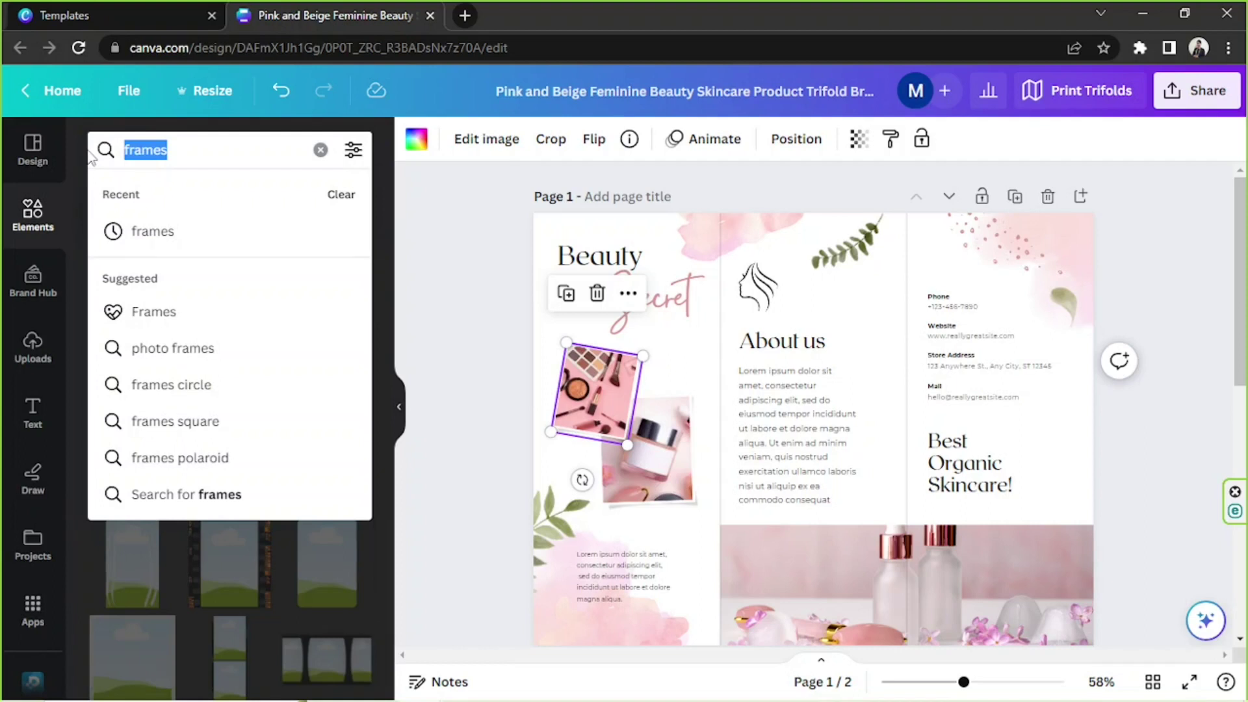
{"action": "type", "text": "picture frae"}
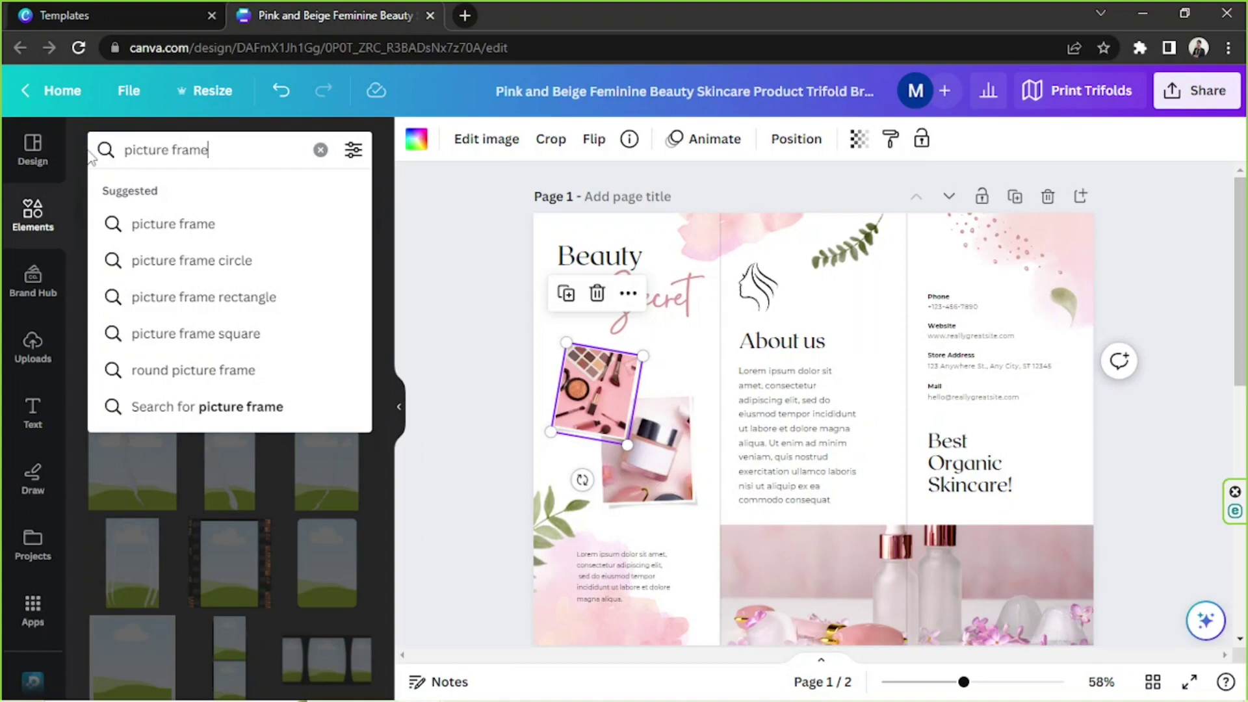
{"action": "key", "text": "Return"}
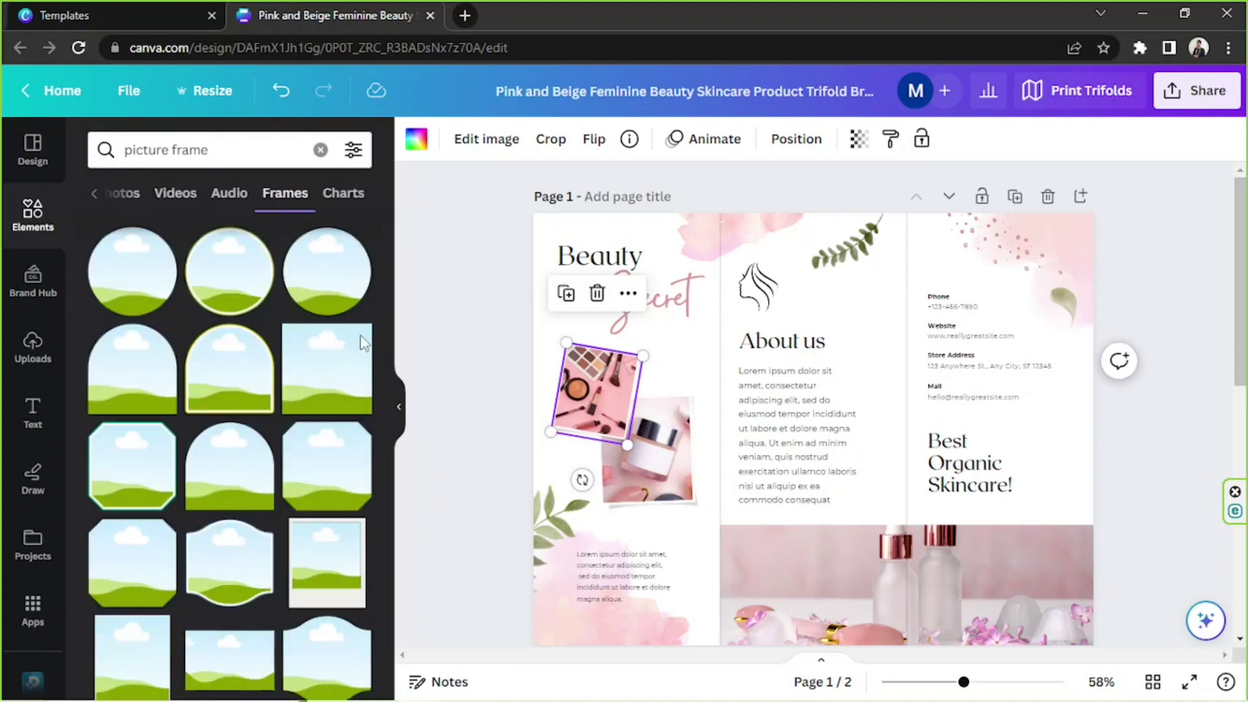
{"action": "scroll", "coordinate": [281, 370], "scroll_direction": "down", "scroll_amount": 10}
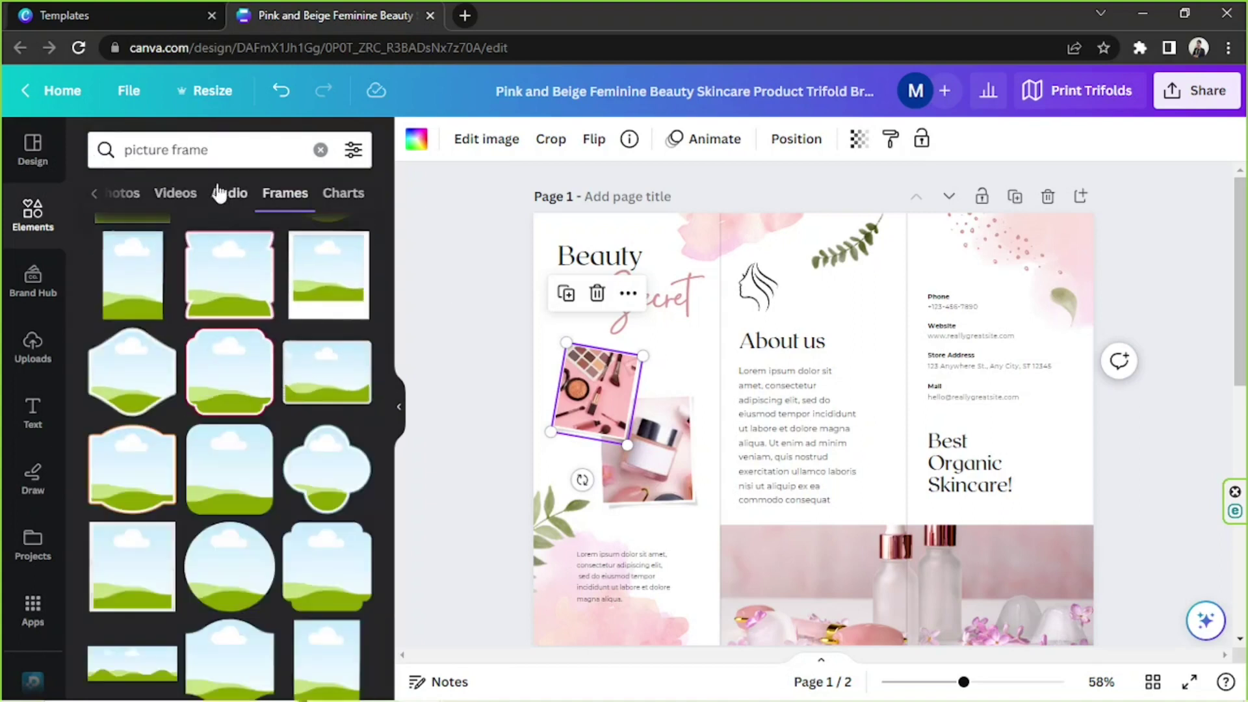
Step: Search 'polaroid', scroll the results, and check the leaf graphics on the page
{"action": "left_click", "coordinate": [127, 150]}
{"action": "key", "text": "ctrl+a"}
{"action": "type", "text": "pol"}
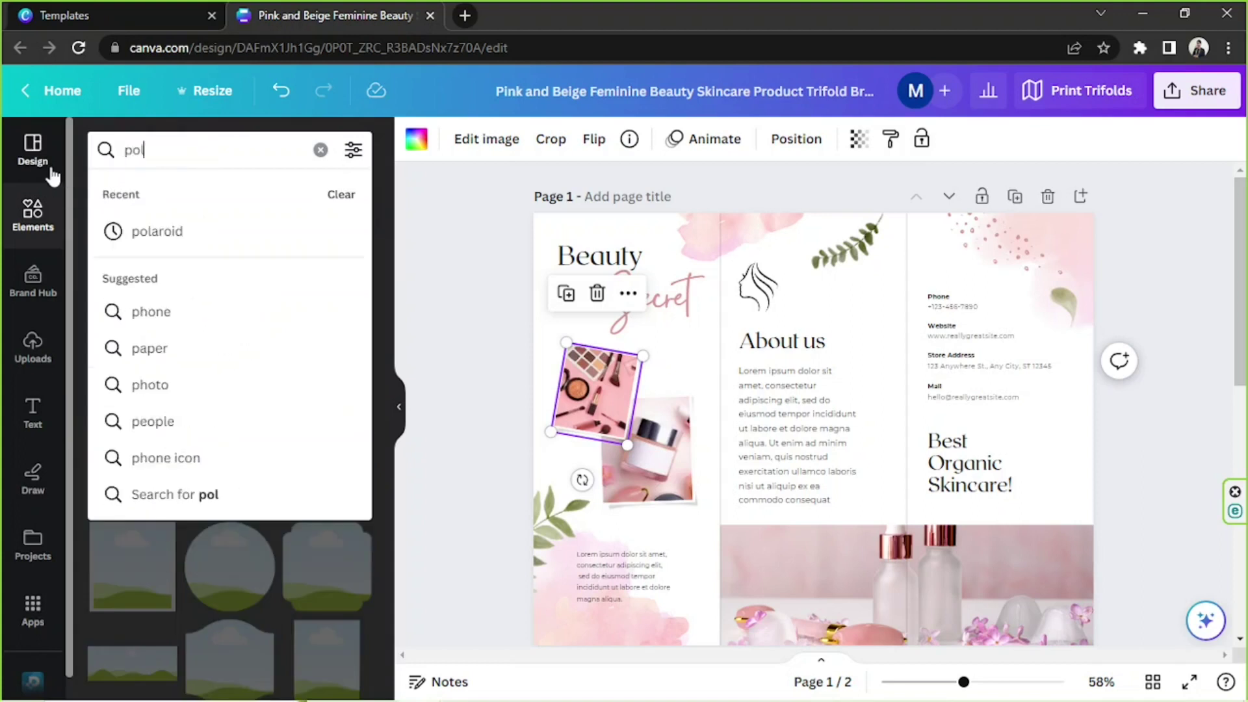
{"action": "type", "text": "aroi"}
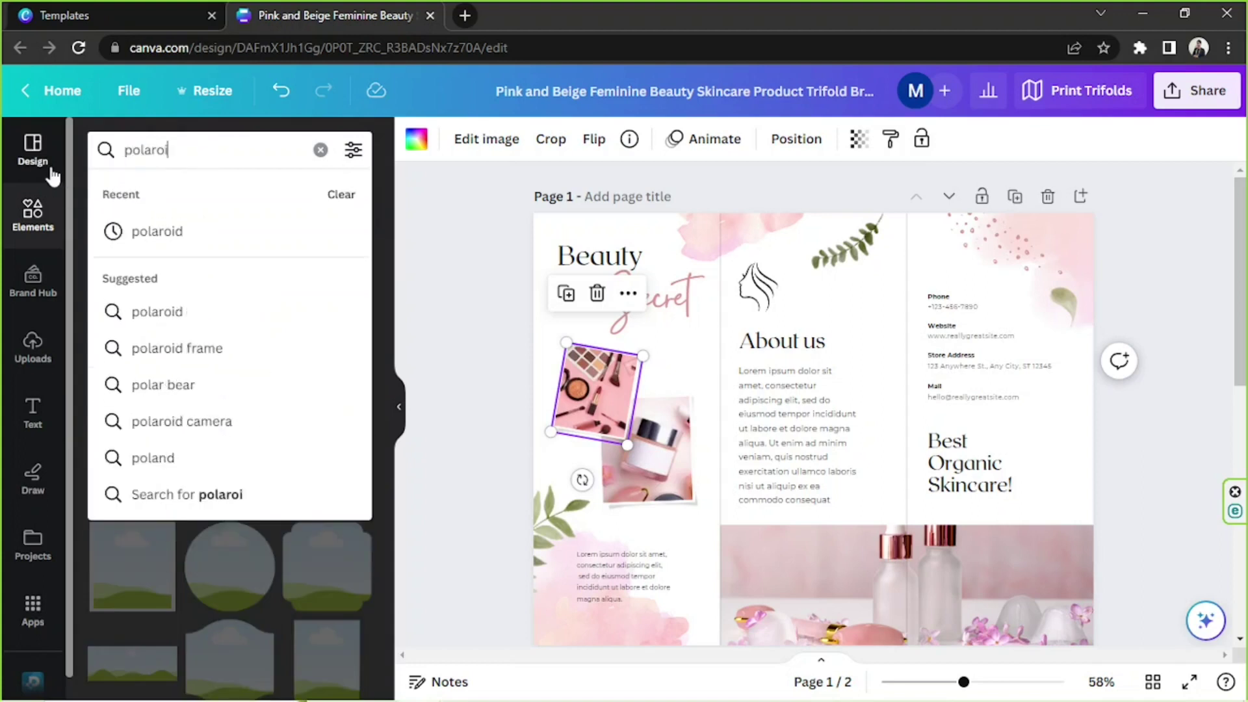
{"action": "type", "text": "d"}
{"action": "key", "text": "Return"}
{"action": "scroll", "coordinate": [224, 419], "scroll_direction": "down", "scroll_amount": 3}
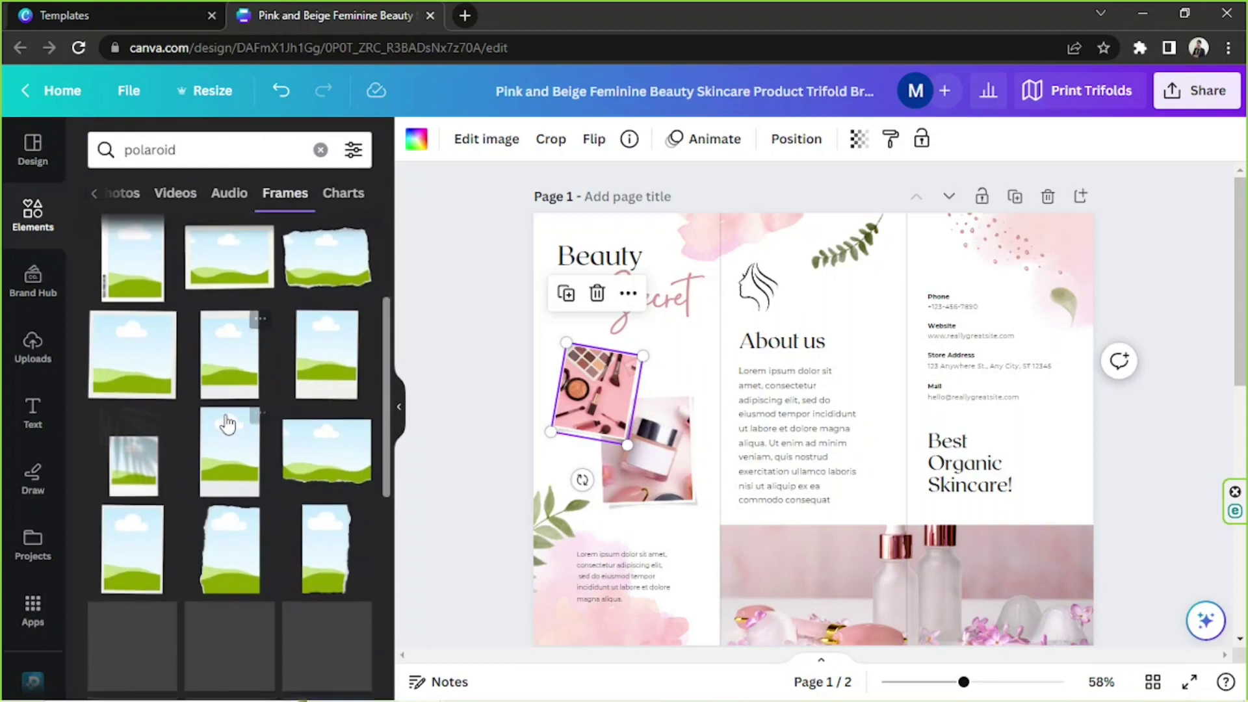
{"action": "left_click", "coordinate": [415, 393]}
{"action": "scroll", "coordinate": [649, 403], "scroll_direction": "down", "scroll_amount": 5}
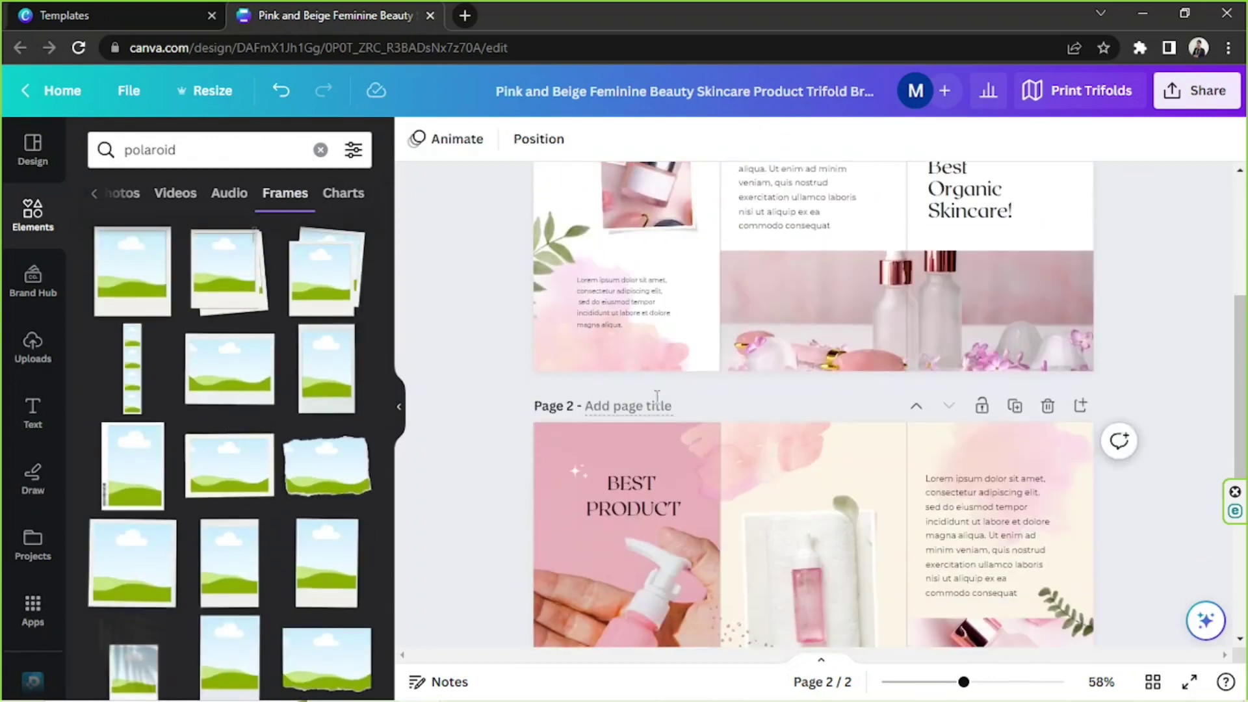
{"action": "scroll", "coordinate": [656, 397], "scroll_direction": "up", "scroll_amount": 5}
{"action": "left_click", "coordinate": [851, 245]}
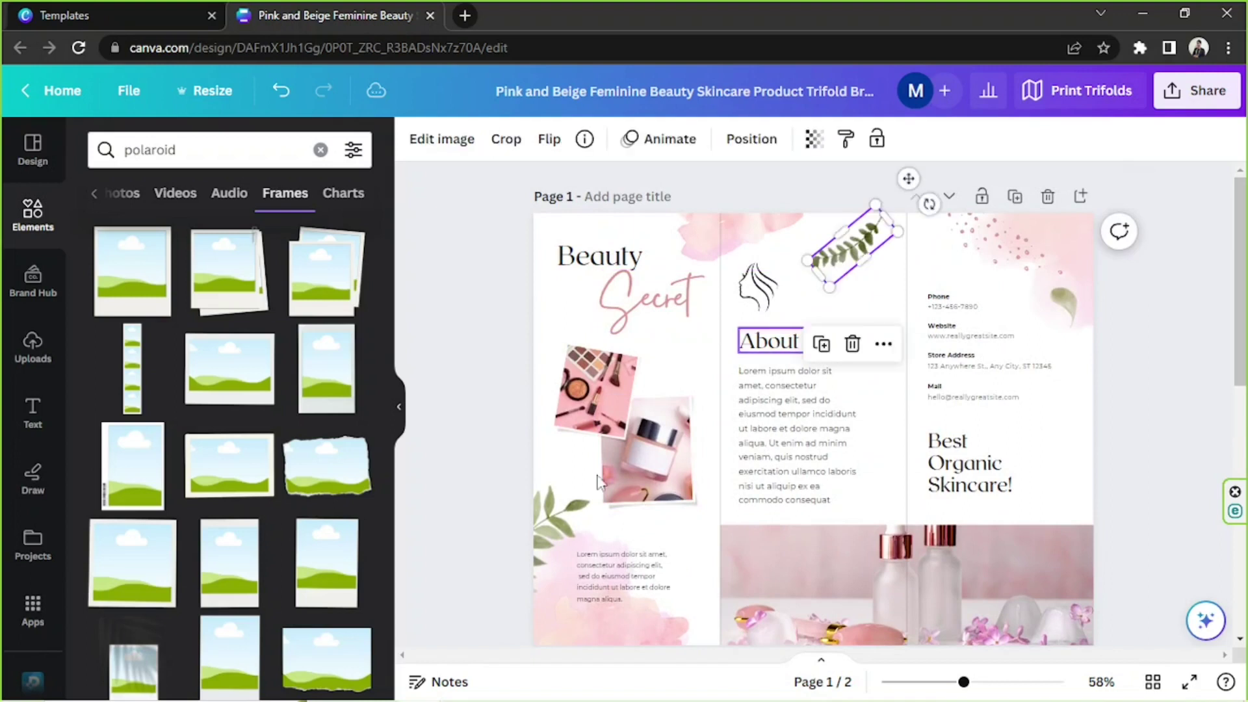
{"action": "left_click", "coordinate": [560, 528]}
{"action": "left_click", "coordinate": [487, 392]}
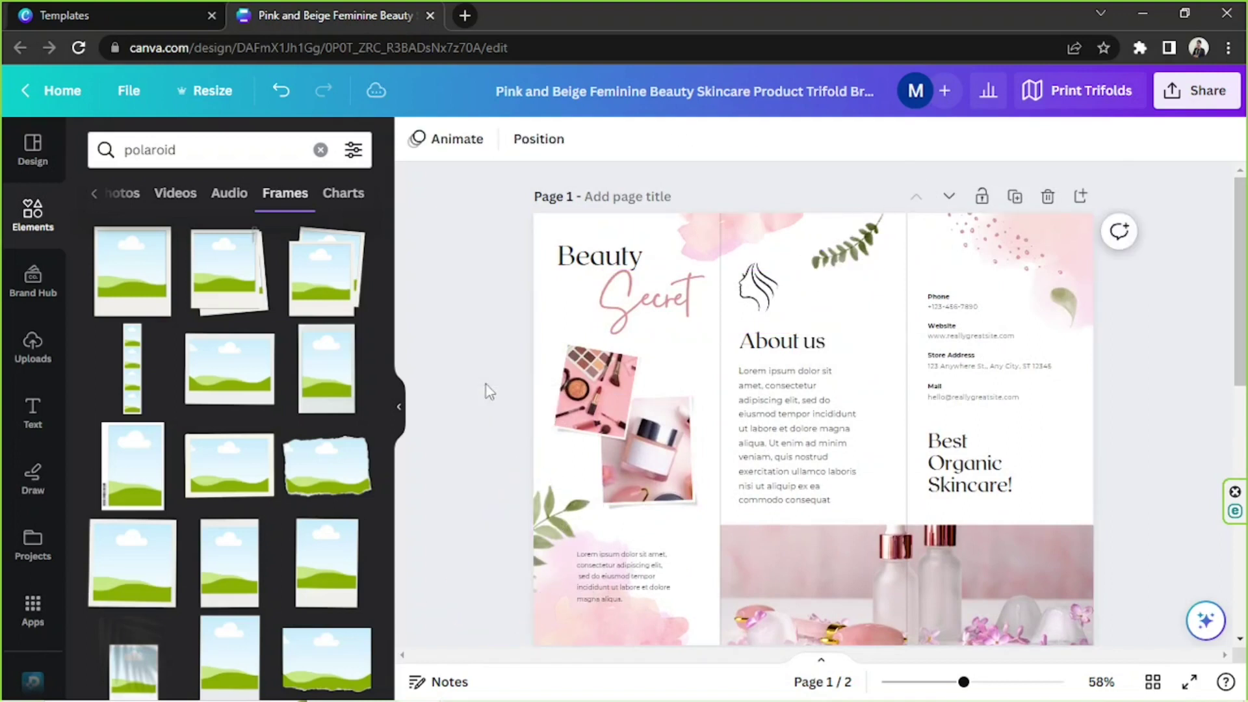
Step: Search elements for 'leaf' and browse both the Graphics and Photos results
{"action": "left_click", "coordinate": [320, 150]}
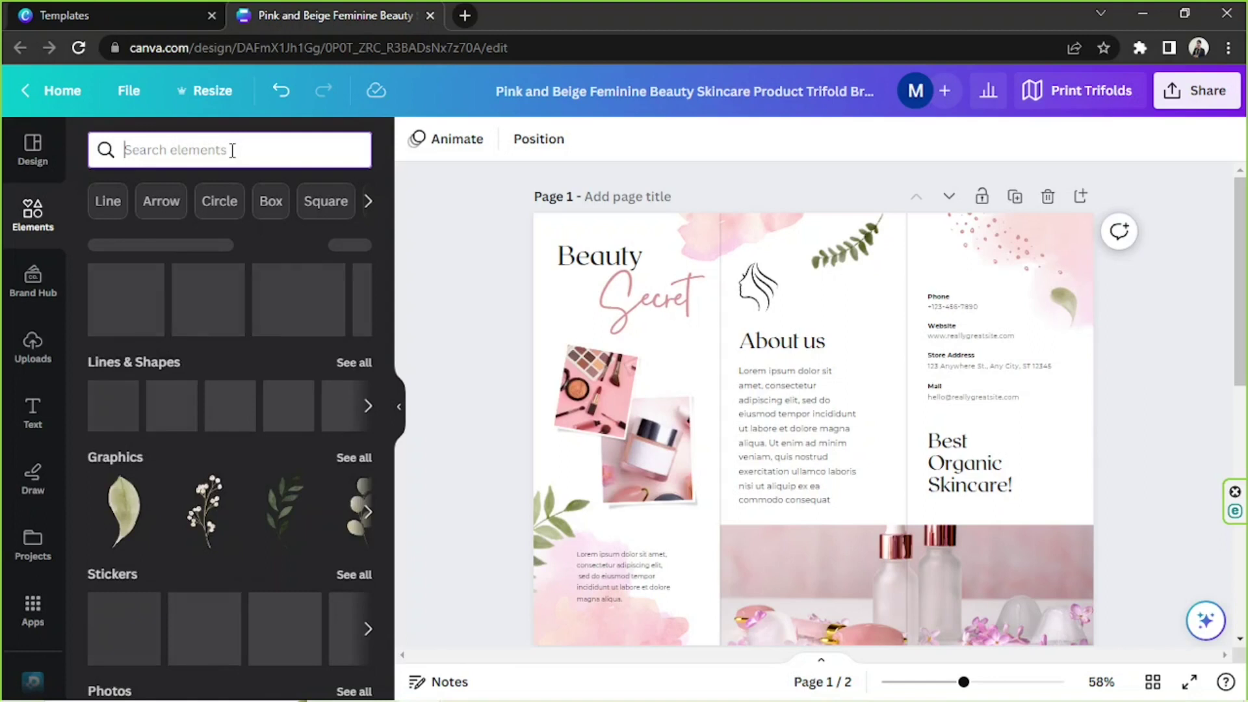
{"action": "type", "text": "leaf"}
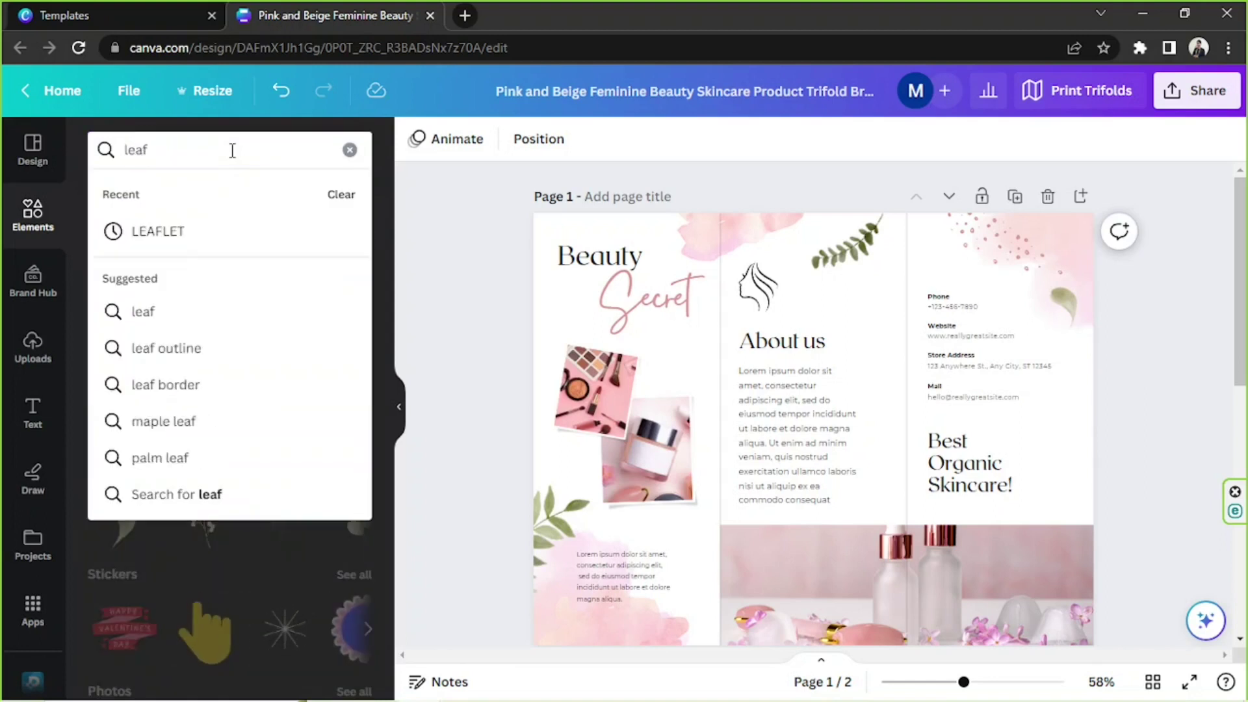
{"action": "key", "text": "Return"}
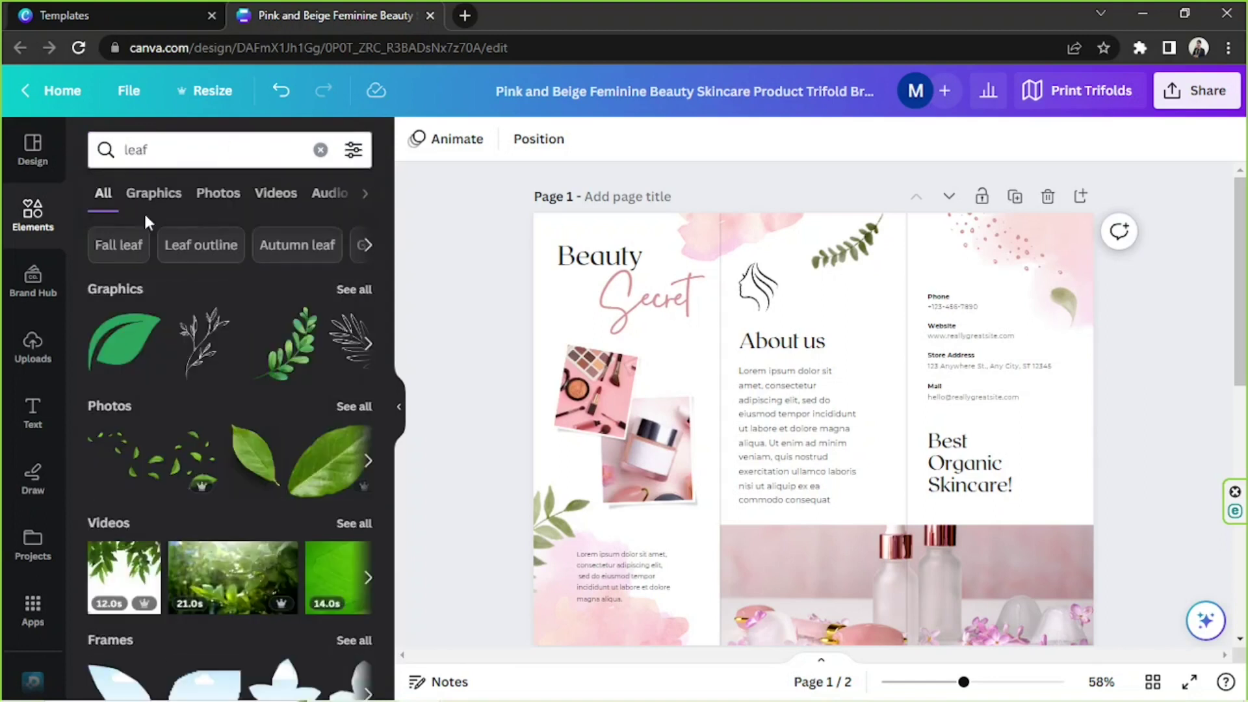
{"action": "left_click", "coordinate": [155, 193]}
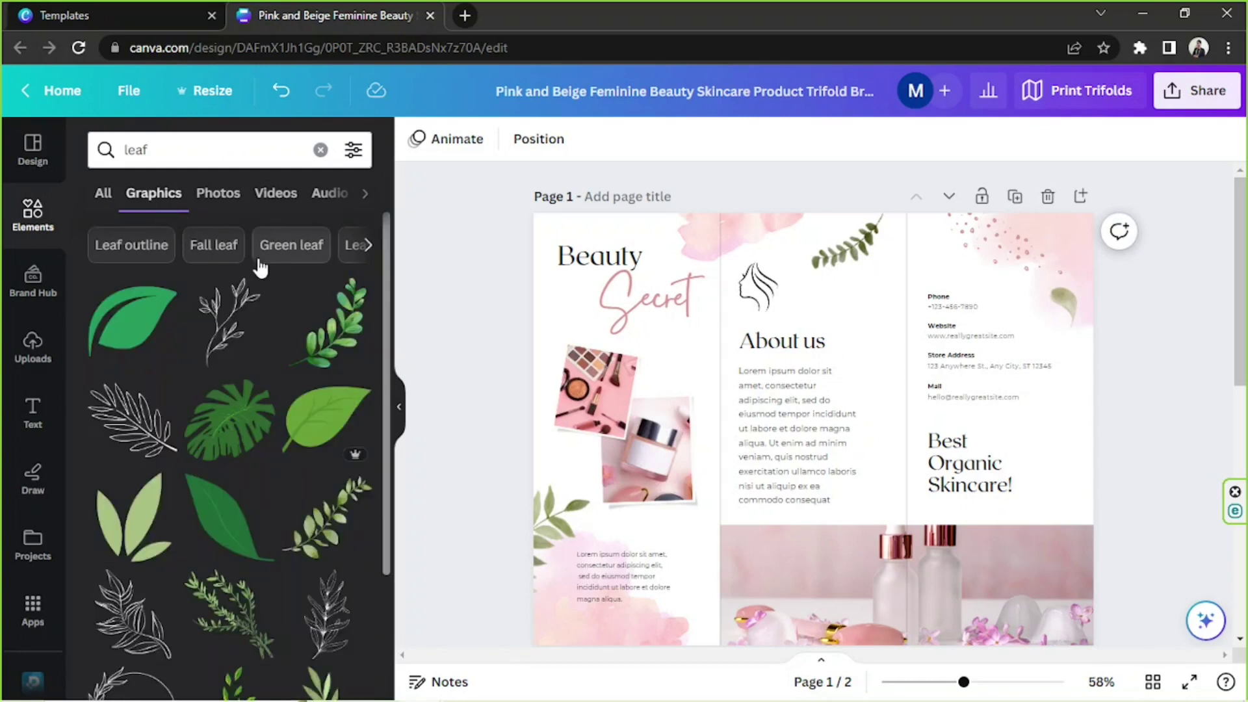
{"action": "scroll", "coordinate": [266, 273], "scroll_direction": "down", "scroll_amount": 2}
{"action": "scroll", "coordinate": [266, 273], "scroll_direction": "down", "scroll_amount": 3}
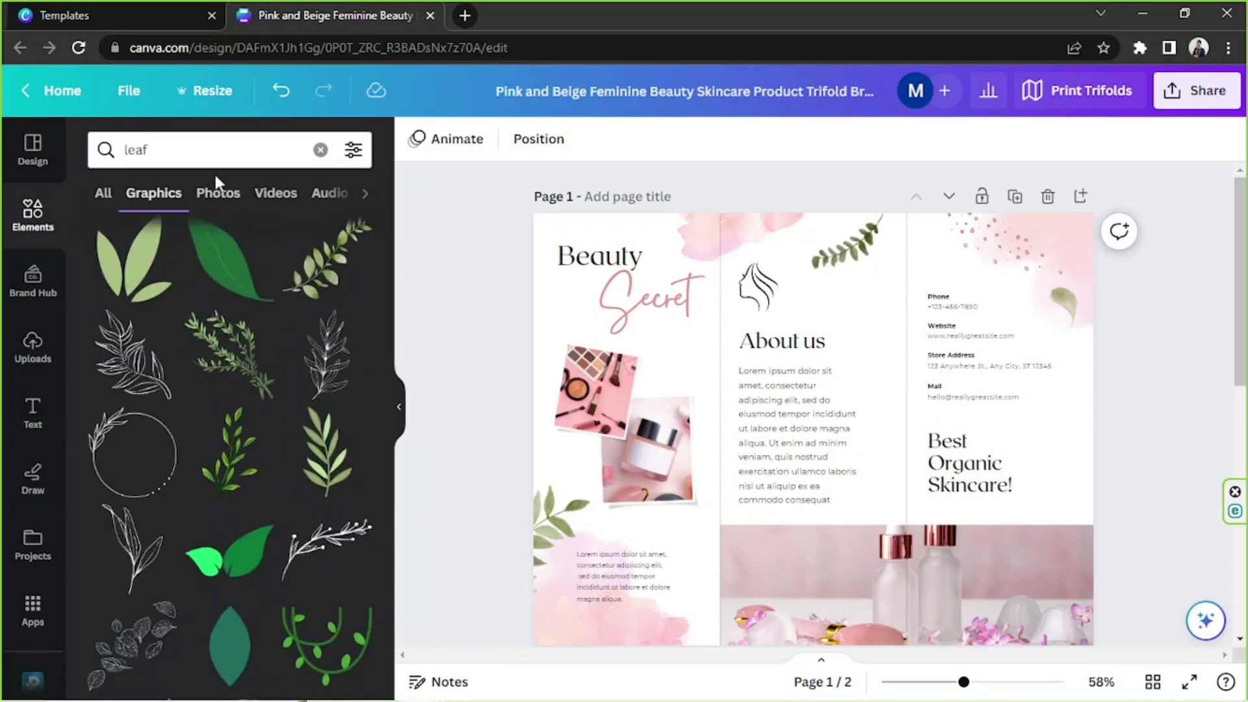
{"action": "left_click", "coordinate": [216, 195]}
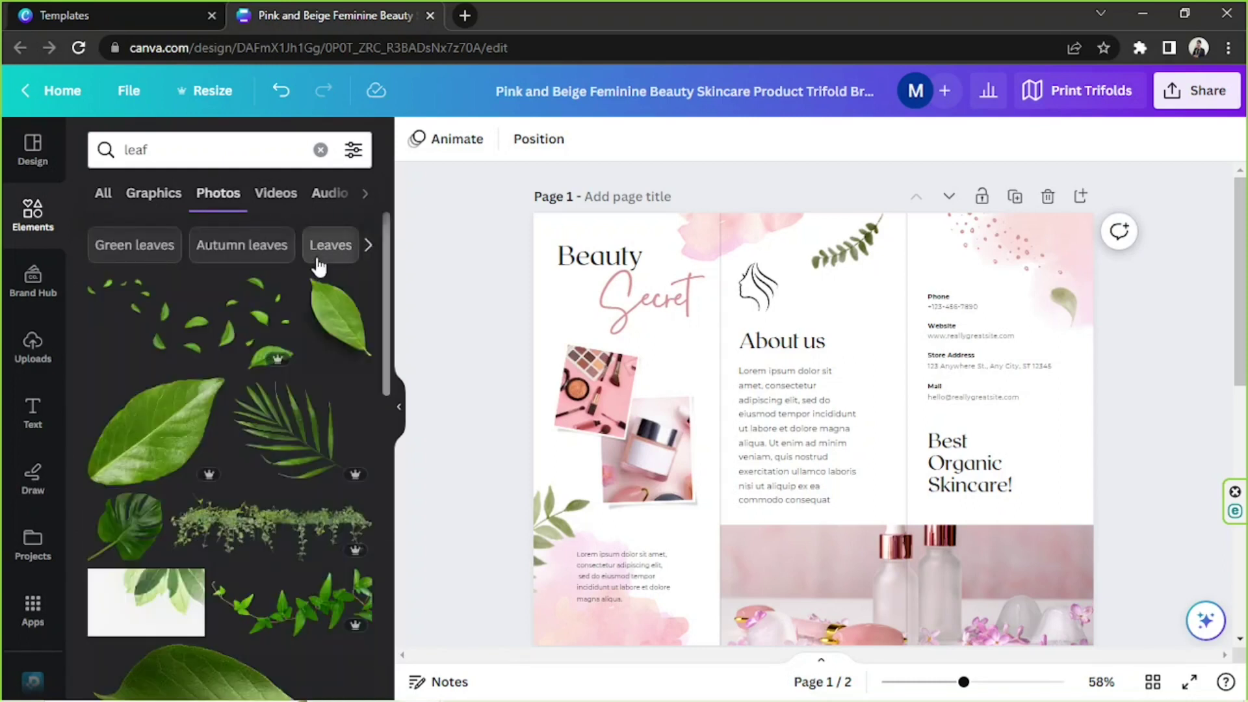
{"action": "scroll", "coordinate": [317, 269], "scroll_direction": "down", "scroll_amount": 3}
{"action": "scroll", "coordinate": [317, 268], "scroll_direction": "down", "scroll_amount": 8}
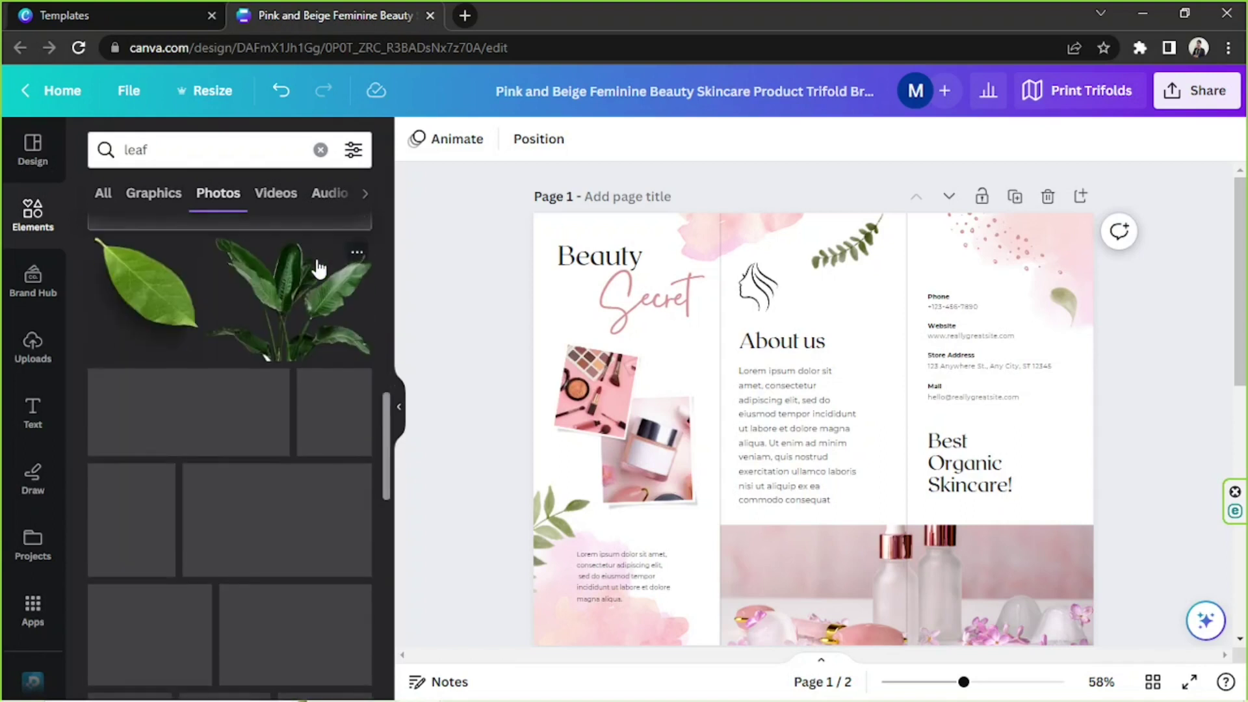
{"action": "scroll", "coordinate": [318, 268], "scroll_direction": "down", "scroll_amount": 8}
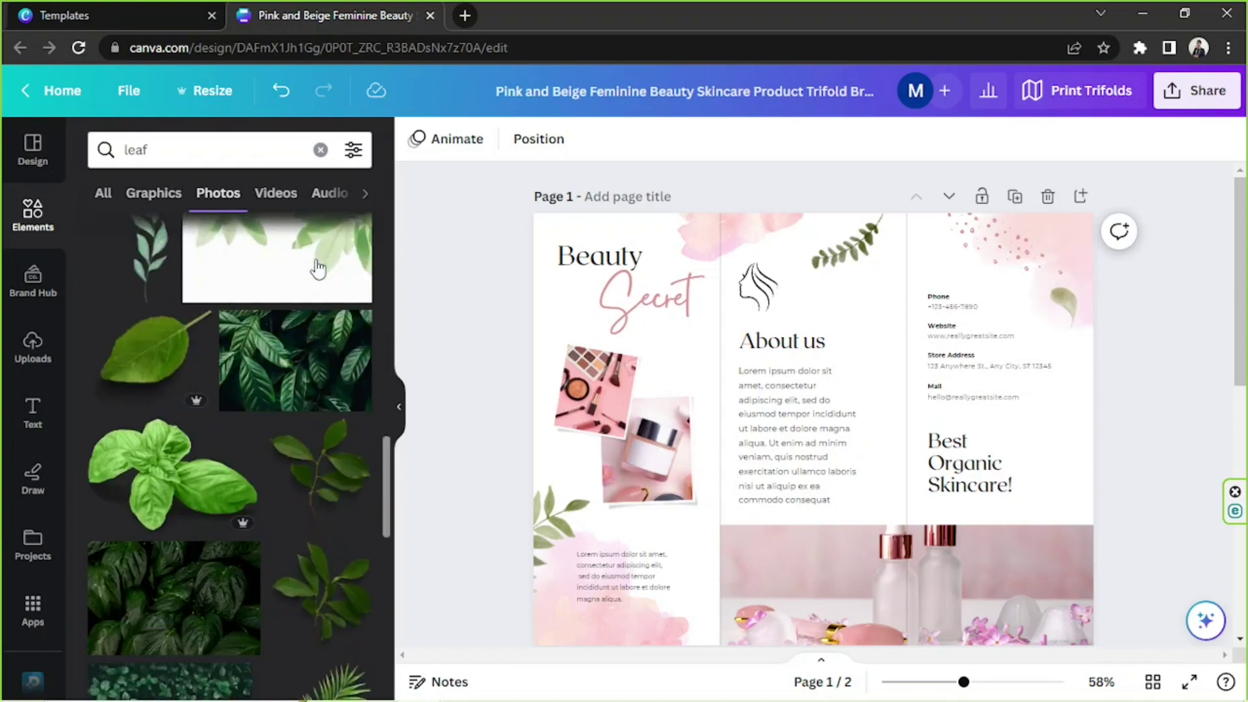
Step: Return to the leaf Graphics tab and scroll further through the results
{"action": "left_click", "coordinate": [154, 195]}
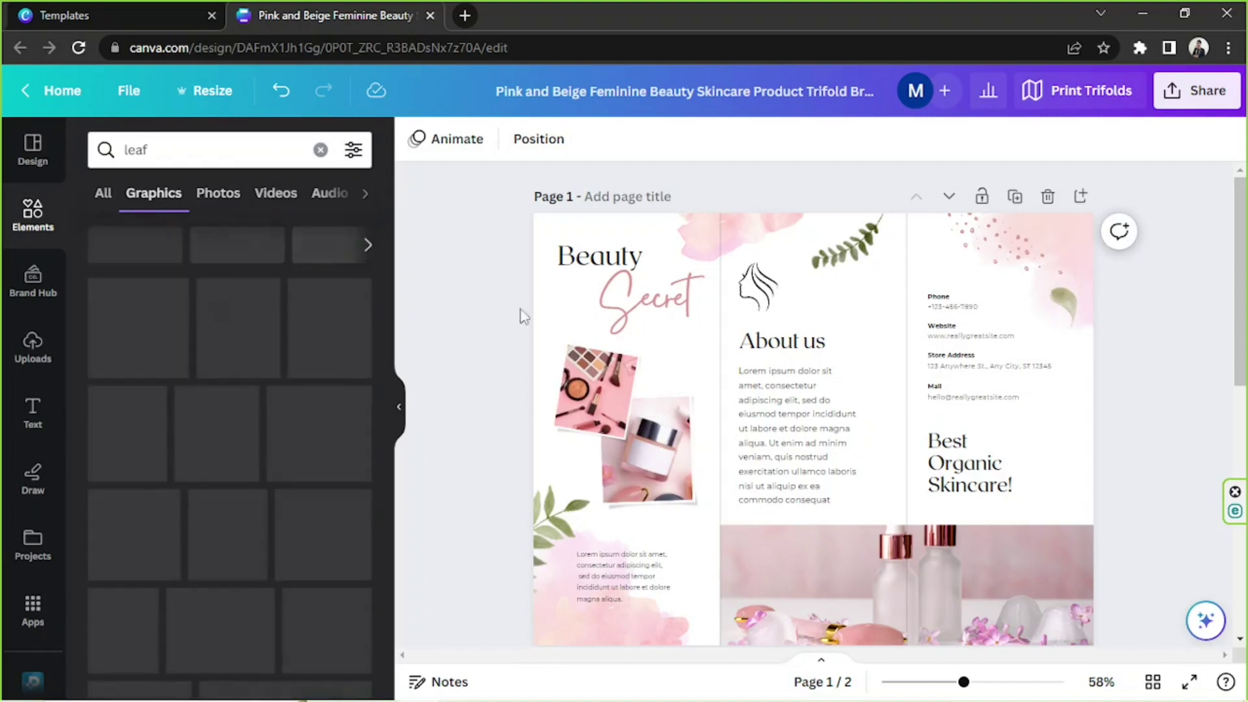
{"action": "scroll", "coordinate": [786, 364], "scroll_direction": "down", "scroll_amount": 3}
{"action": "scroll", "coordinate": [786, 361], "scroll_direction": "up", "scroll_amount": 3}
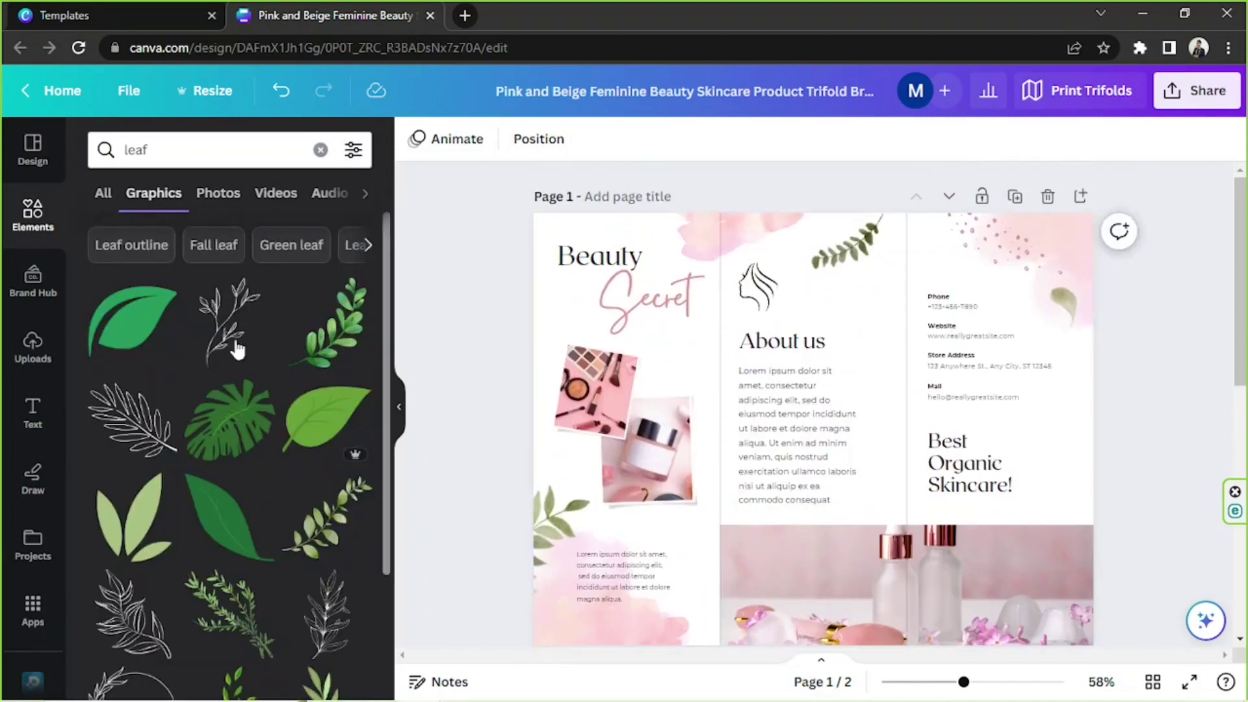
{"action": "scroll", "coordinate": [222, 348], "scroll_direction": "down", "scroll_amount": 1}
{"action": "scroll", "coordinate": [343, 342], "scroll_direction": "up", "scroll_amount": 2}
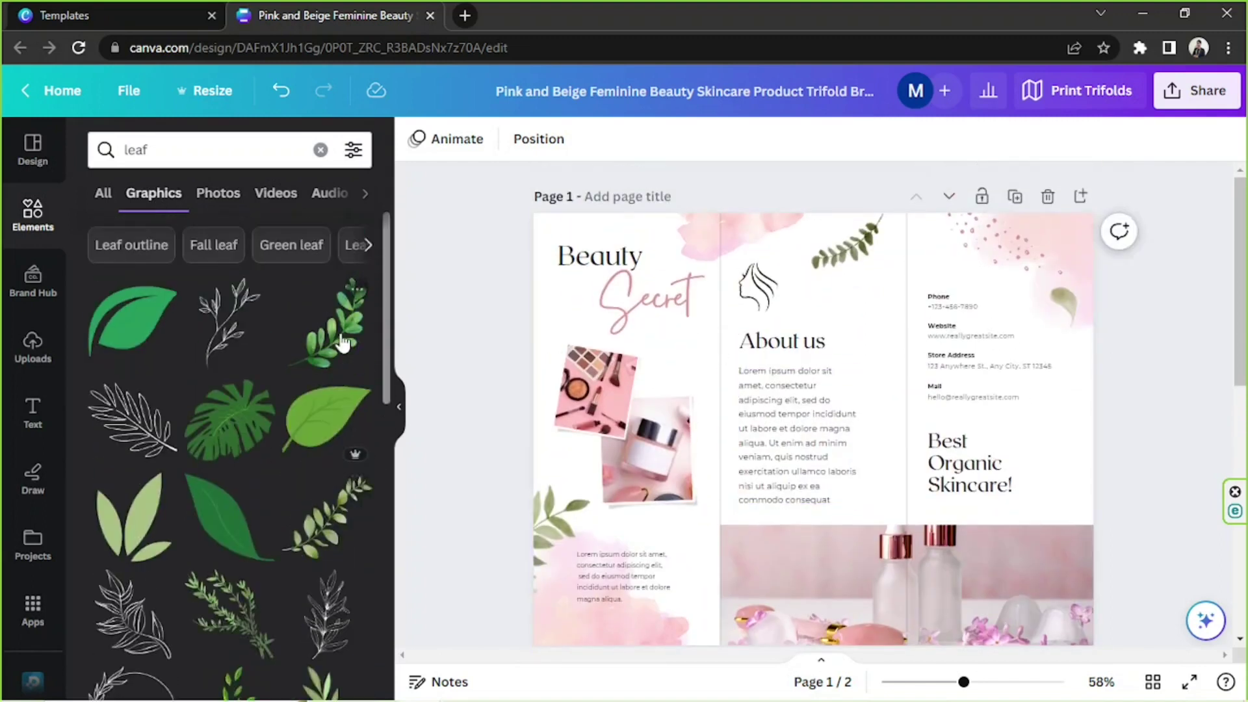
{"action": "scroll", "coordinate": [279, 297], "scroll_direction": "down", "scroll_amount": 3}
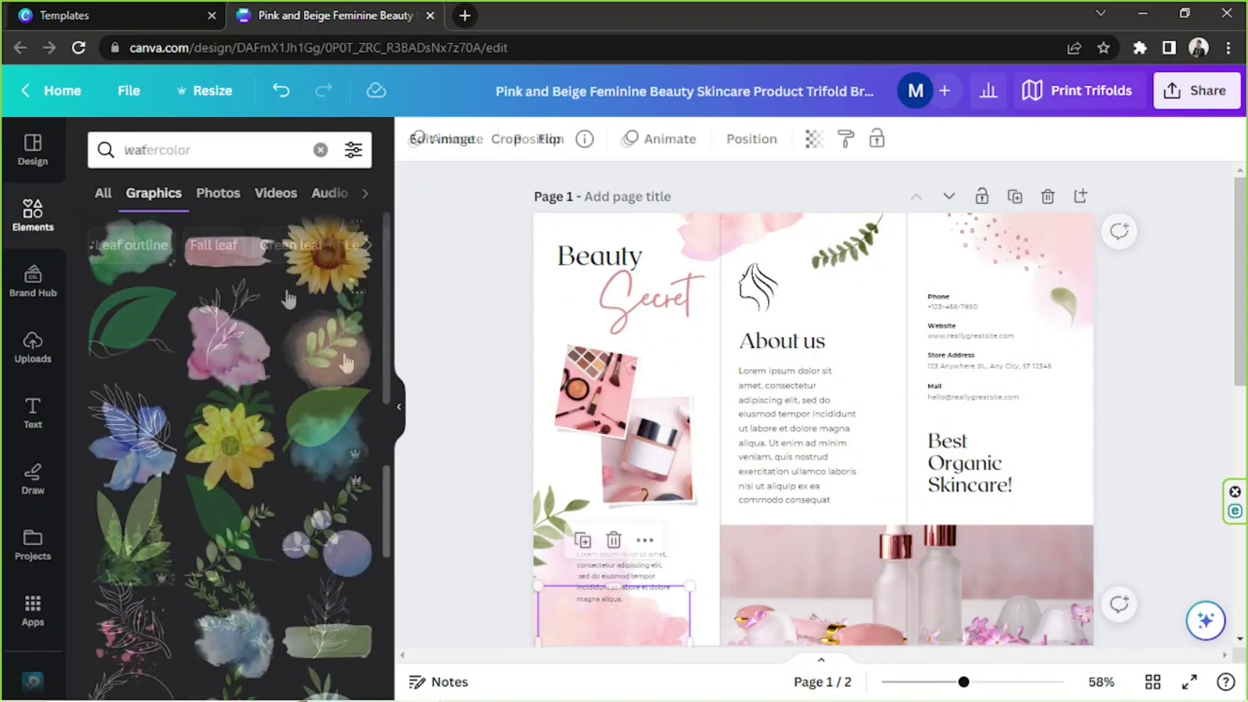
{"action": "scroll", "coordinate": [289, 293], "scroll_direction": "down", "scroll_amount": 5}
{"action": "scroll", "coordinate": [289, 294], "scroll_direction": "down", "scroll_amount": 8}
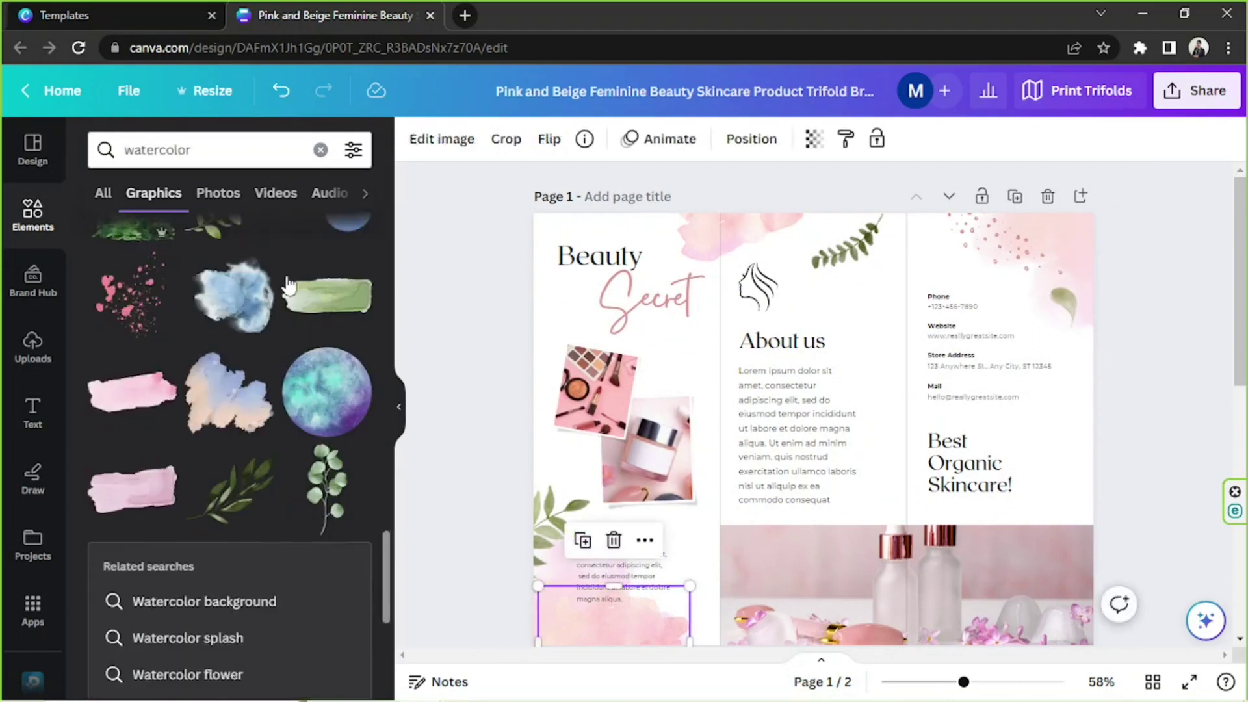
{"action": "scroll", "coordinate": [289, 286], "scroll_direction": "down", "scroll_amount": 8}
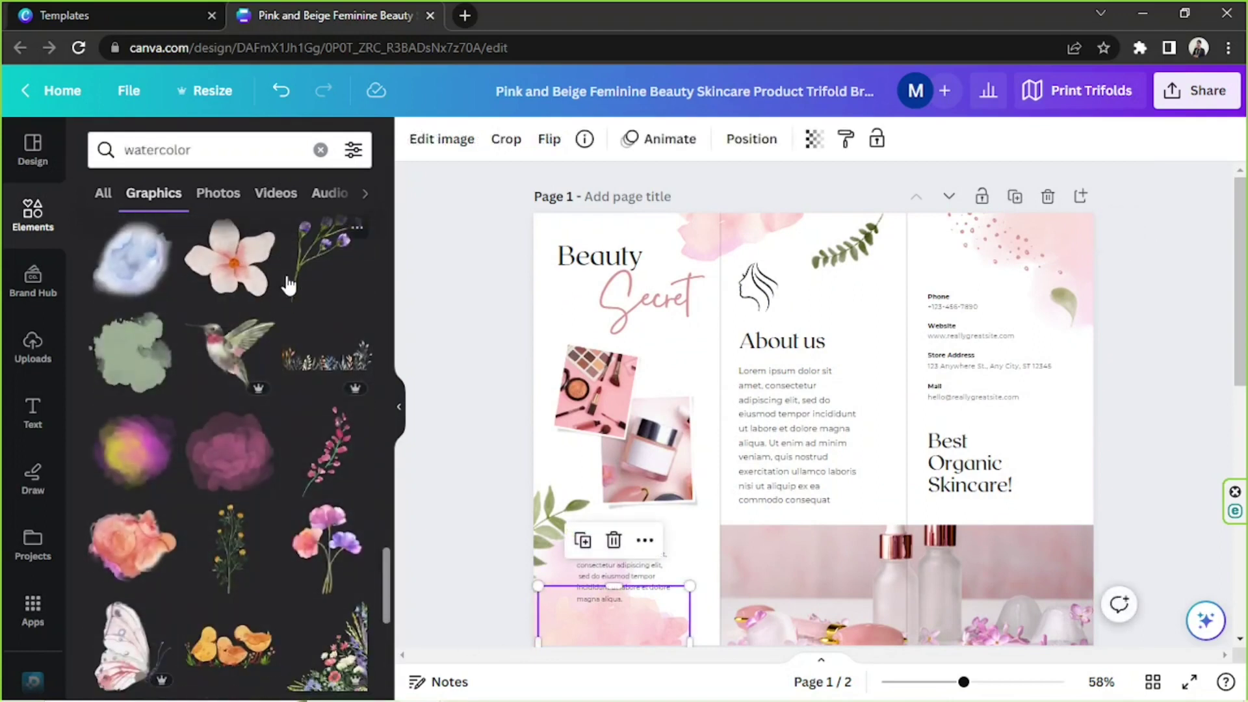
{"action": "scroll", "coordinate": [294, 290], "scroll_direction": "down", "scroll_amount": 2}
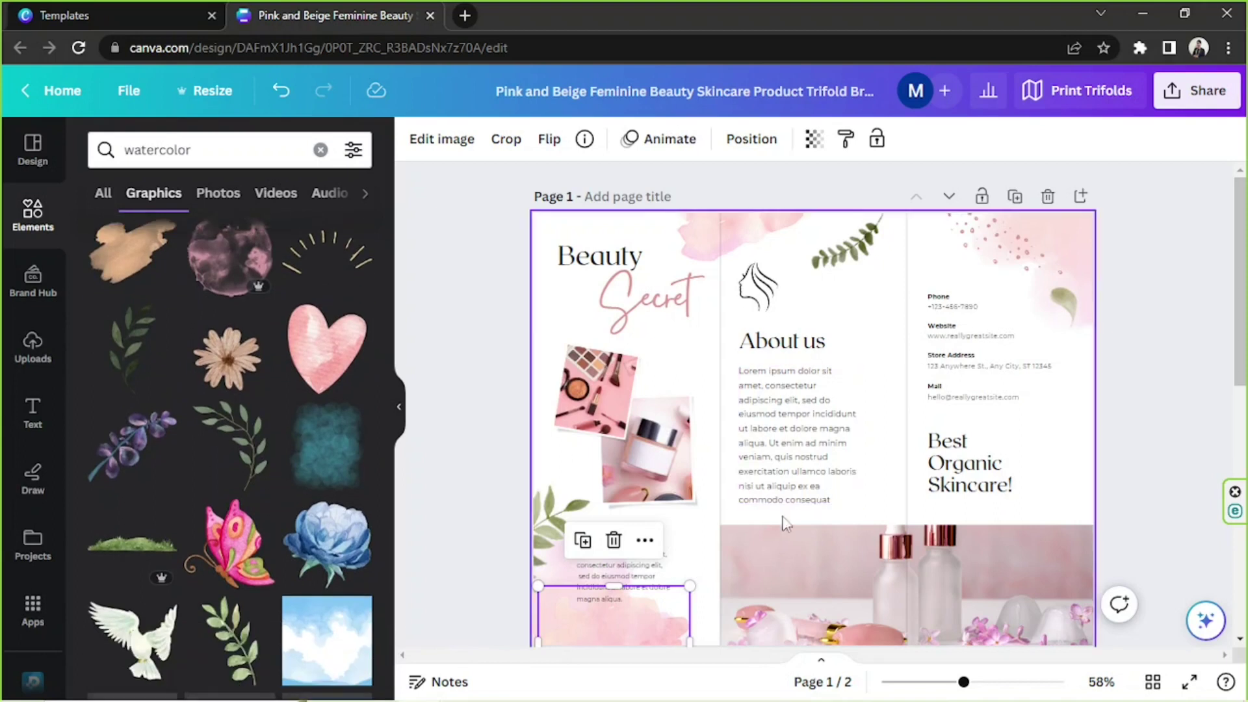
Step: Deselect the watercolor shape, collapse the side panel and review Page 1
{"action": "left_click", "coordinate": [1127, 383]}
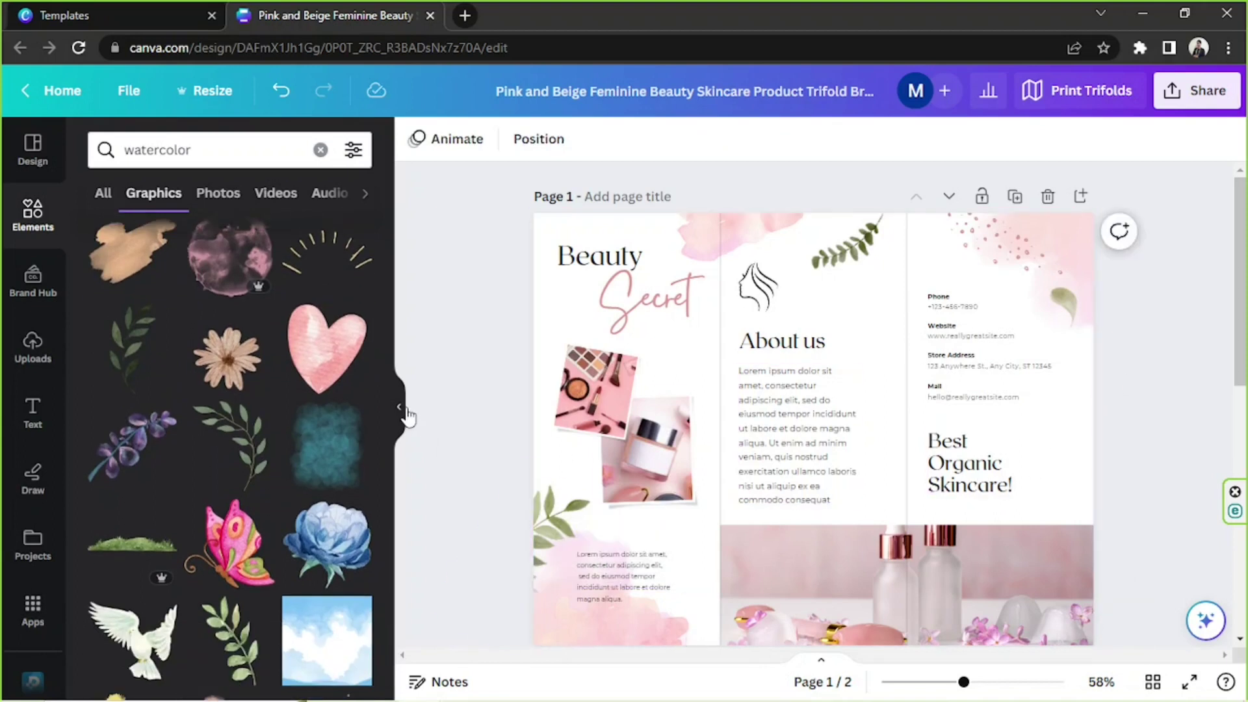
{"action": "left_click", "coordinate": [398, 406]}
{"action": "scroll", "coordinate": [825, 421], "scroll_direction": "down", "scroll_amount": 5}
{"action": "scroll", "coordinate": [815, 416], "scroll_direction": "up", "scroll_amount": 5}
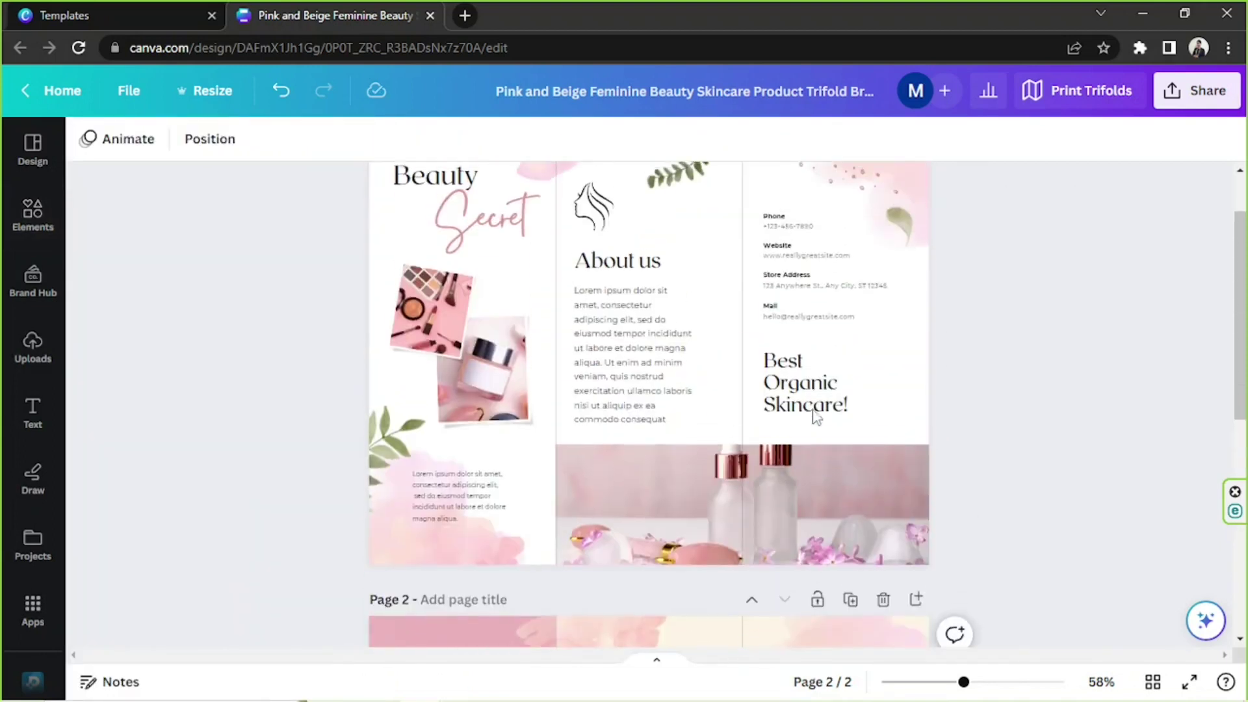
{"action": "left_click_drag", "start_coordinate": [286, 241], "coordinate": [1070, 432]}
{"action": "scroll", "coordinate": [880, 489], "scroll_direction": "down", "scroll_amount": 3}
{"action": "scroll", "coordinate": [1069, 431], "scroll_direction": "up", "scroll_amount": 3}
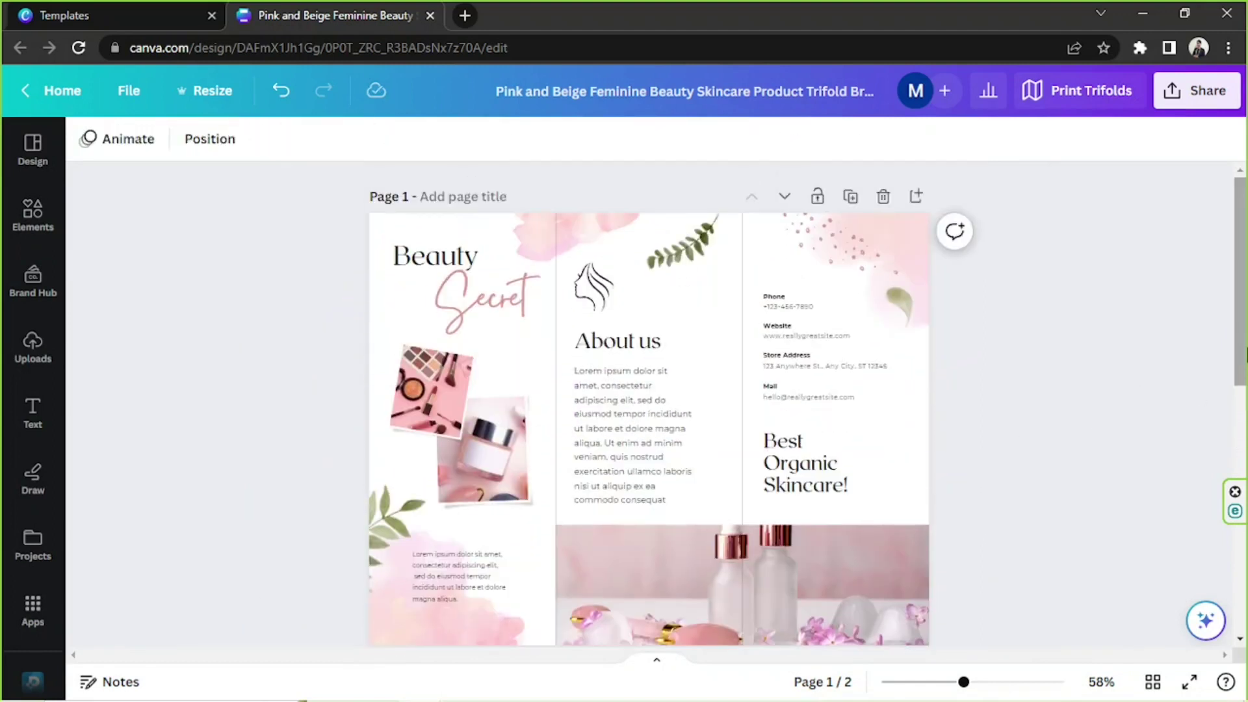
{"action": "scroll", "coordinate": [974, 403], "scroll_direction": "down", "scroll_amount": 1}
{"action": "left_click_drag", "start_coordinate": [330, 207], "coordinate": [1004, 606]}
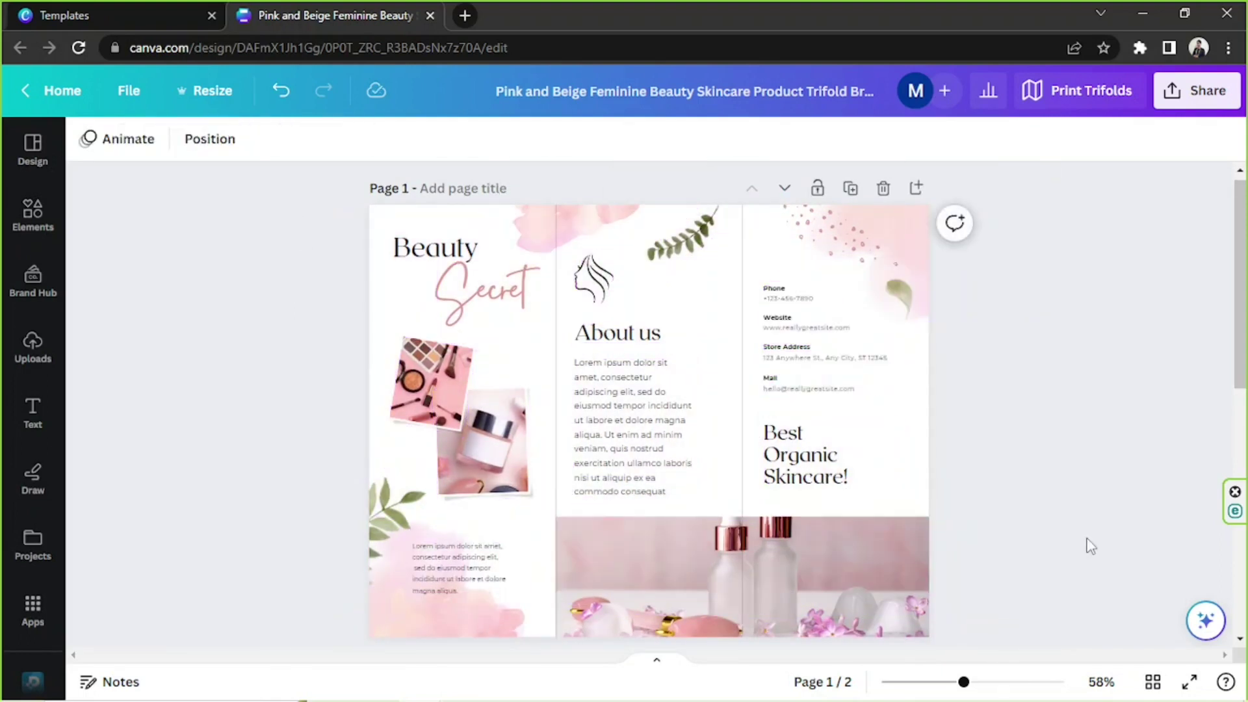
{"action": "scroll", "coordinate": [1246, 357], "scroll_direction": "down", "scroll_amount": 4}
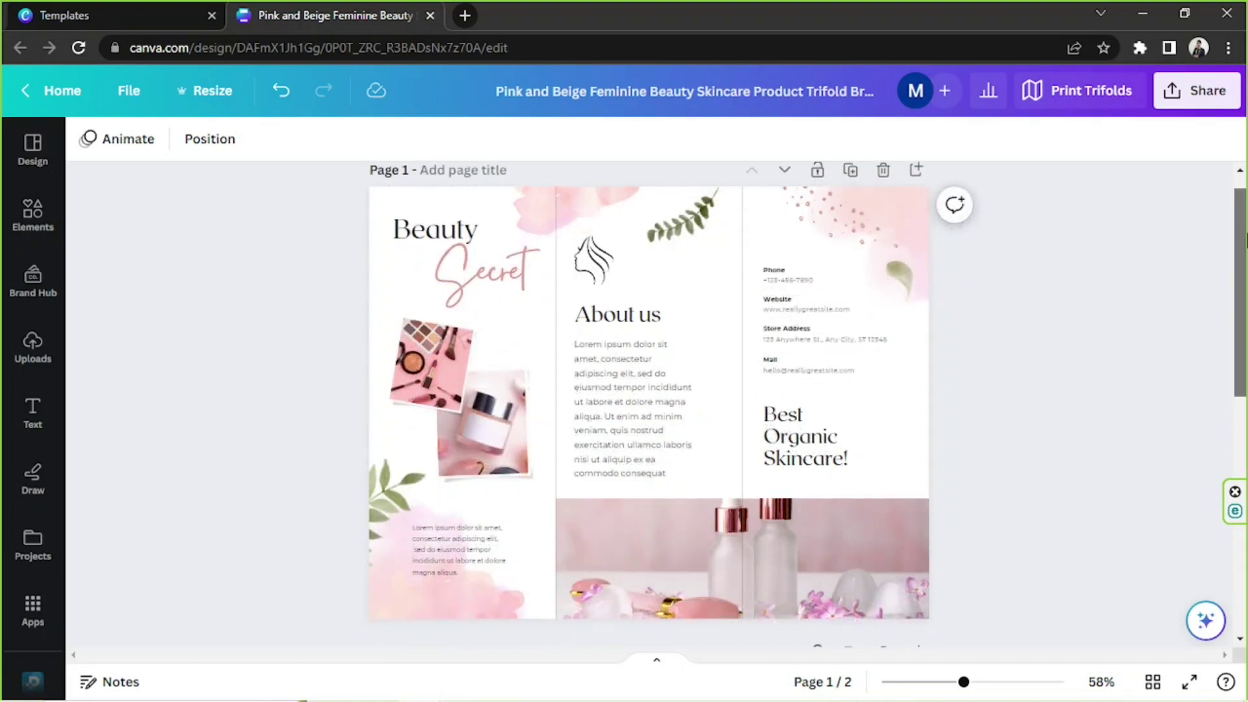
{"action": "left_click_drag", "start_coordinate": [1246, 356], "coordinate": [1246, 263]}
{"action": "scroll", "coordinate": [432, 223], "scroll_direction": "down", "scroll_amount": 6}
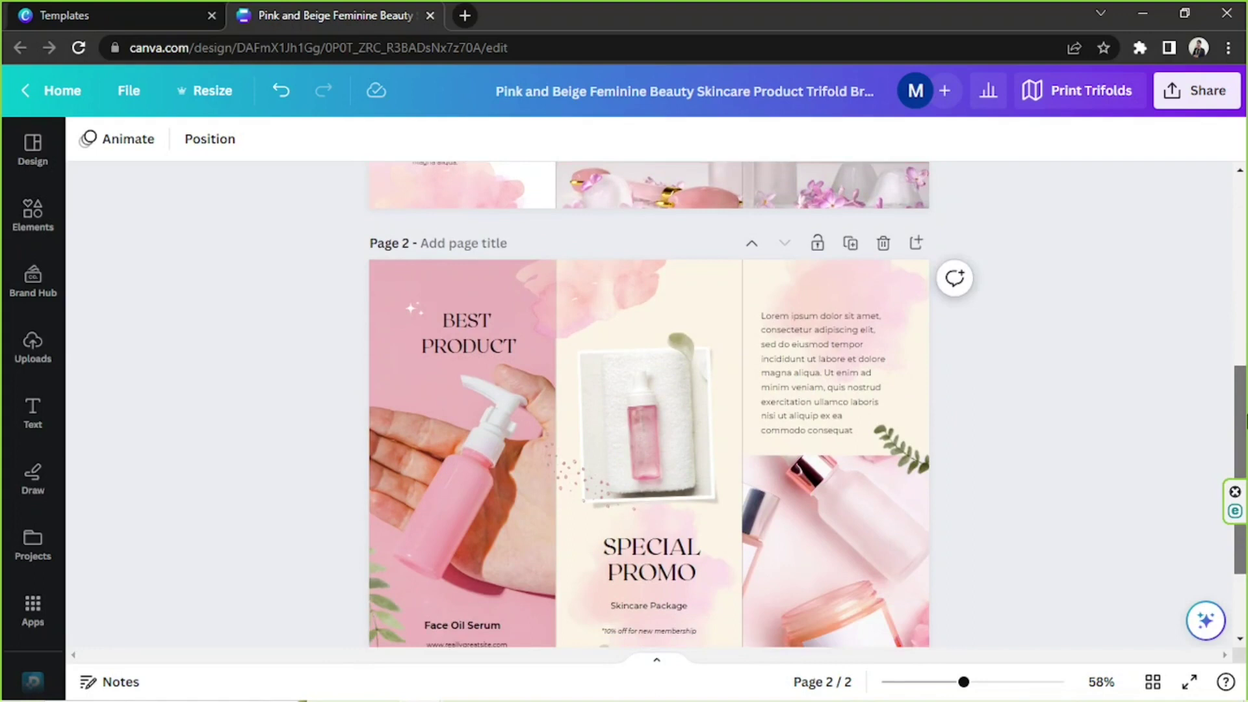
Step: Scroll through Page 2, checking the hand-and-bottle photo, then back to Page 1
{"action": "left_click", "coordinate": [387, 259]}
{"action": "left_click", "coordinate": [247, 289]}
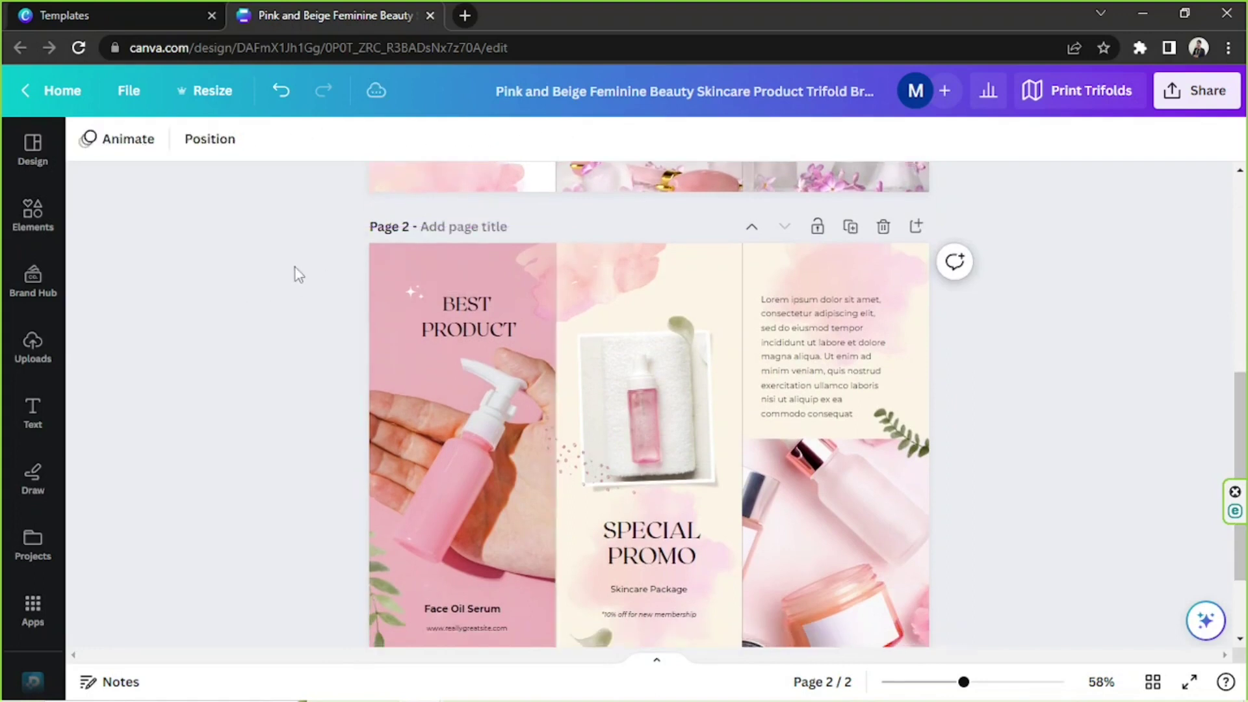
{"action": "scroll", "coordinate": [747, 292], "scroll_direction": "down", "scroll_amount": 2}
{"action": "left_click", "coordinate": [1244, 365]}
{"action": "scroll", "coordinate": [910, 422], "scroll_direction": "down", "scroll_amount": 5}
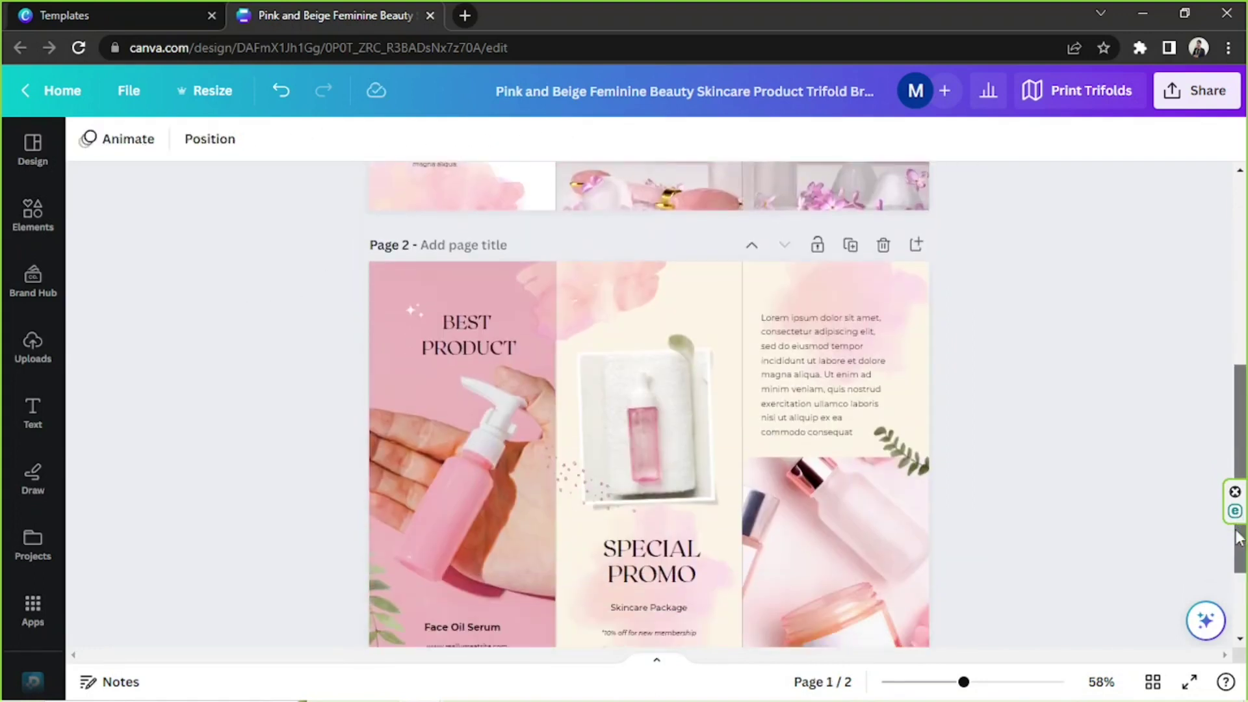
{"action": "scroll", "coordinate": [822, 459], "scroll_direction": "up", "scroll_amount": 7}
{"action": "scroll", "coordinate": [1224, 512], "scroll_direction": "down", "scroll_amount": 8}
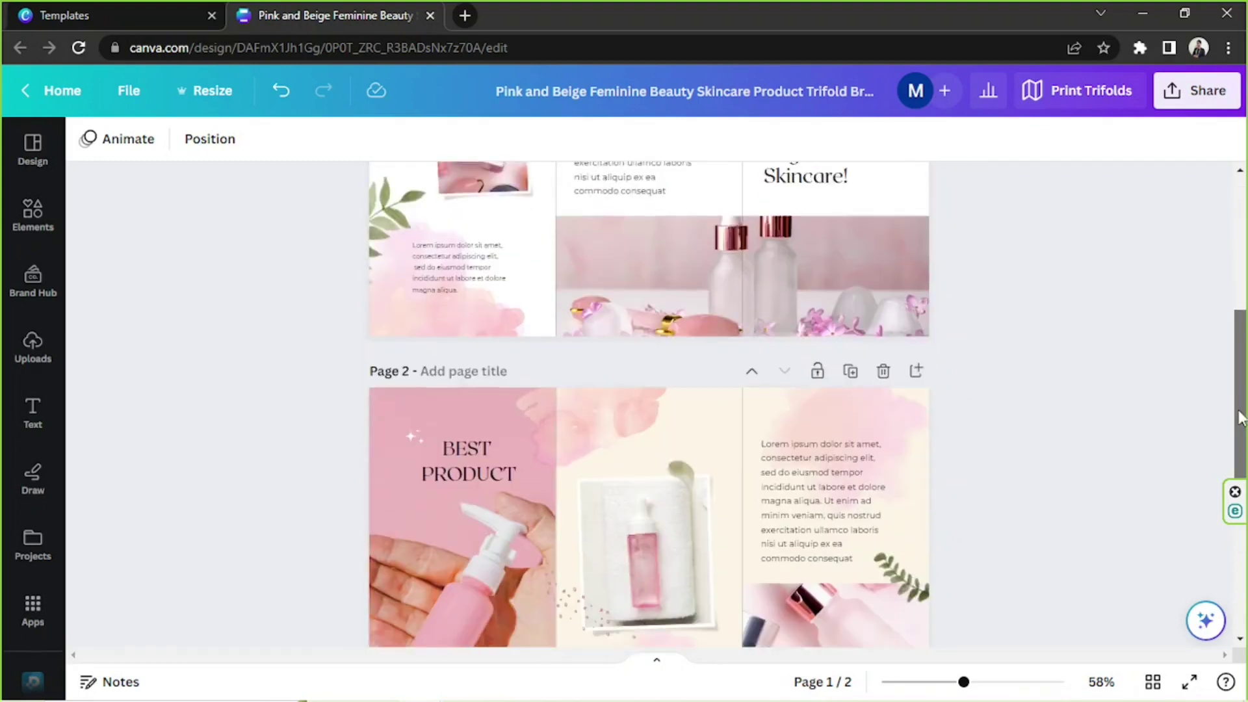
{"action": "left_click_drag", "start_coordinate": [1239, 512], "coordinate": [1243, 254]}
{"action": "scroll", "coordinate": [1218, 305], "scroll_direction": "down", "scroll_amount": 2}
{"action": "scroll", "coordinate": [1110, 291], "scroll_direction": "up", "scroll_amount": 1}
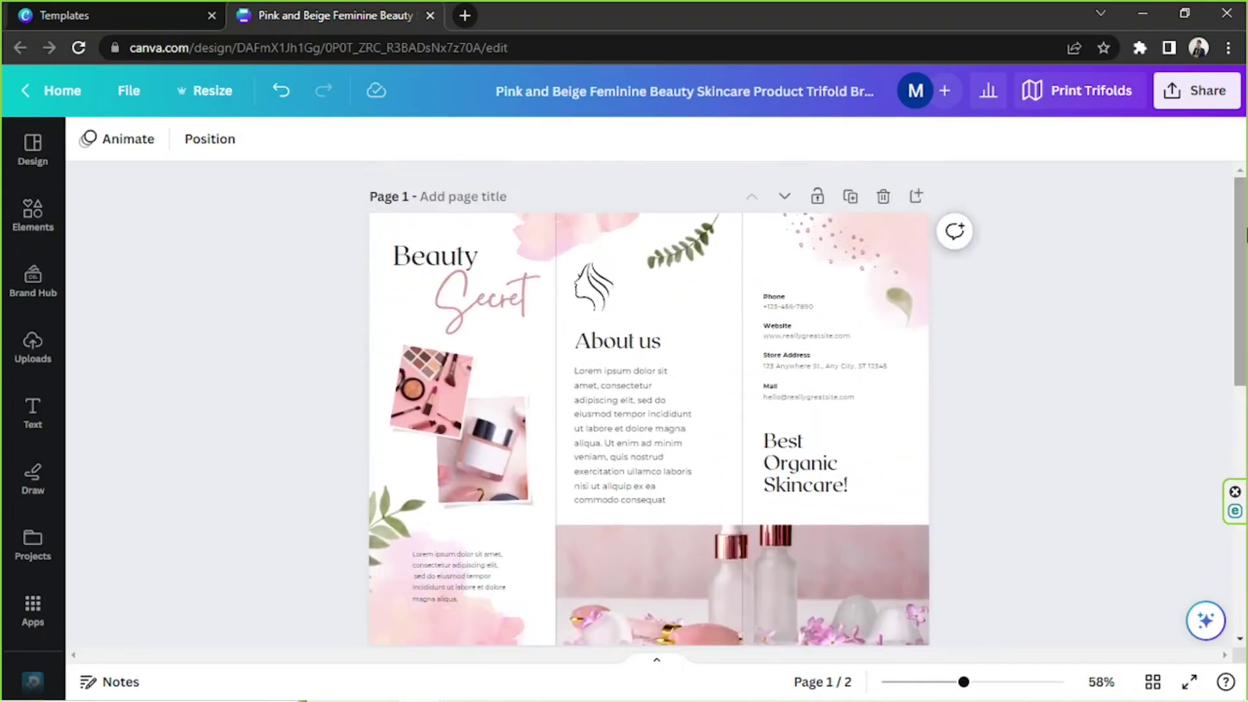
{"action": "mouse_move", "coordinate": [1243, 208]}
{"action": "left_mouse_down"}
{"action": "mouse_move", "coordinate": [1243, 453]}
{"action": "mouse_move", "coordinate": [1244, 208]}
{"action": "left_mouse_up"}
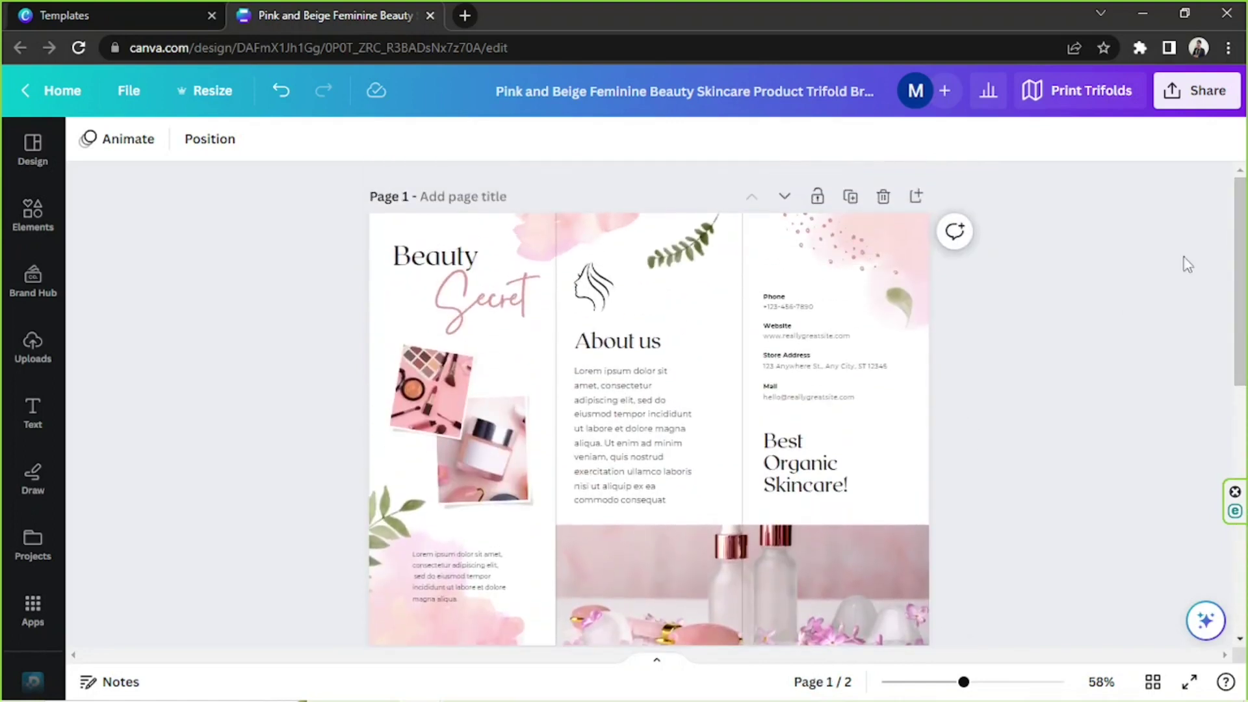
{"action": "left_click_drag", "start_coordinate": [304, 234], "coordinate": [1050, 504]}
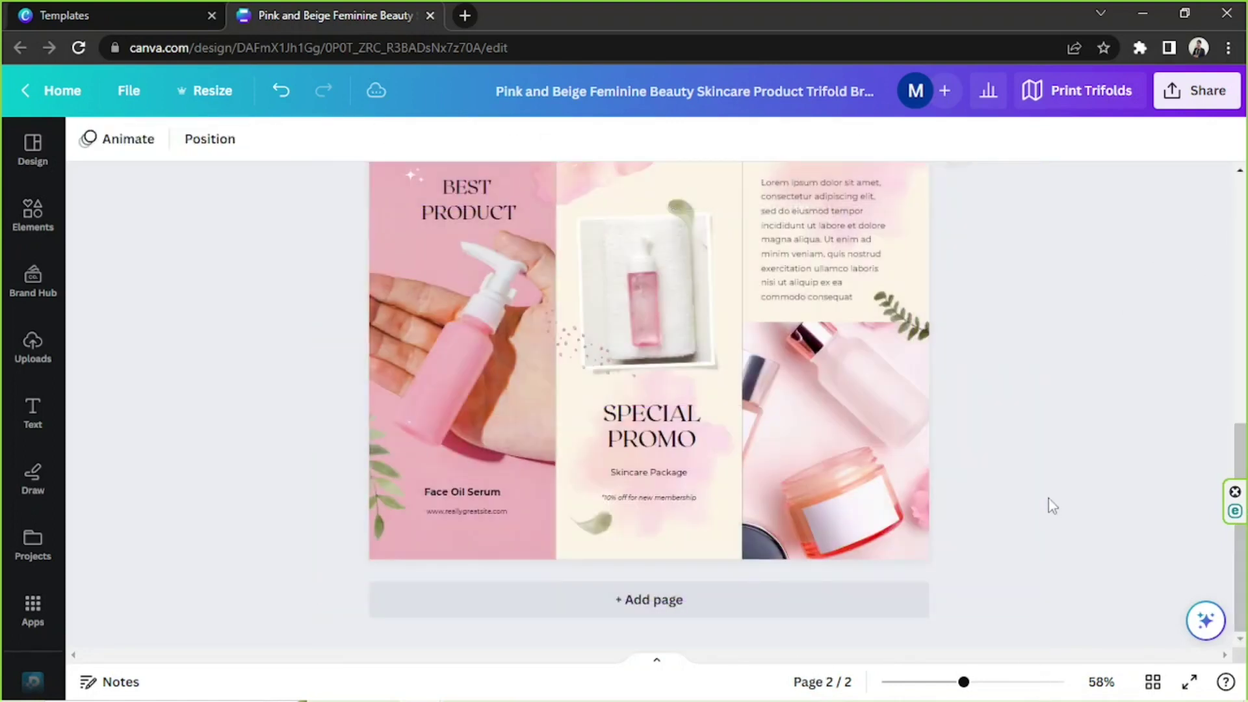
{"action": "scroll", "coordinate": [1050, 494], "scroll_direction": "up", "scroll_amount": 8}
{"action": "scroll", "coordinate": [1144, 299], "scroll_direction": "down", "scroll_amount": 1}
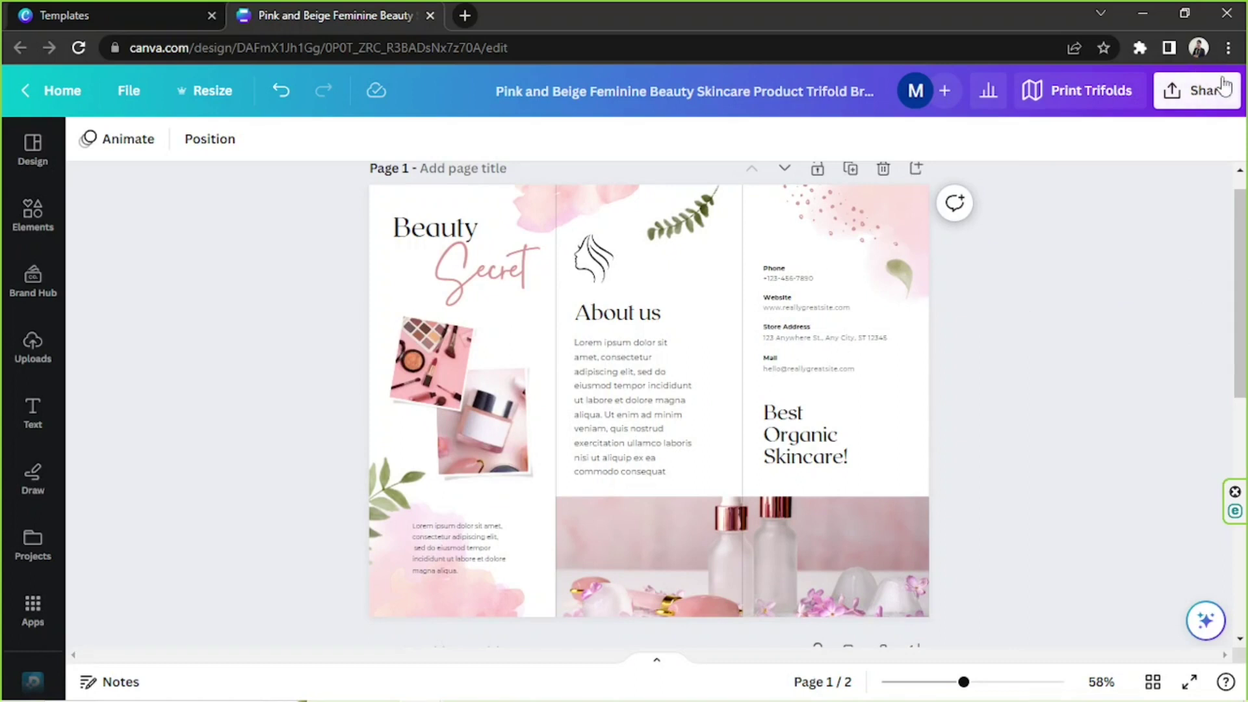
Step: Choose Download in the Share panel and set the file type to PDF Print
{"action": "left_click", "coordinate": [1199, 97]}
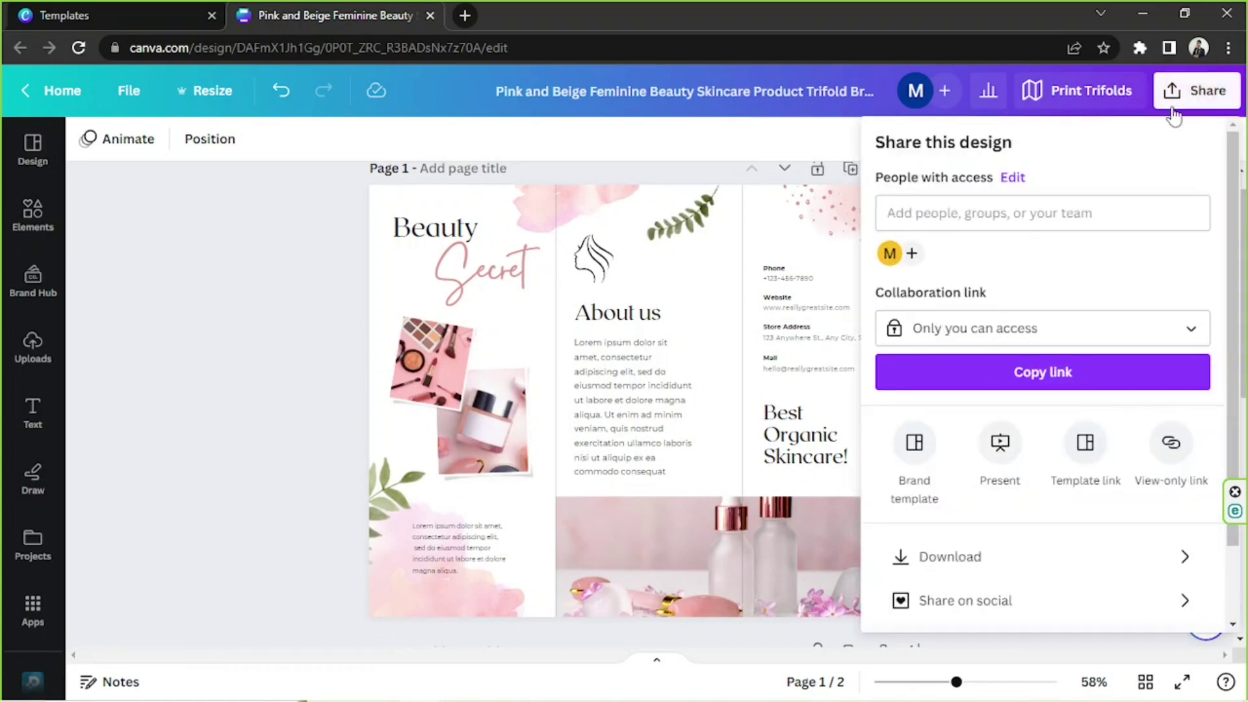
{"action": "left_click", "coordinate": [1073, 559]}
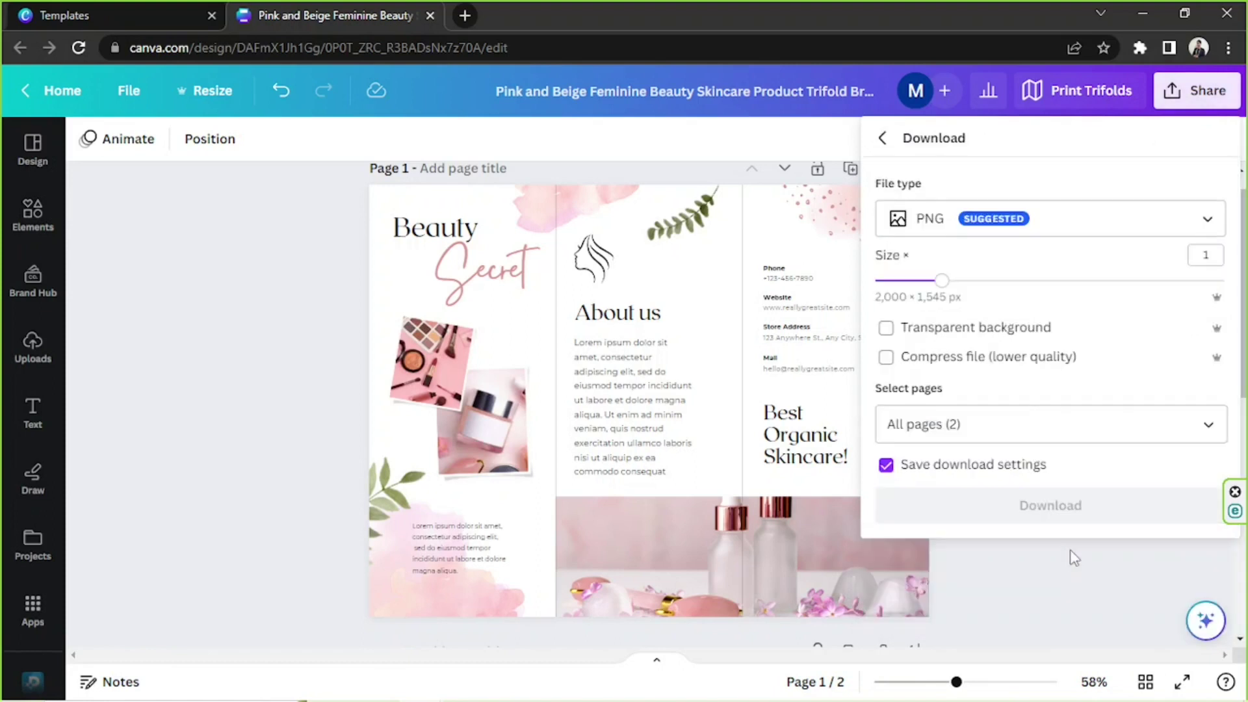
{"action": "left_click", "coordinate": [1042, 220]}
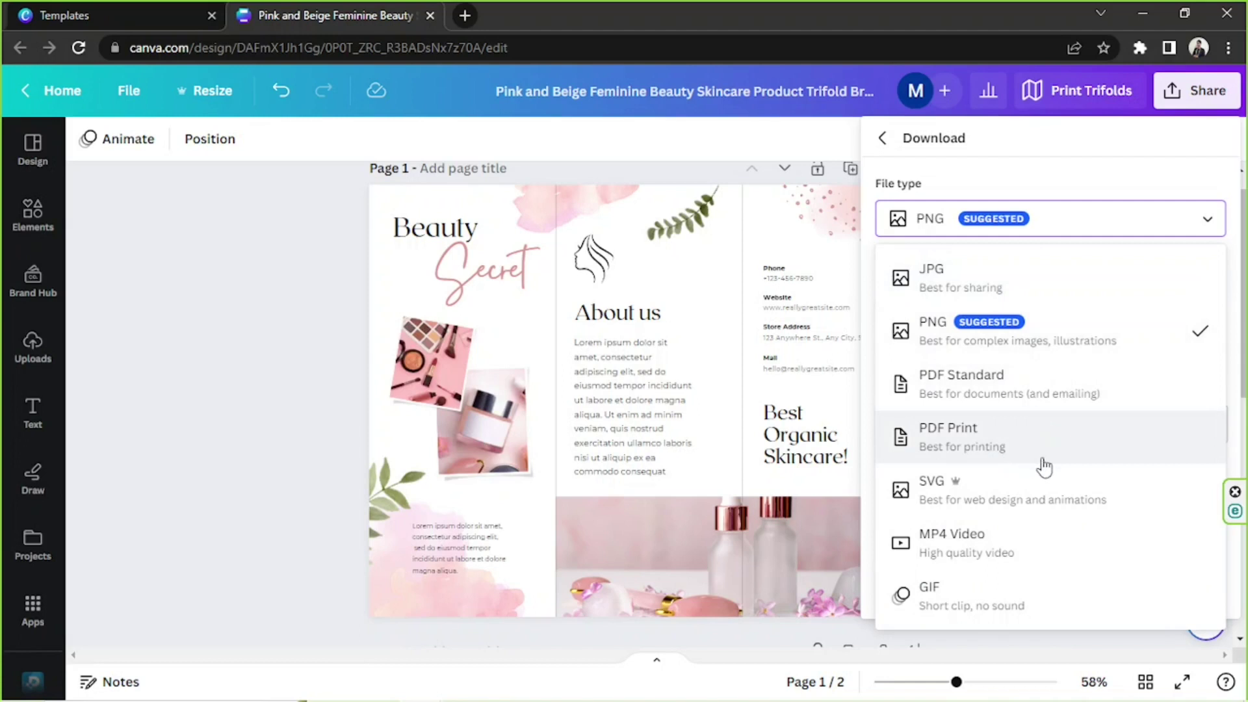
{"action": "left_click", "coordinate": [971, 448]}
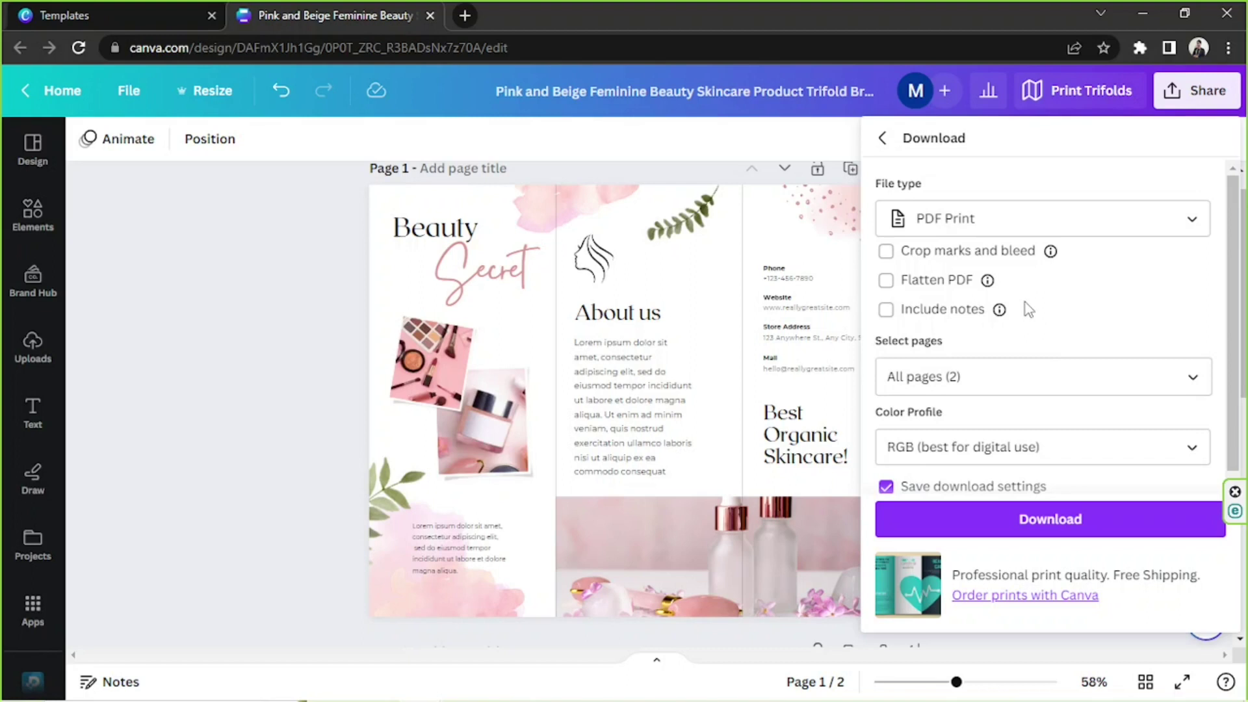
Step: Confirm All pages for the PDF Print download and pick the CMYK colour profile
{"action": "left_click", "coordinate": [1006, 377]}
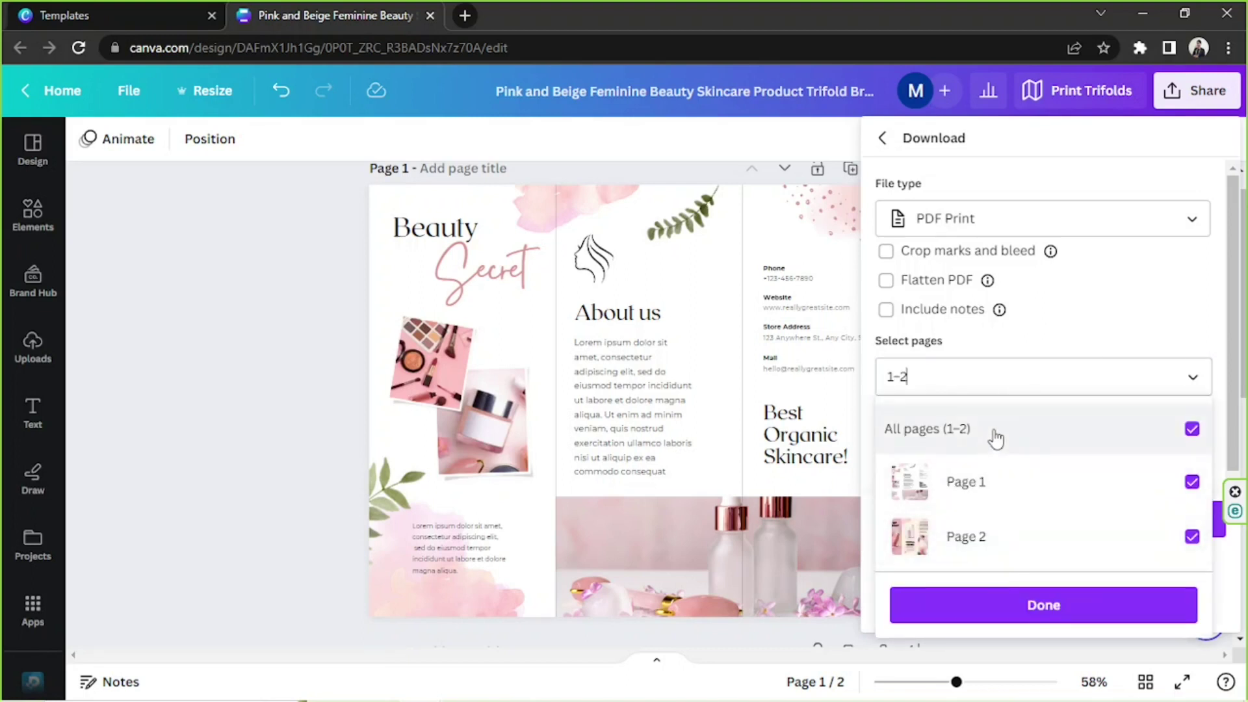
{"action": "left_click", "coordinate": [1012, 374]}
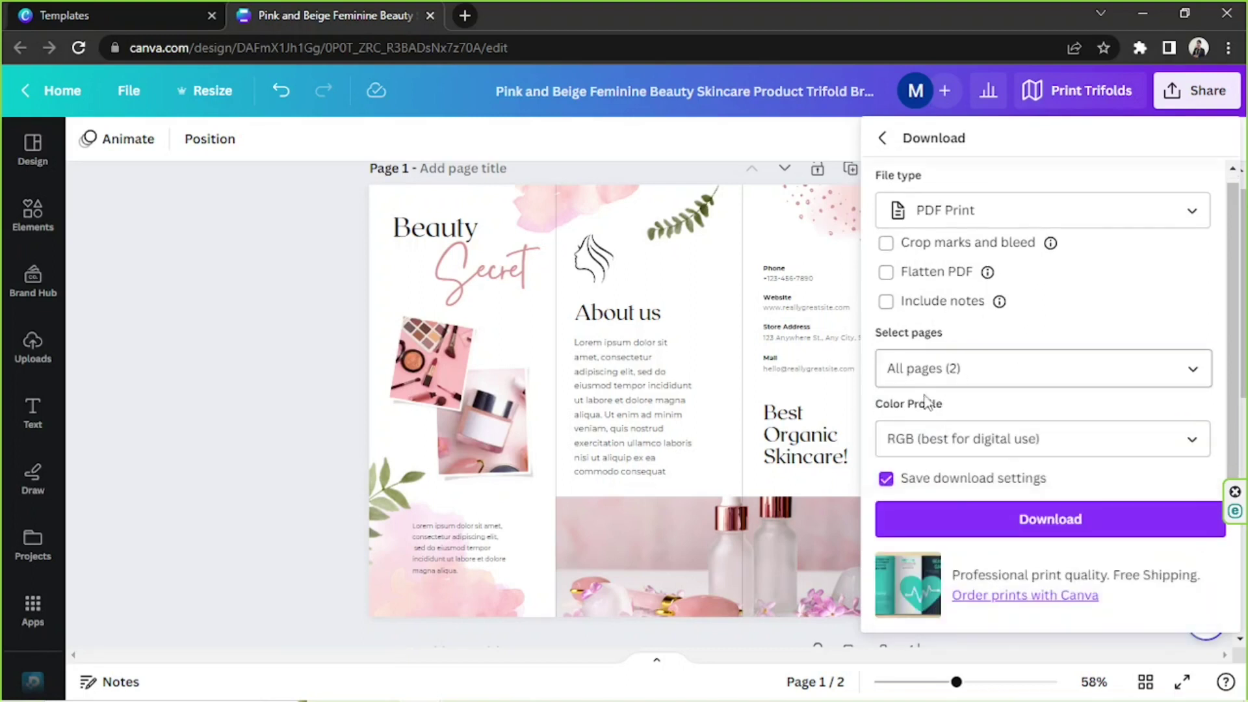
{"action": "left_click", "coordinate": [962, 448]}
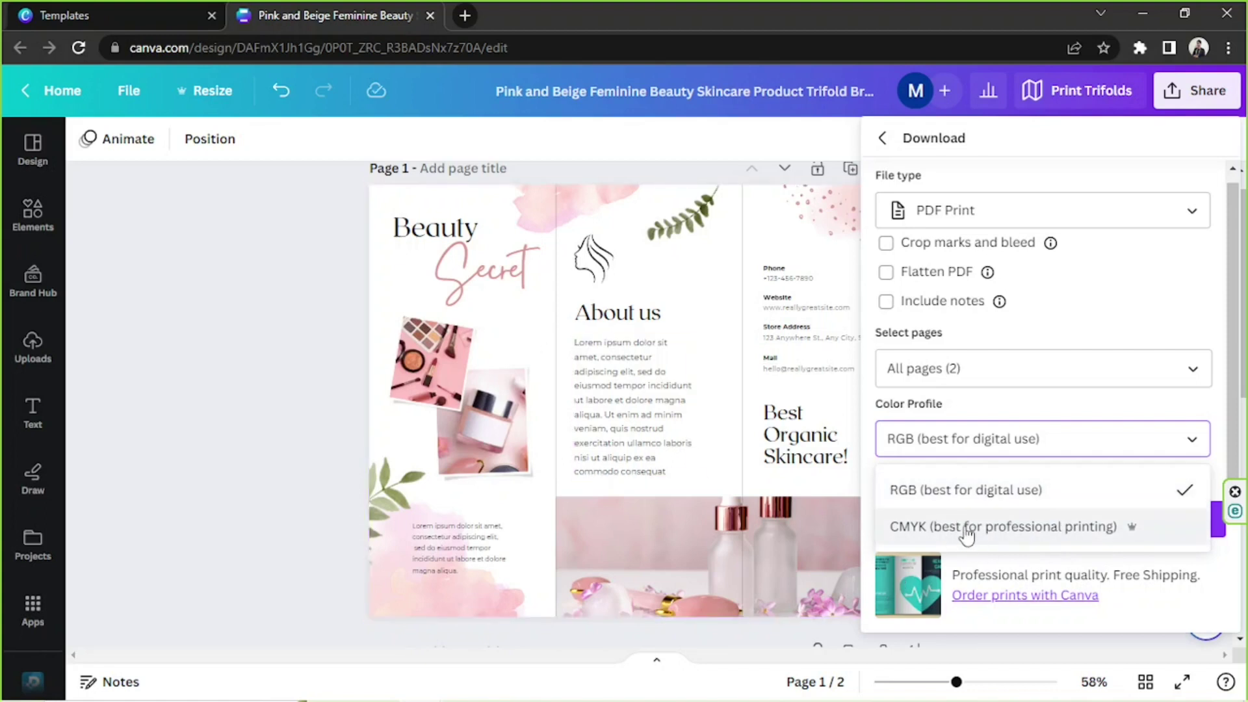
{"action": "left_click", "coordinate": [967, 529]}
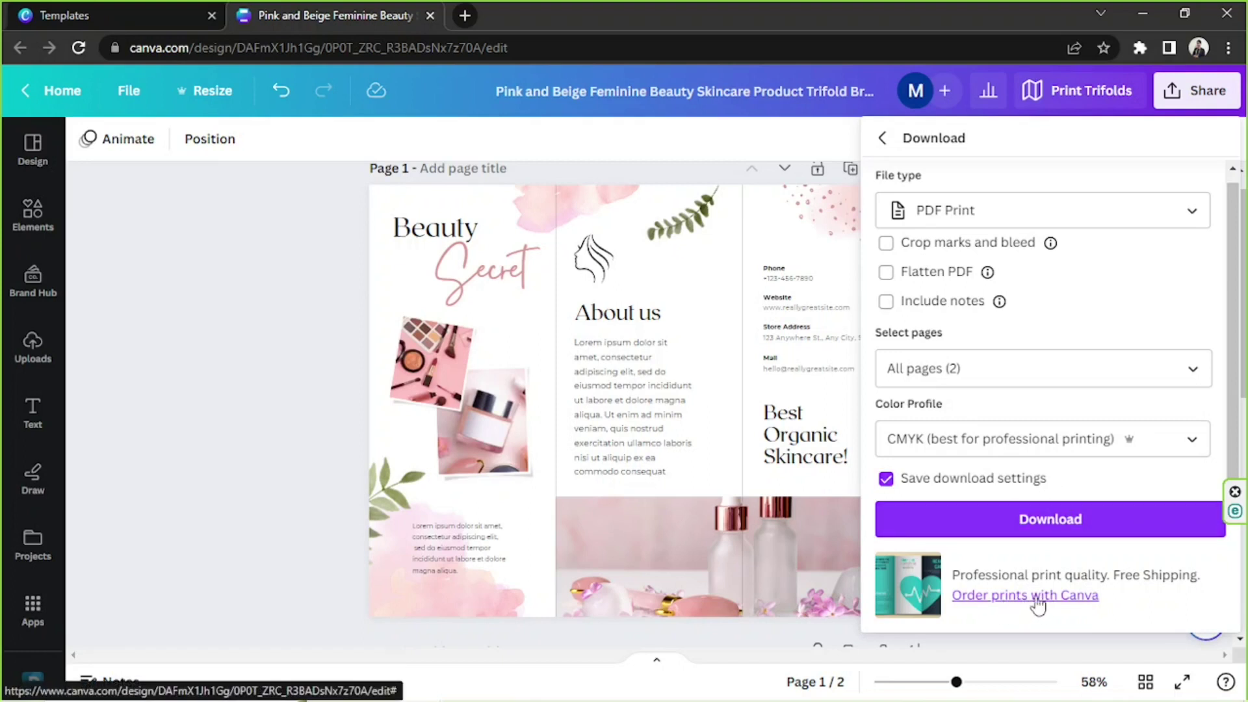
Step: Browse the 'Print your design' products under Share, then dismiss the panel to return to page 1
{"action": "left_click", "coordinate": [1221, 92]}
{"action": "scroll", "coordinate": [1105, 260], "scroll_direction": "down", "scroll_amount": 2}
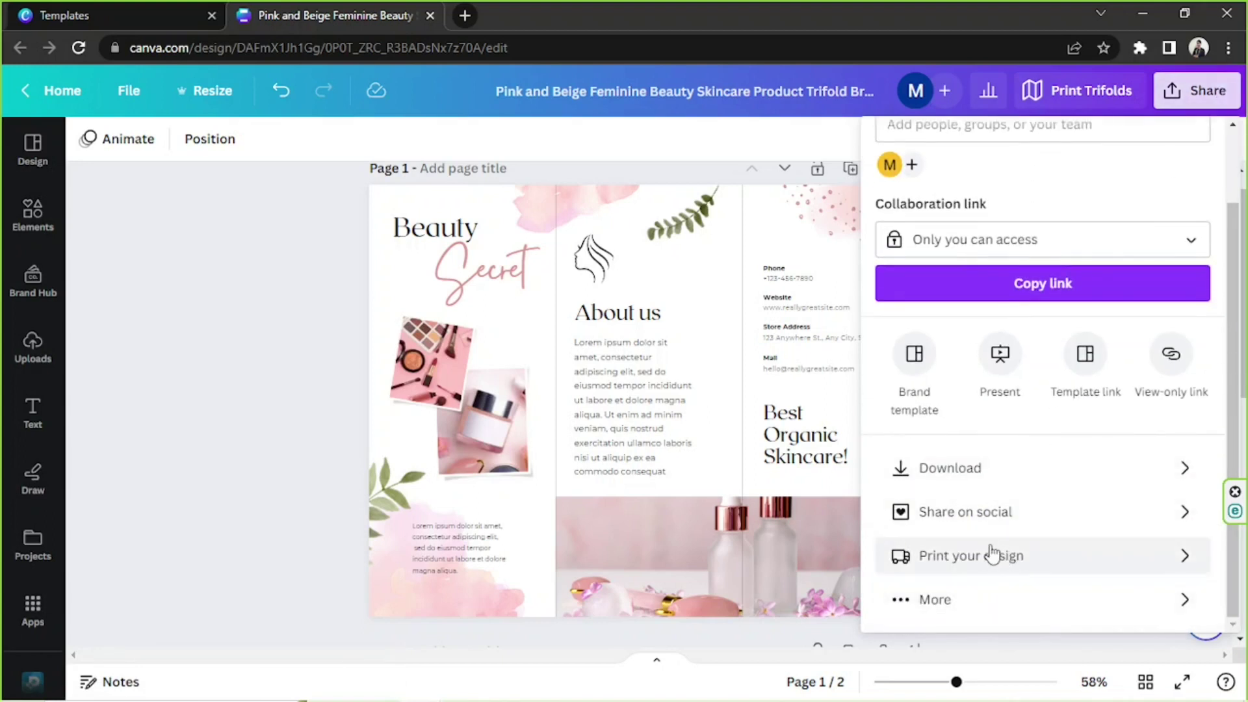
{"action": "left_click", "coordinate": [989, 553]}
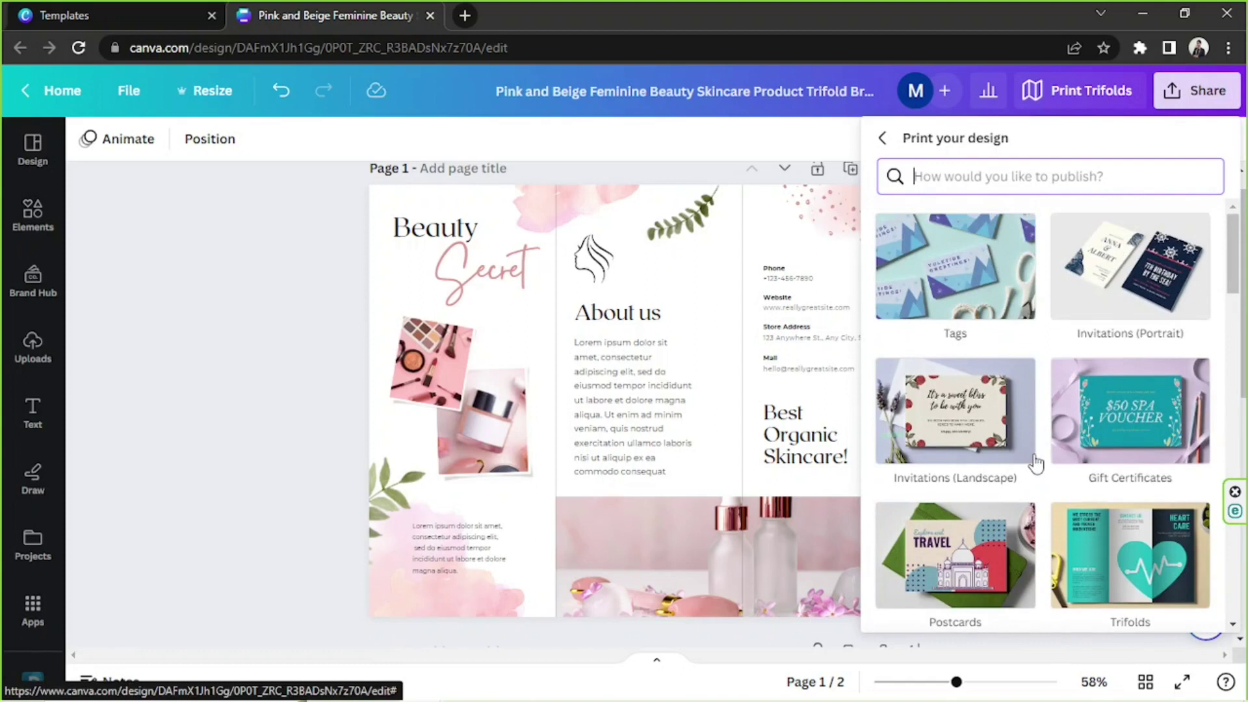
{"action": "scroll", "coordinate": [1036, 461], "scroll_direction": "down", "scroll_amount": 10}
{"action": "scroll", "coordinate": [1035, 448], "scroll_direction": "down", "scroll_amount": 3}
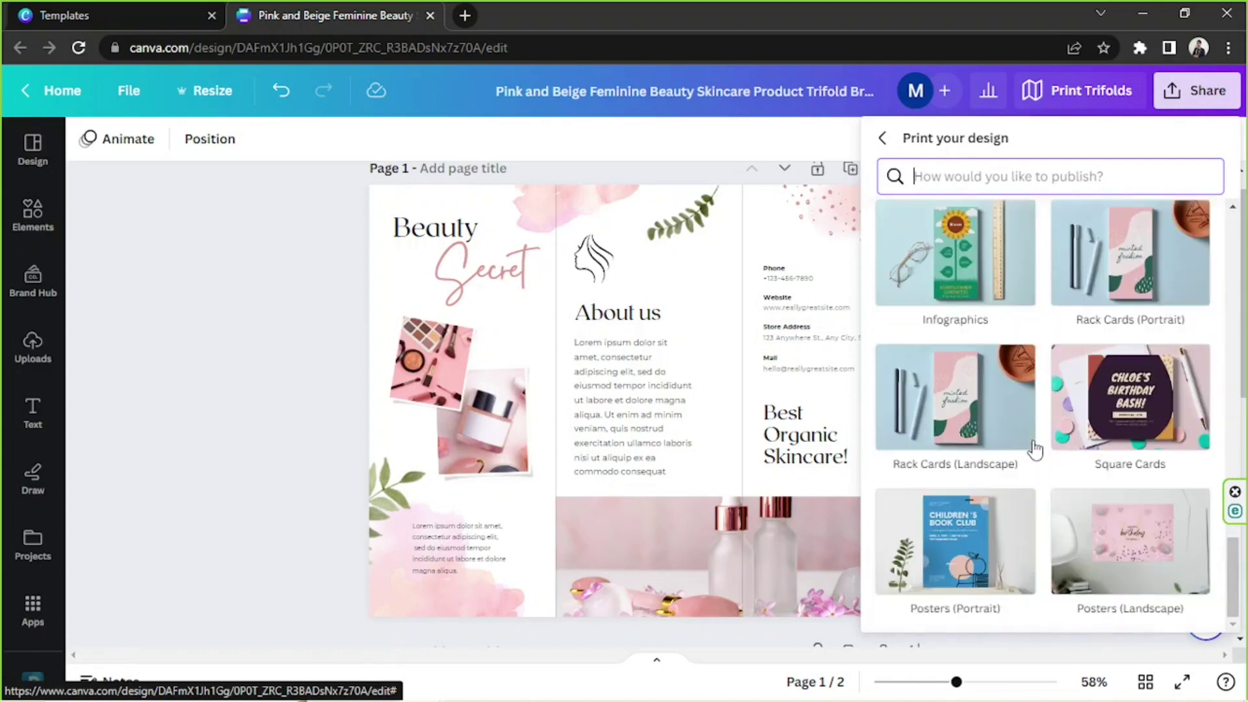
{"action": "scroll", "coordinate": [1036, 450], "scroll_direction": "up", "scroll_amount": 8}
{"action": "scroll", "coordinate": [1037, 449], "scroll_direction": "up", "scroll_amount": 5}
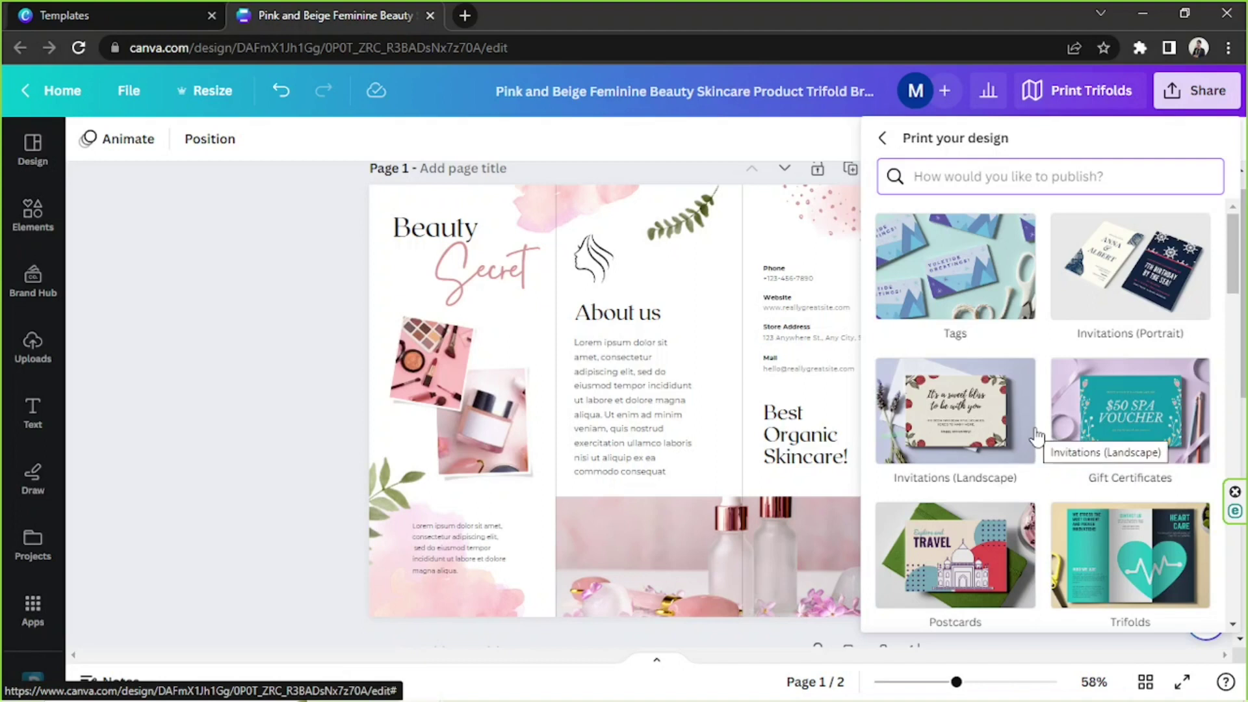
{"action": "left_click", "coordinate": [321, 380]}
{"action": "left_click_drag", "start_coordinate": [223, 240], "coordinate": [1078, 566]}
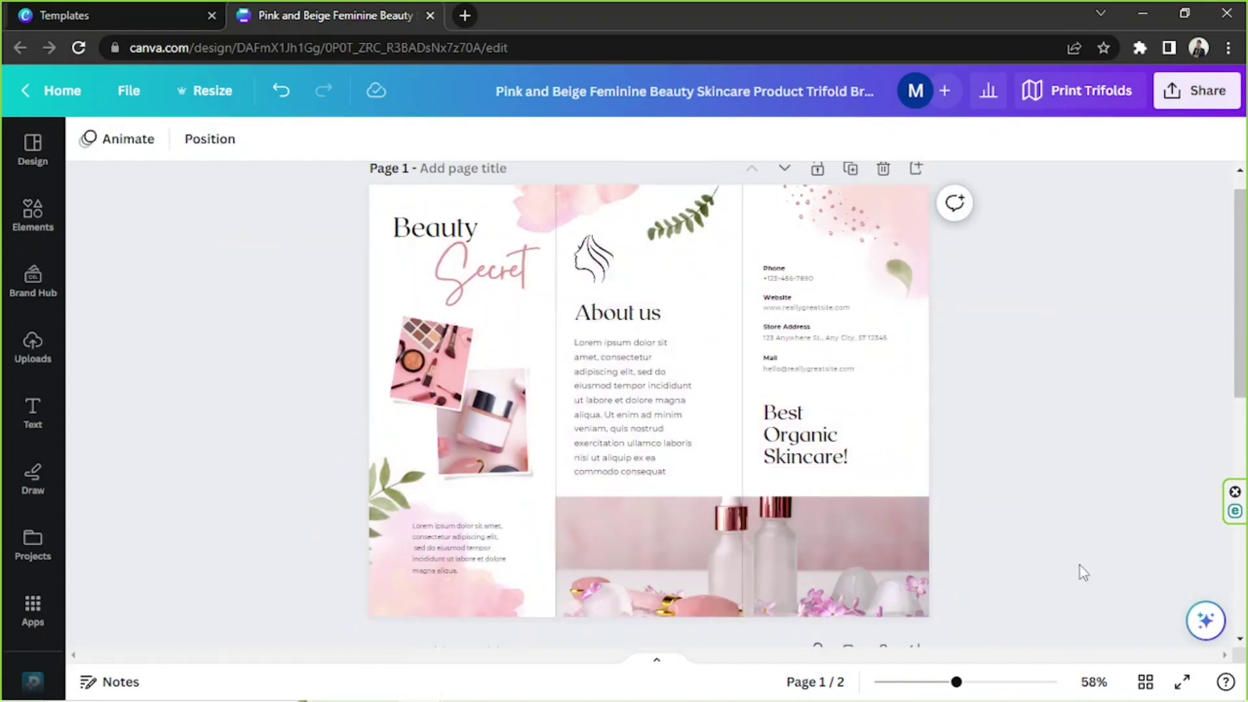